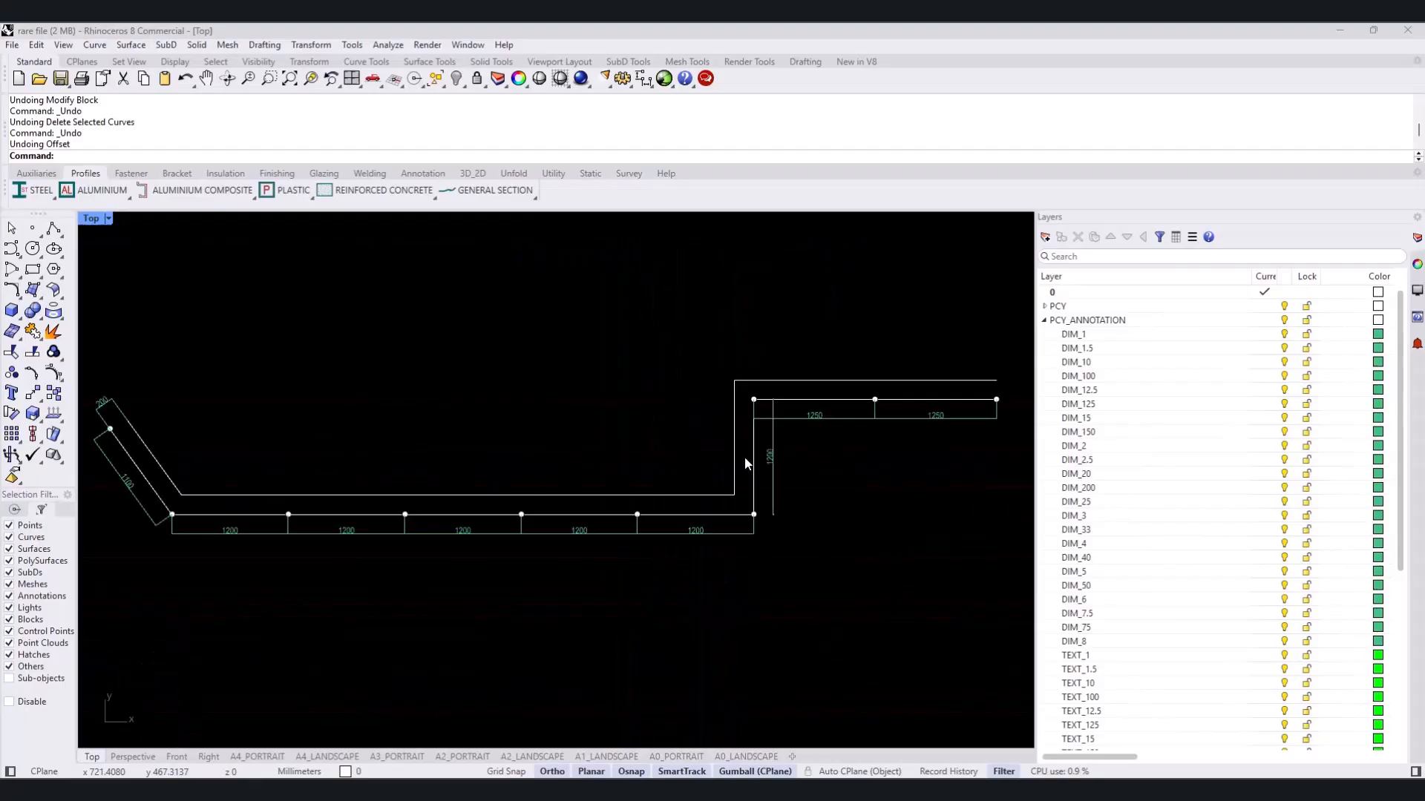
- Examine the dimensioned plan line, its division points and the parallel wall line across its full length
{"action": "scroll", "coordinate": [122, 433], "scroll_direction": "up", "scroll_amount": 6}
{"action": "right_click_drag", "start_coordinate": [123, 434], "coordinate": [228, 350]}
{"action": "right_click_drag", "start_coordinate": [659, 508], "coordinate": [303, 512]}
{"action": "scroll", "coordinate": [681, 507], "scroll_direction": "up", "scroll_amount": 2}
{"action": "right_click_drag", "start_coordinate": [700, 496], "coordinate": [327, 521]}
{"action": "right_click_drag", "start_coordinate": [697, 390], "coordinate": [595, 572]}
{"action": "scroll", "coordinate": [807, 439], "scroll_direction": "down", "scroll_amount": 2}
{"action": "right_click_drag", "start_coordinate": [865, 446], "coordinate": [584, 500]}
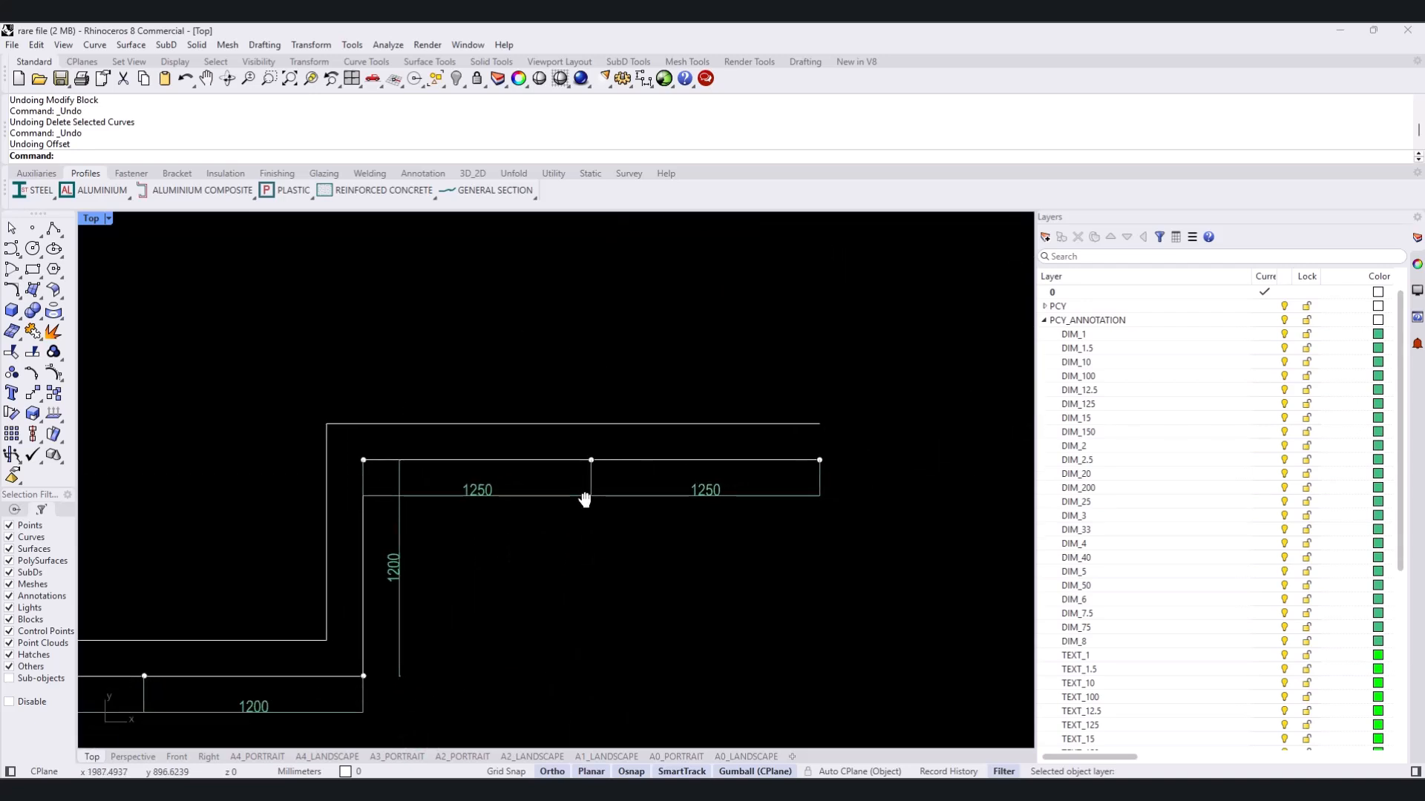
{"action": "scroll", "coordinate": [251, 537], "scroll_direction": "down", "scroll_amount": 2}
{"action": "right_click_drag", "start_coordinate": [251, 537], "coordinate": [913, 473]}
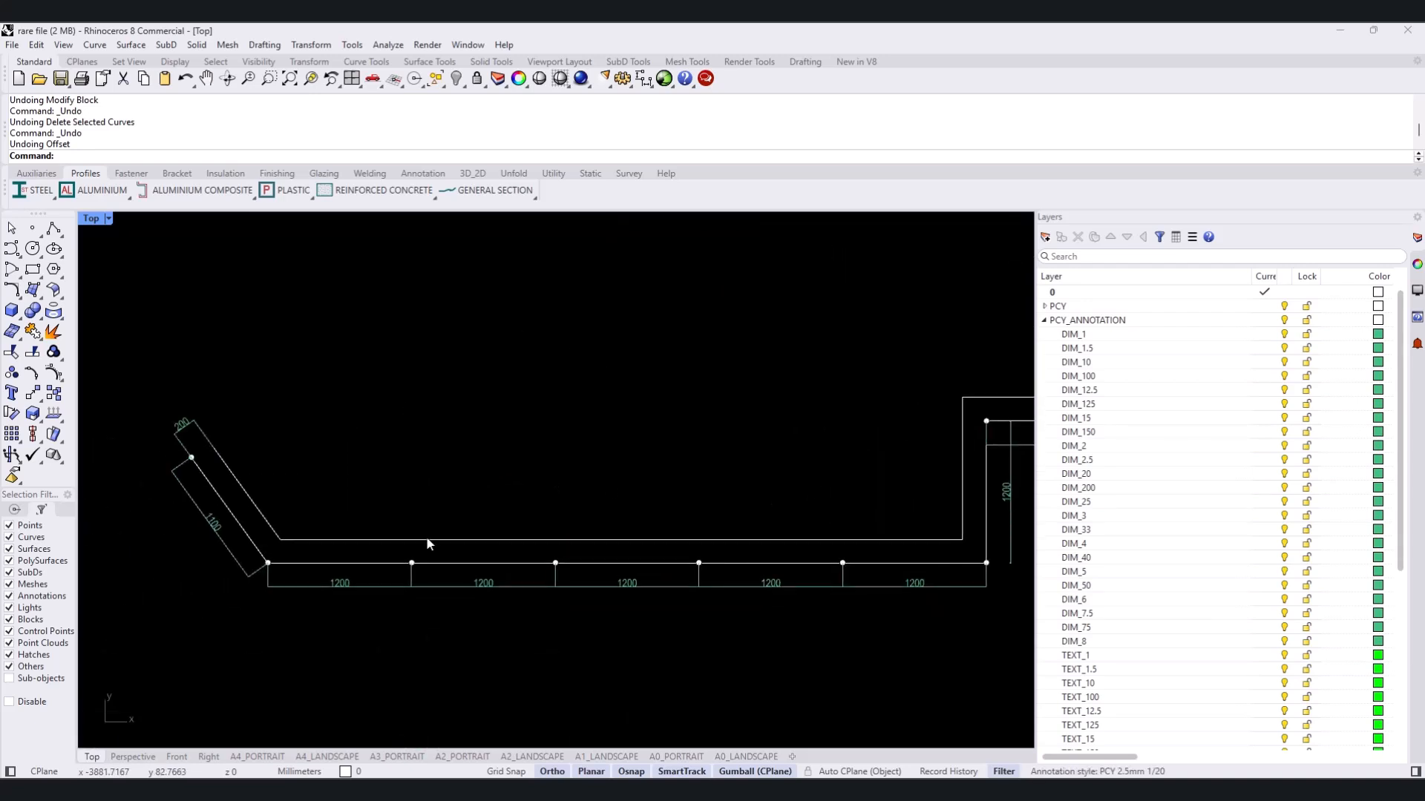
{"action": "scroll", "coordinate": [477, 509], "scroll_direction": "down", "scroll_amount": 2}
{"action": "scroll", "coordinate": [479, 501], "scroll_direction": "up", "scroll_amount": 1}
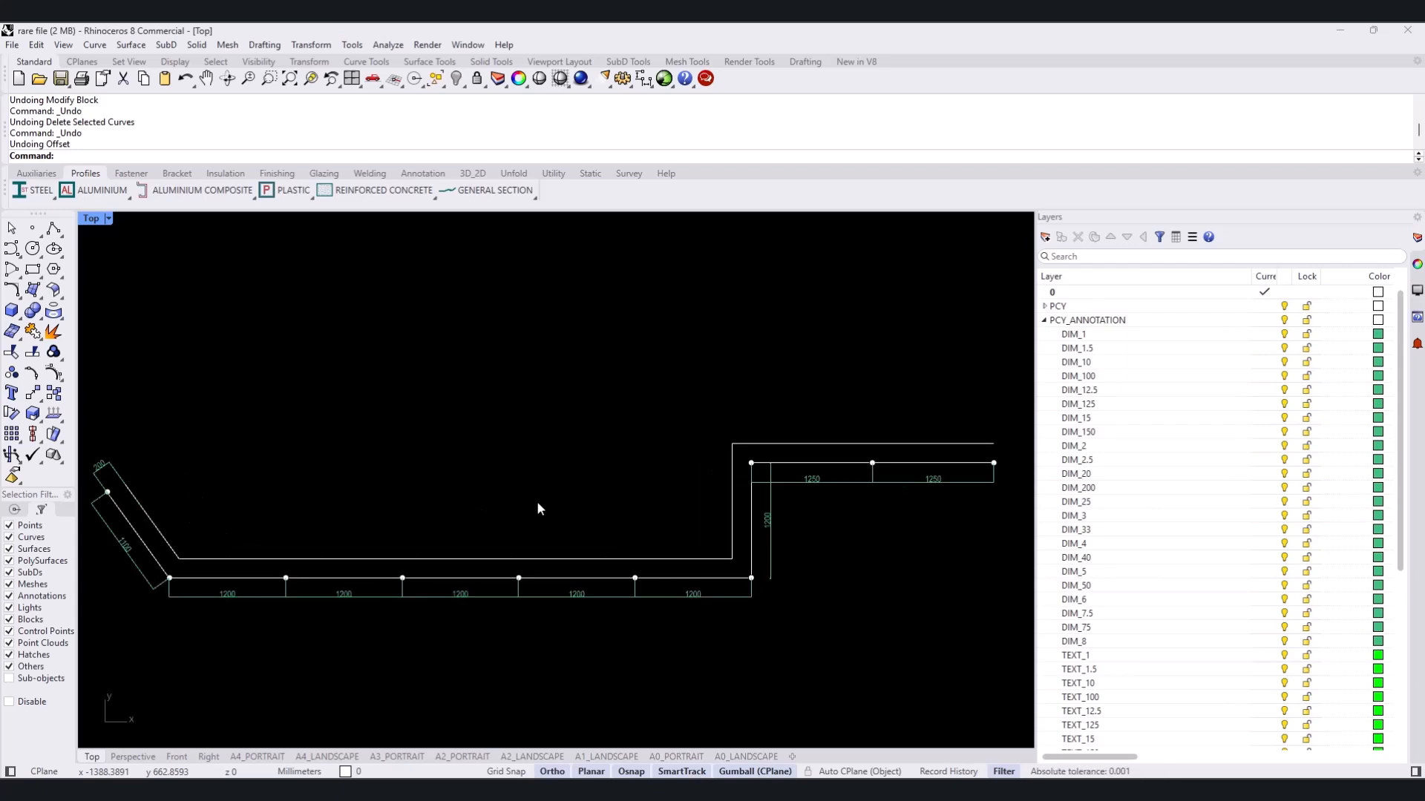
- Offset the wall polyline by 200 mm on the side away from the dimensioned panel line
{"action": "right_click_drag", "start_coordinate": [538, 507], "coordinate": [581, 504]}
{"action": "type", "text": "O"}
{"action": "key", "text": "Return"}
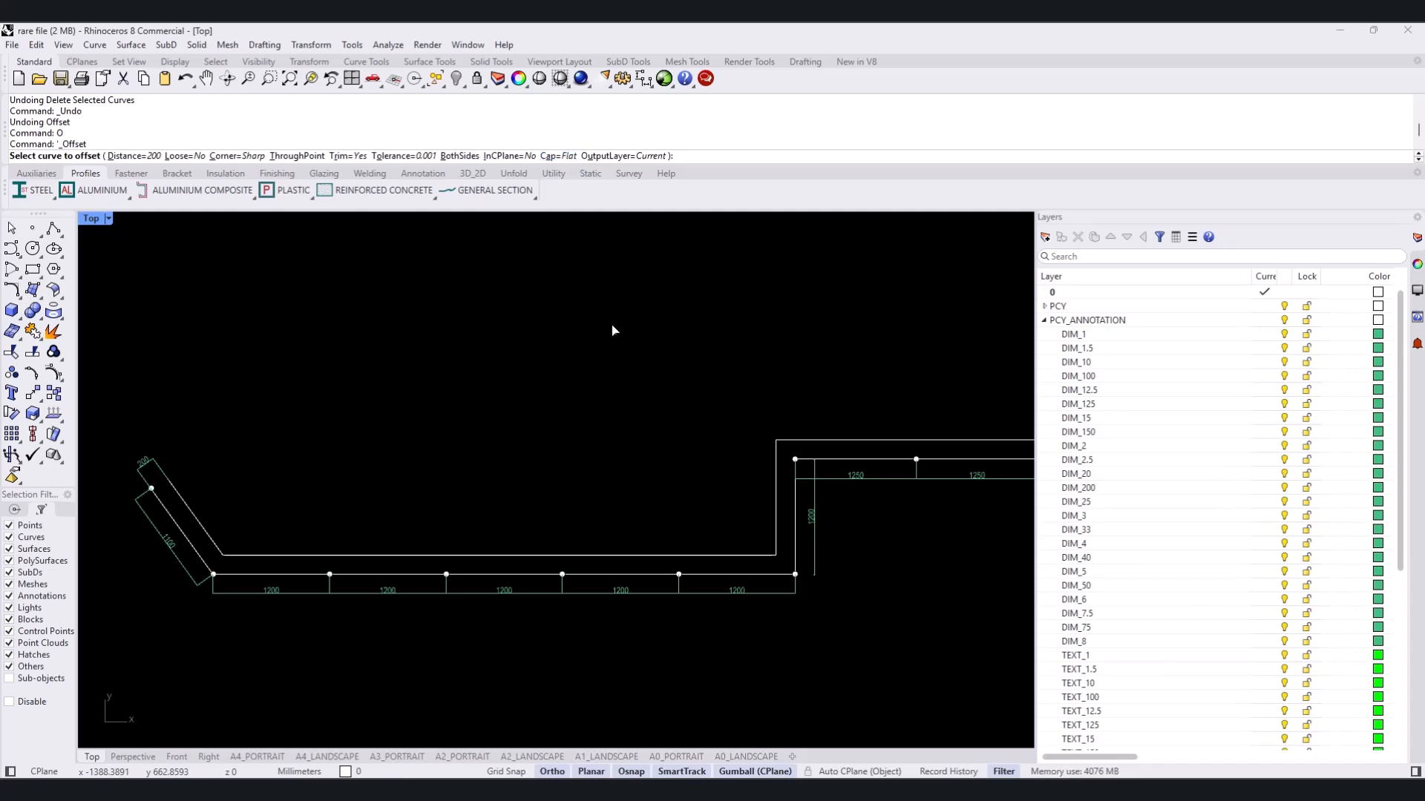
{"action": "type", "text": "200"}
{"action": "key", "text": "Return"}
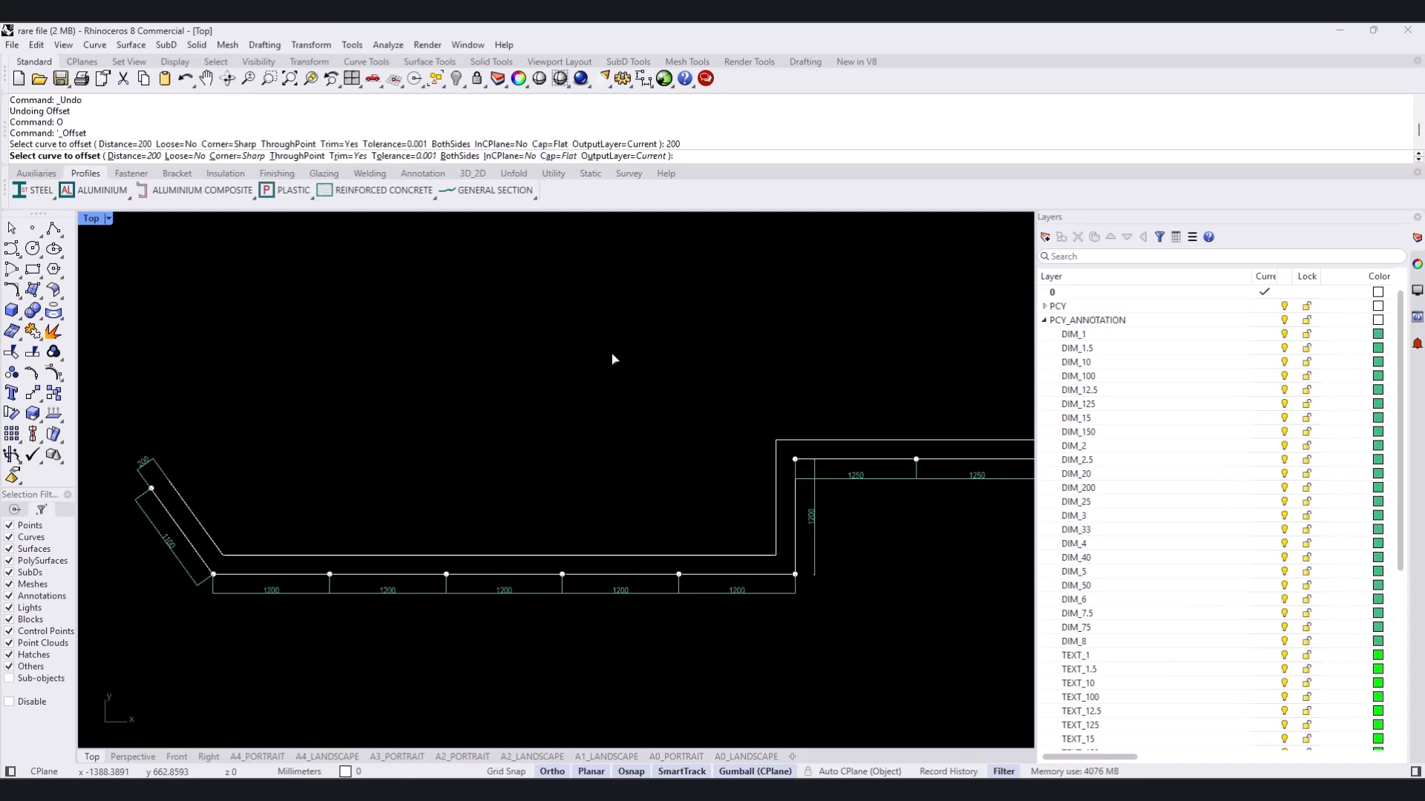
{"action": "left_click", "coordinate": [590, 558]}
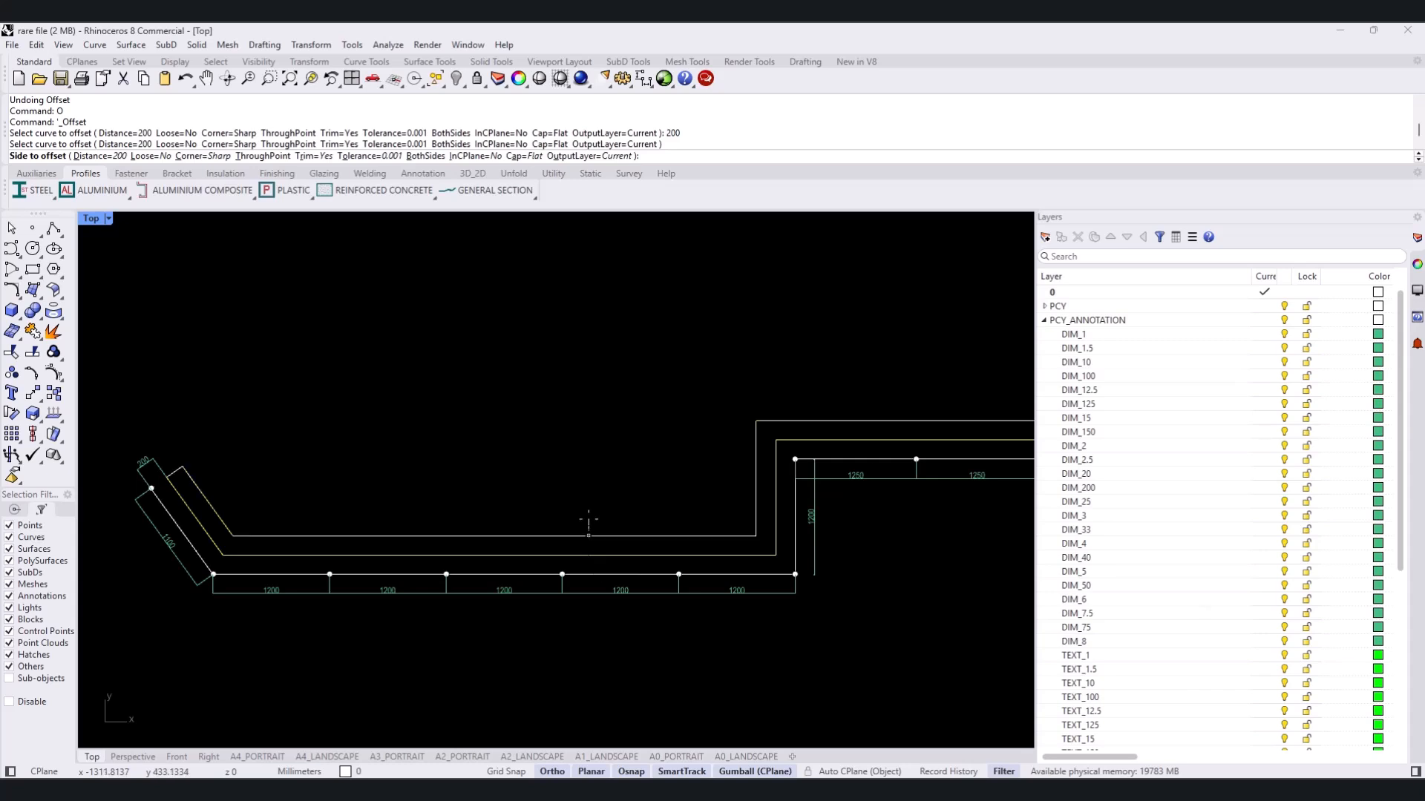
{"action": "left_click", "coordinate": [620, 518]}
- Apply the Column Hatch to the closed wall outline
{"action": "scroll", "coordinate": [907, 438], "scroll_direction": "up", "scroll_amount": 5}
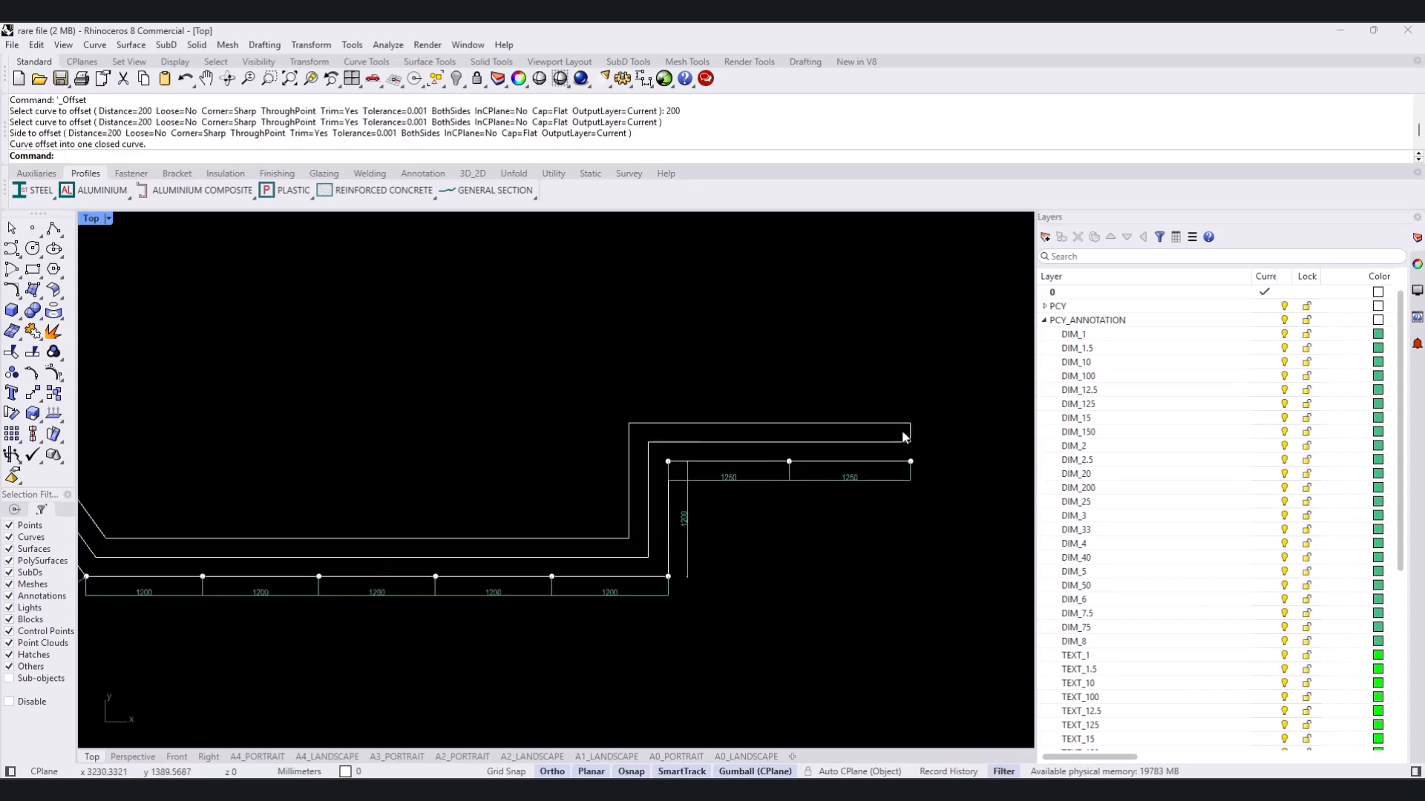
{"action": "scroll", "coordinate": [720, 464], "scroll_direction": "down", "scroll_amount": 10}
{"action": "right_click_drag", "start_coordinate": [486, 521], "coordinate": [701, 521]}
{"action": "right_click_drag", "start_coordinate": [407, 513], "coordinate": [577, 519]}
{"action": "scroll", "coordinate": [346, 508], "scroll_direction": "up", "scroll_amount": 5}
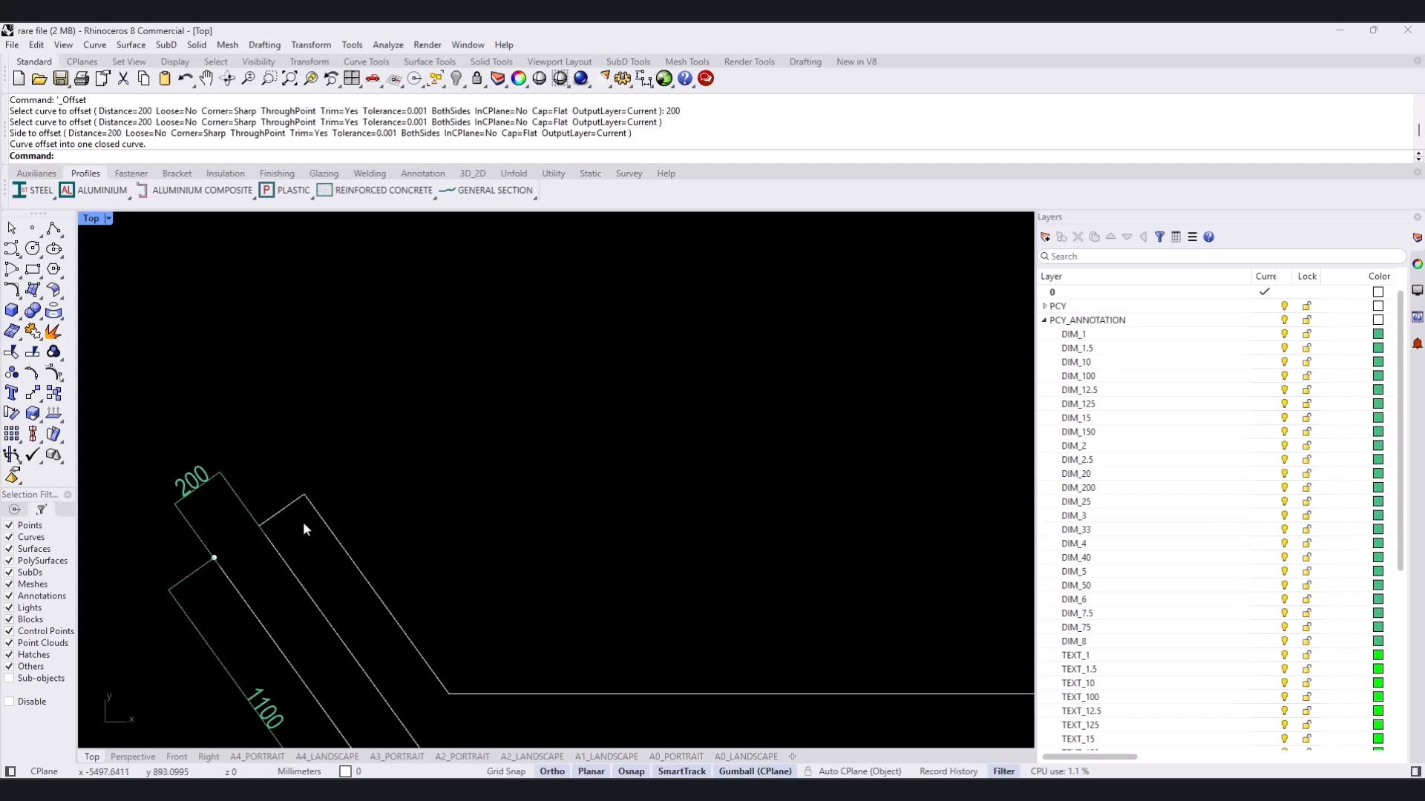
{"action": "scroll", "coordinate": [294, 527], "scroll_direction": "down", "scroll_amount": 10}
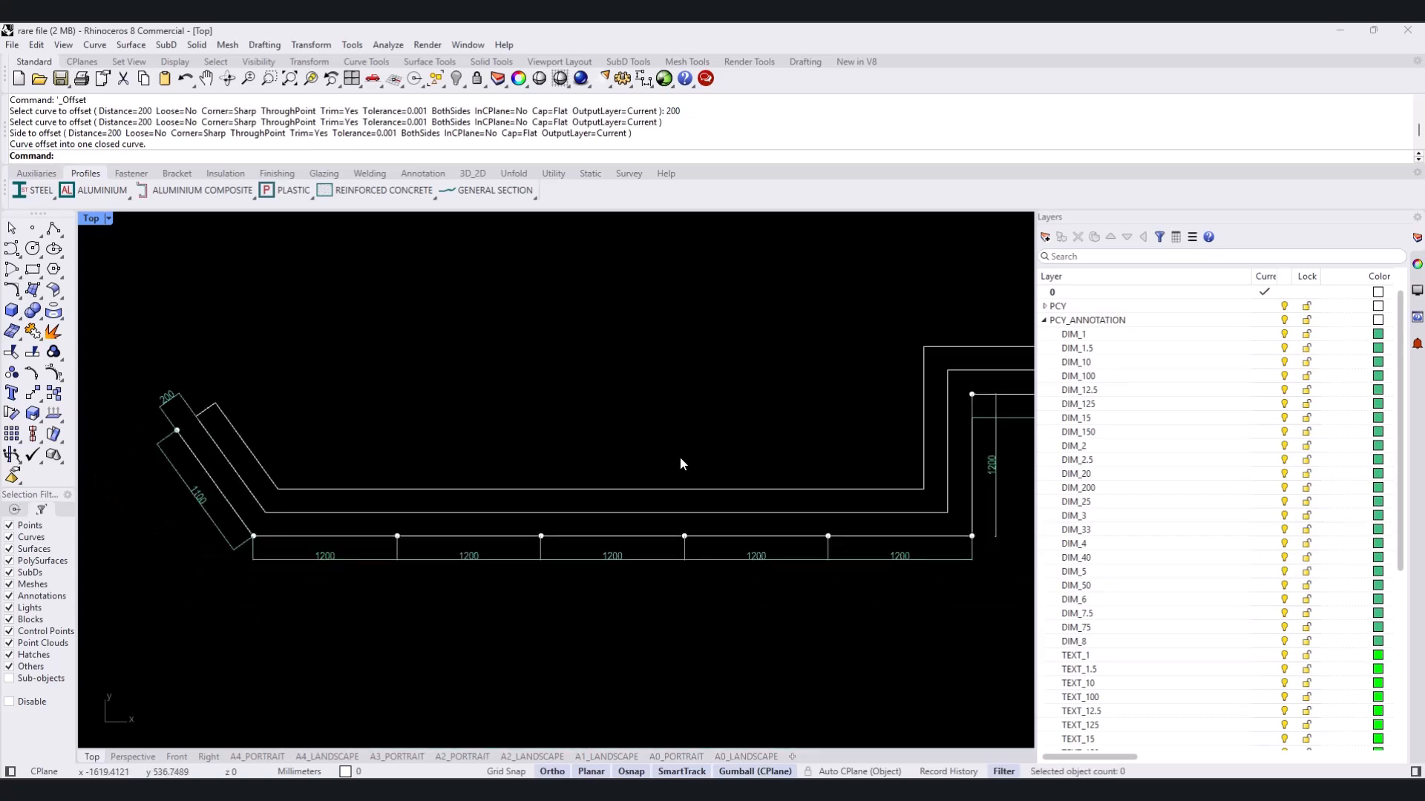
{"action": "right_click_drag", "start_coordinate": [684, 491], "coordinate": [544, 525]}
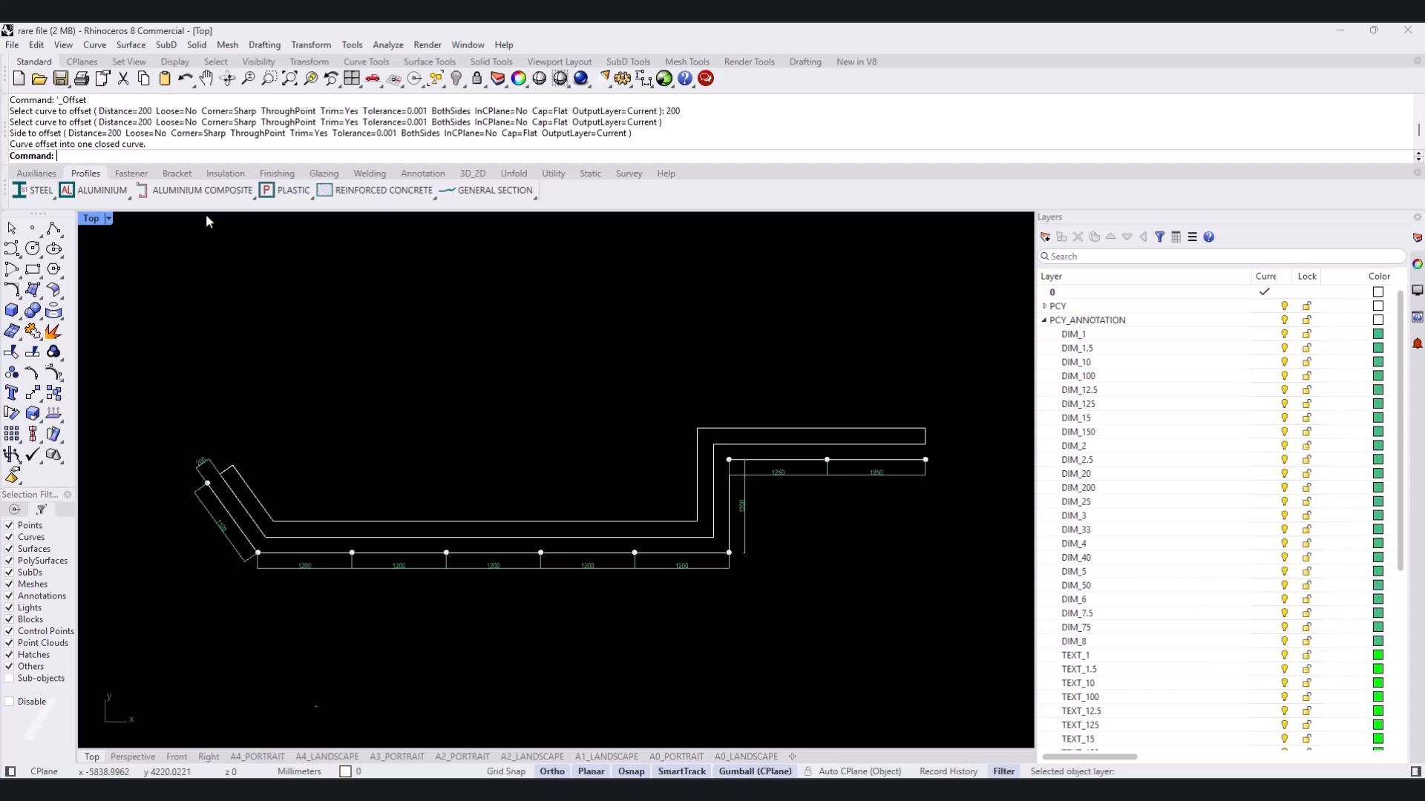
{"action": "left_click", "coordinate": [336, 193]}
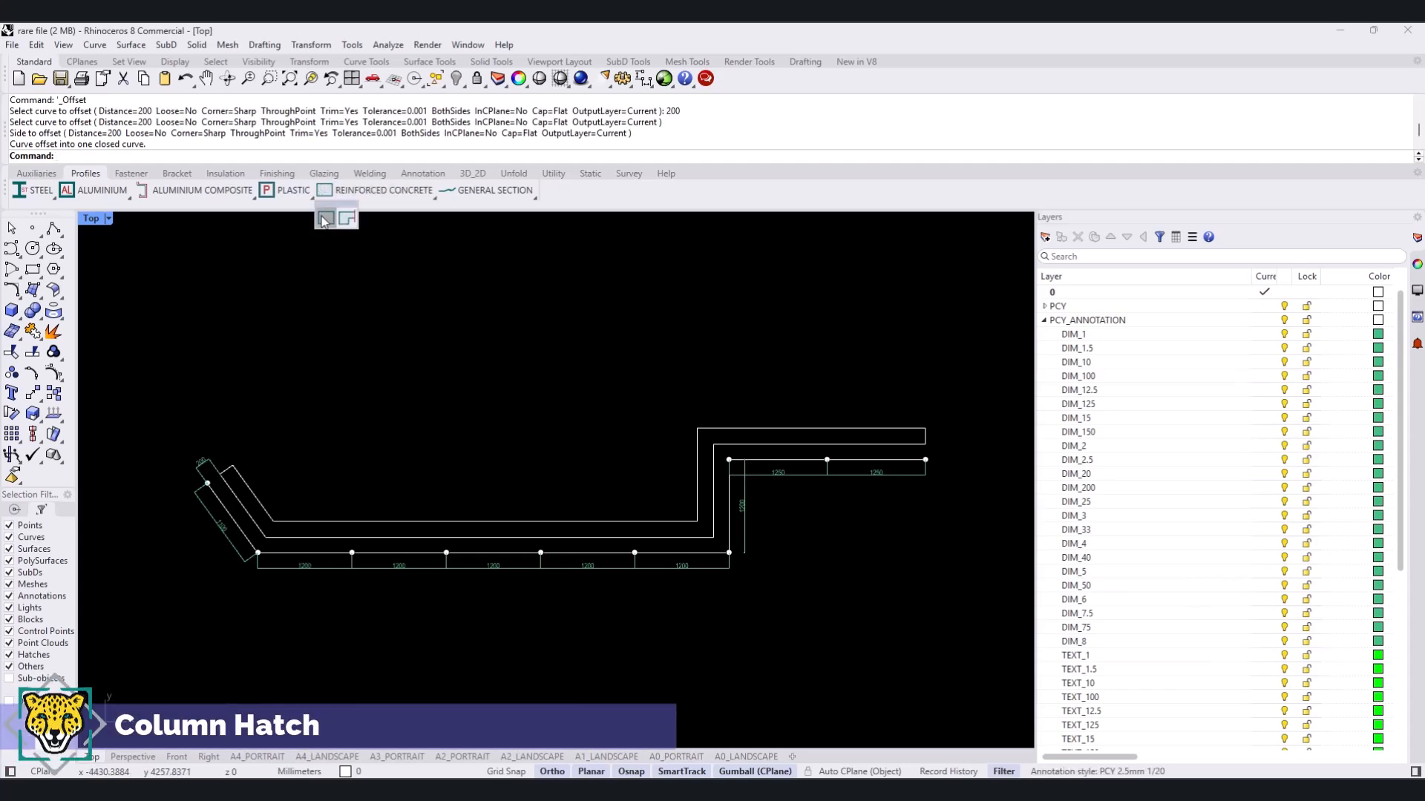
{"action": "left_click", "coordinate": [325, 219]}
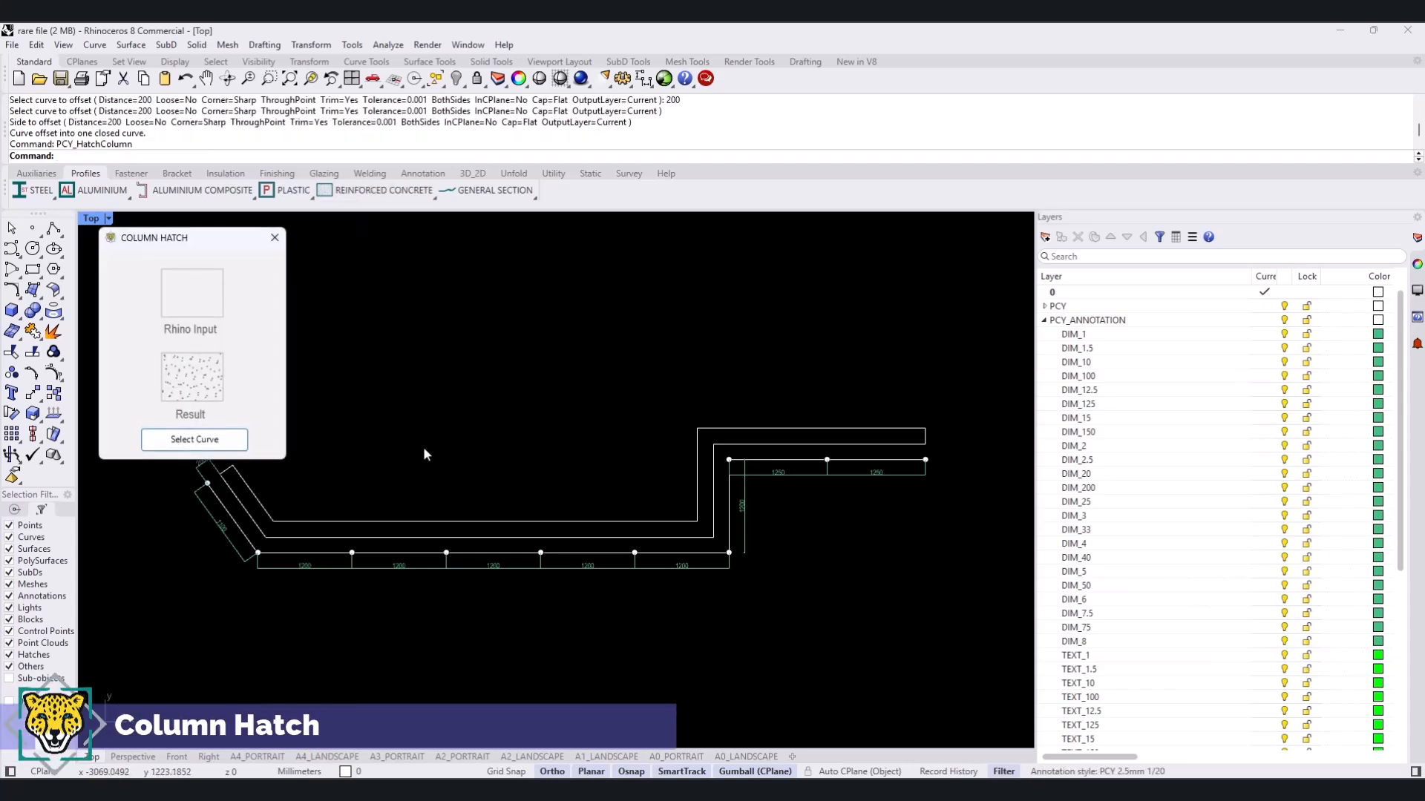
{"action": "left_click", "coordinate": [209, 443]}
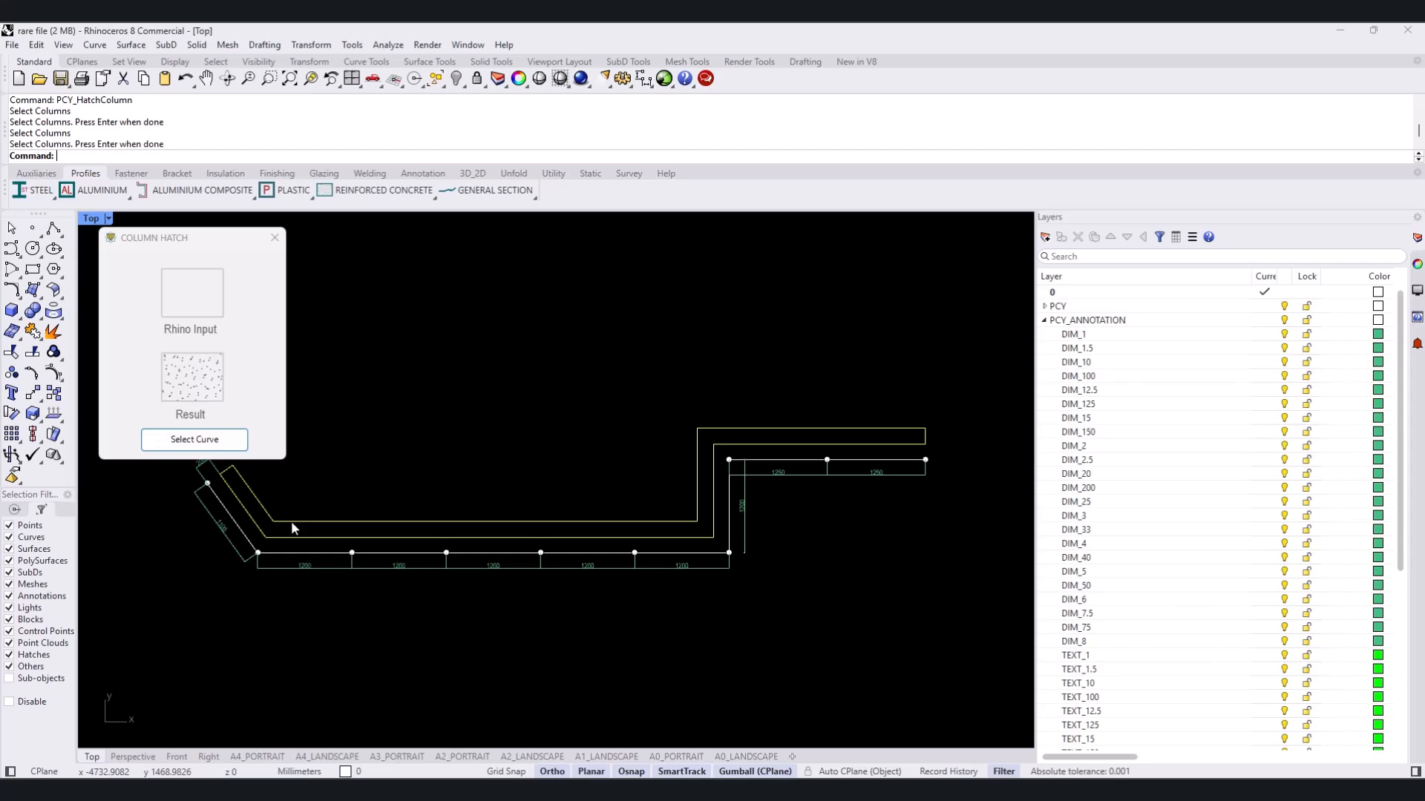
{"action": "key", "text": "Return"}
- Start a panel outline polyline at the first interior division point of the long 1200 mm-spaced line
{"action": "scroll", "coordinate": [341, 491], "scroll_direction": "up", "scroll_amount": 4}
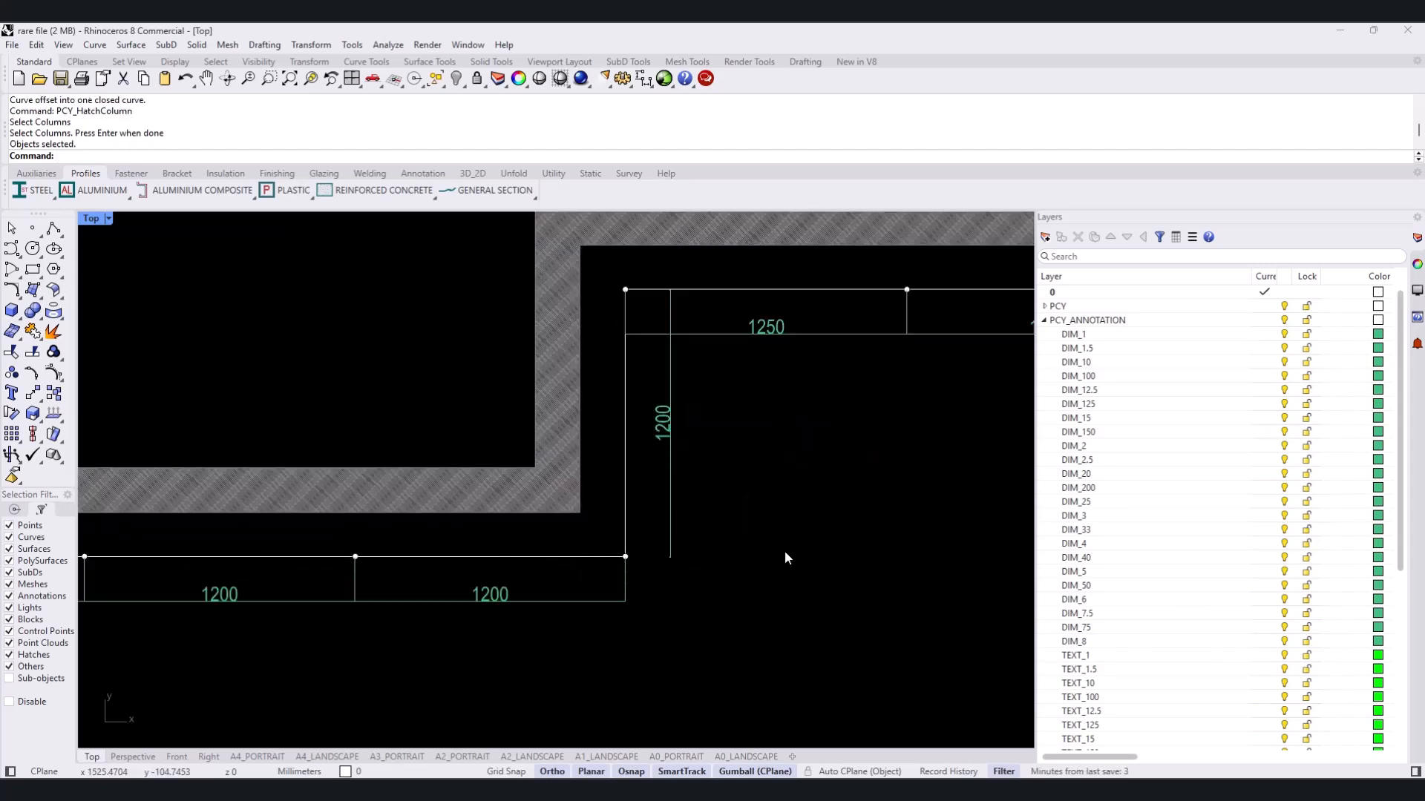
{"action": "scroll", "coordinate": [571, 484], "scroll_direction": "up", "scroll_amount": 5}
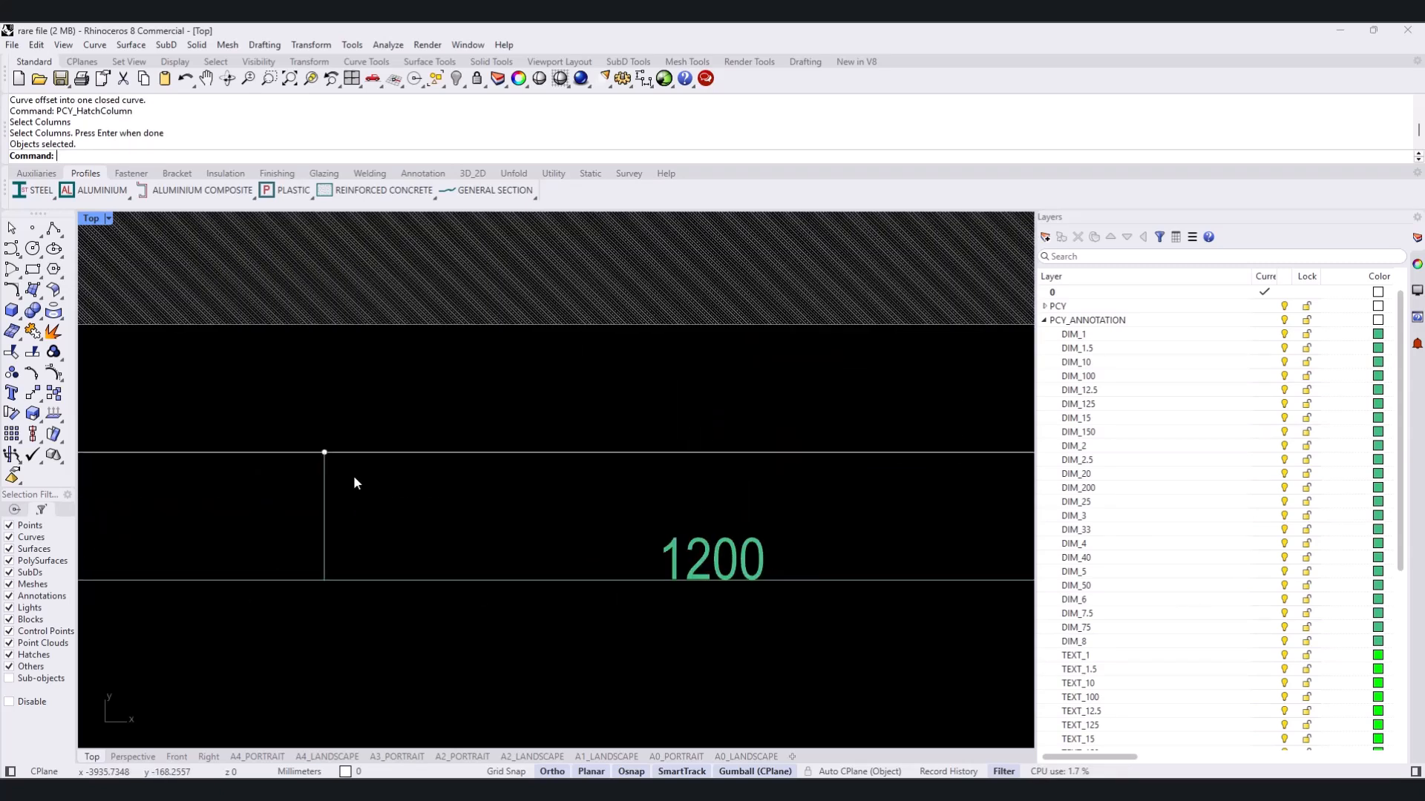
{"action": "type", "text": "POLyline"}
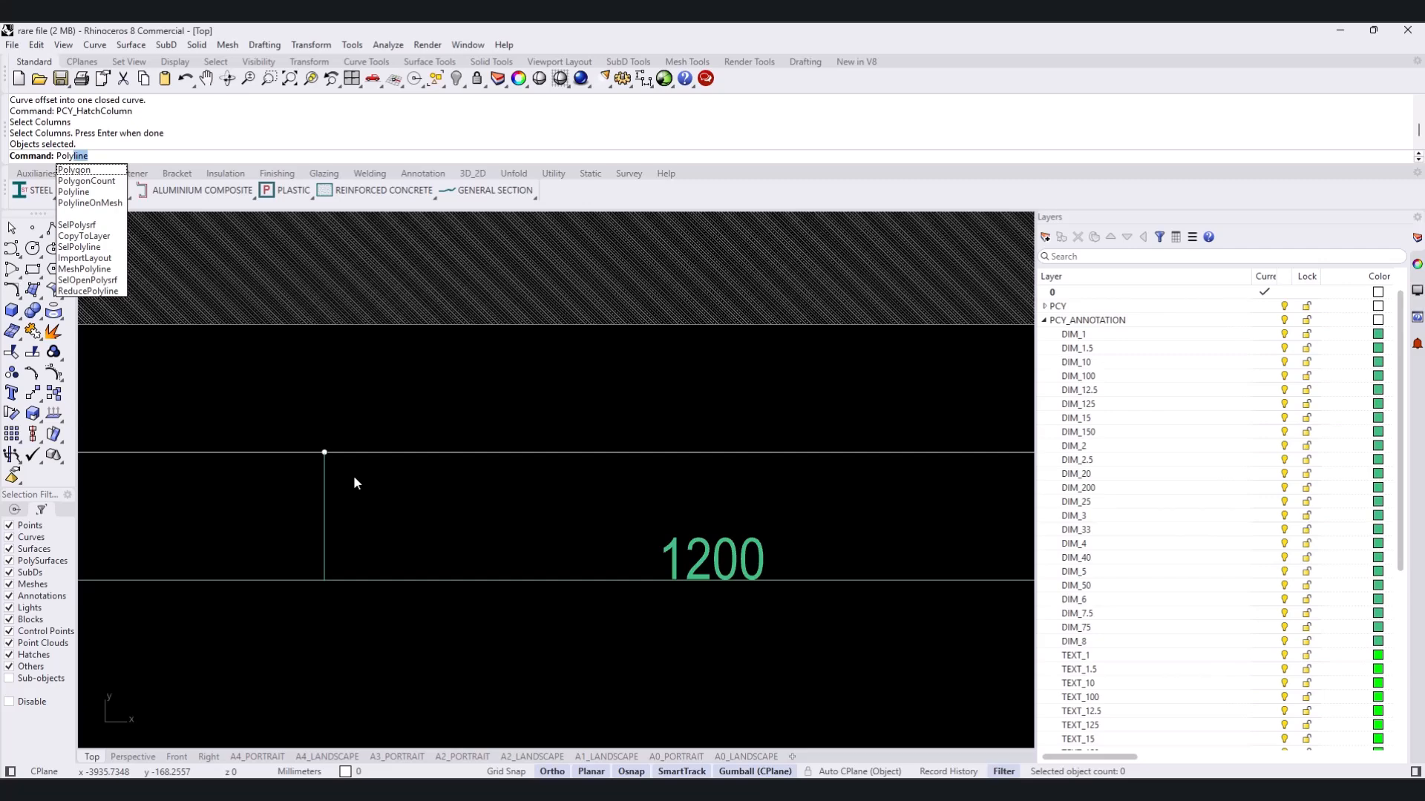
{"action": "key", "text": "Return"}
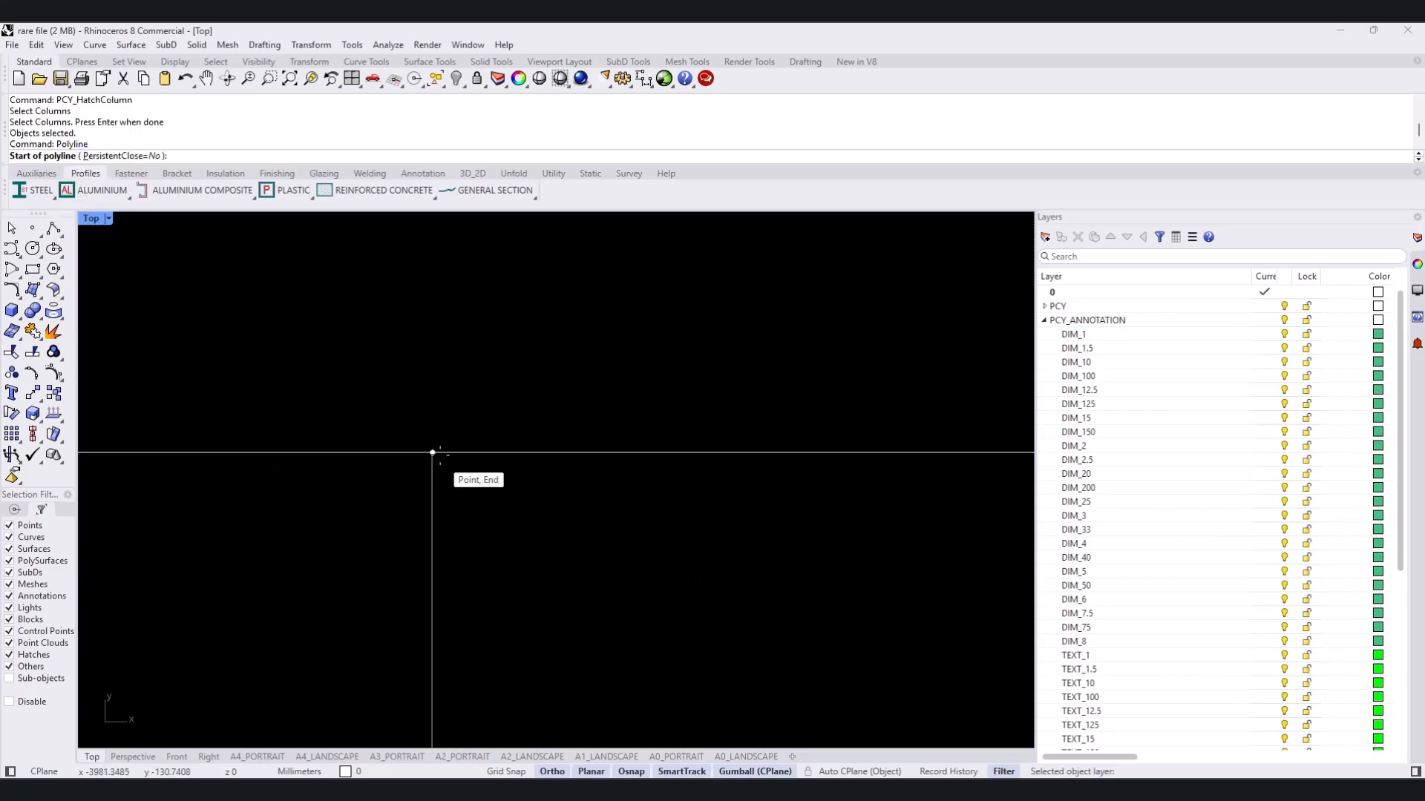
{"action": "left_click", "coordinate": [433, 452]}
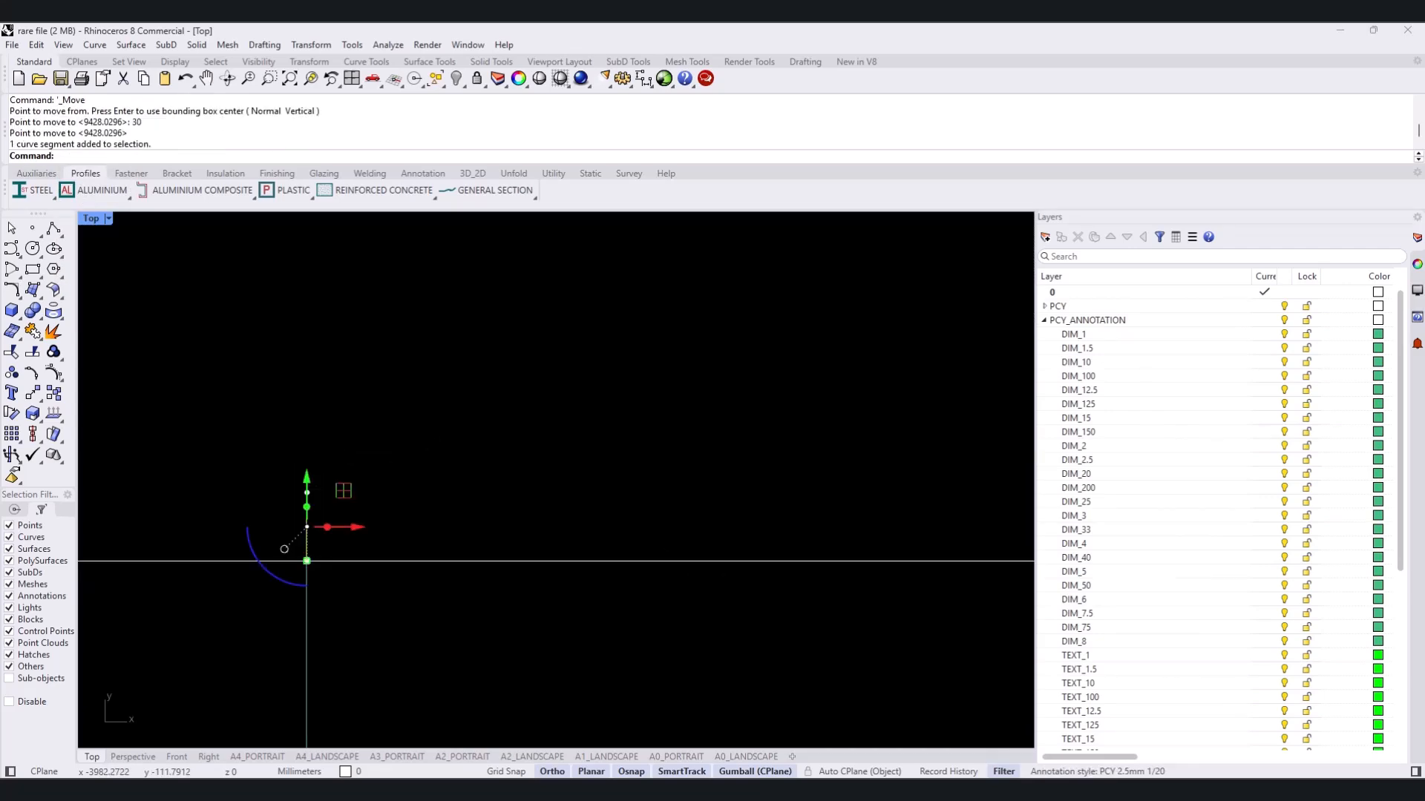
- Move the panel outline's two short end legs inward along X, by 6 at one end and -6 at the other
{"action": "left_click", "coordinate": [355, 529]}
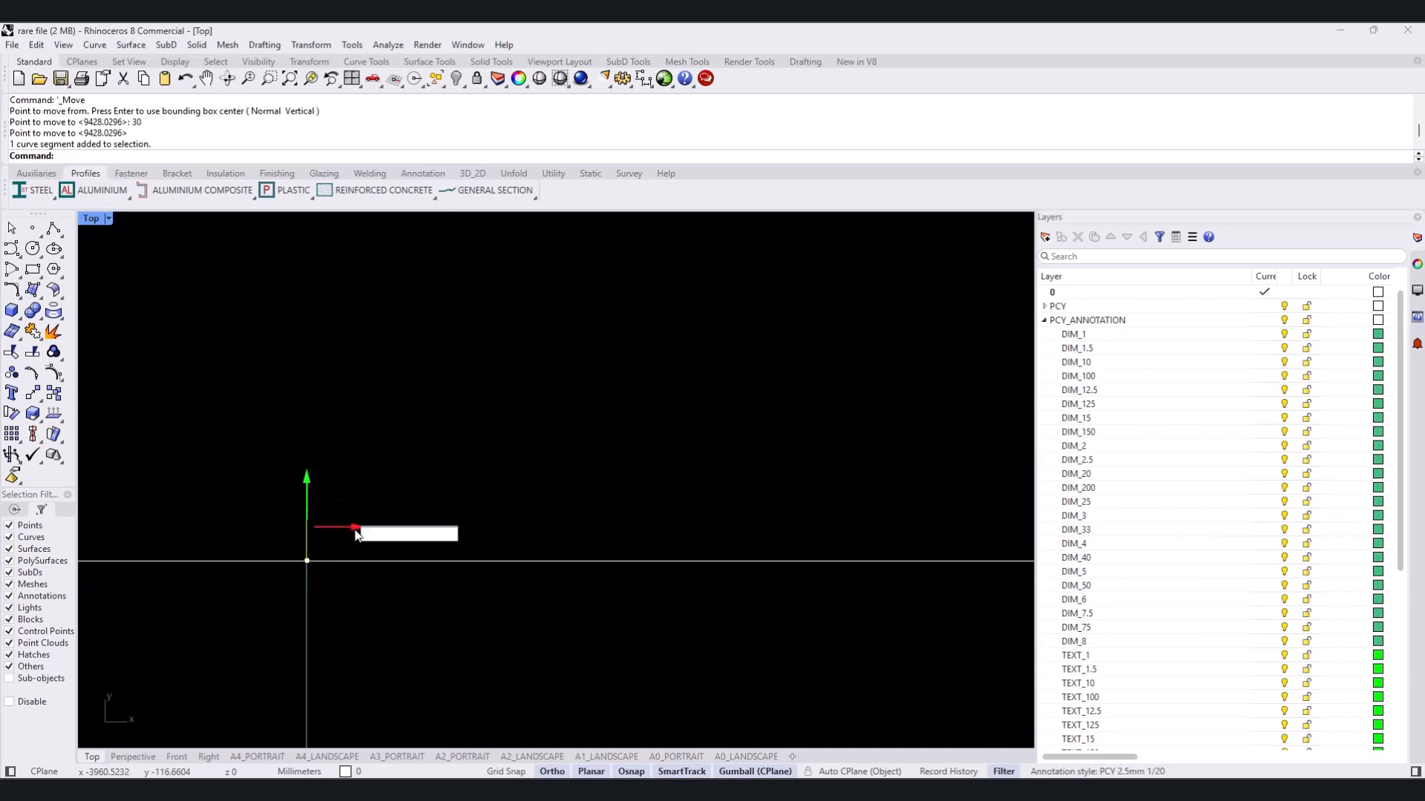
{"action": "type", "text": "6"}
{"action": "key", "text": "Return"}
{"action": "key", "text": "Escape"}
{"action": "scroll", "coordinate": [545, 512], "scroll_direction": "down", "scroll_amount": 8}
{"action": "scroll", "coordinate": [776, 506], "scroll_direction": "up", "scroll_amount": 10}
{"action": "left_click", "coordinate": [741, 506], "text": "ctrl+shift"}
{"action": "left_click", "coordinate": [785, 509]}
{"action": "type", "text": "-6"}
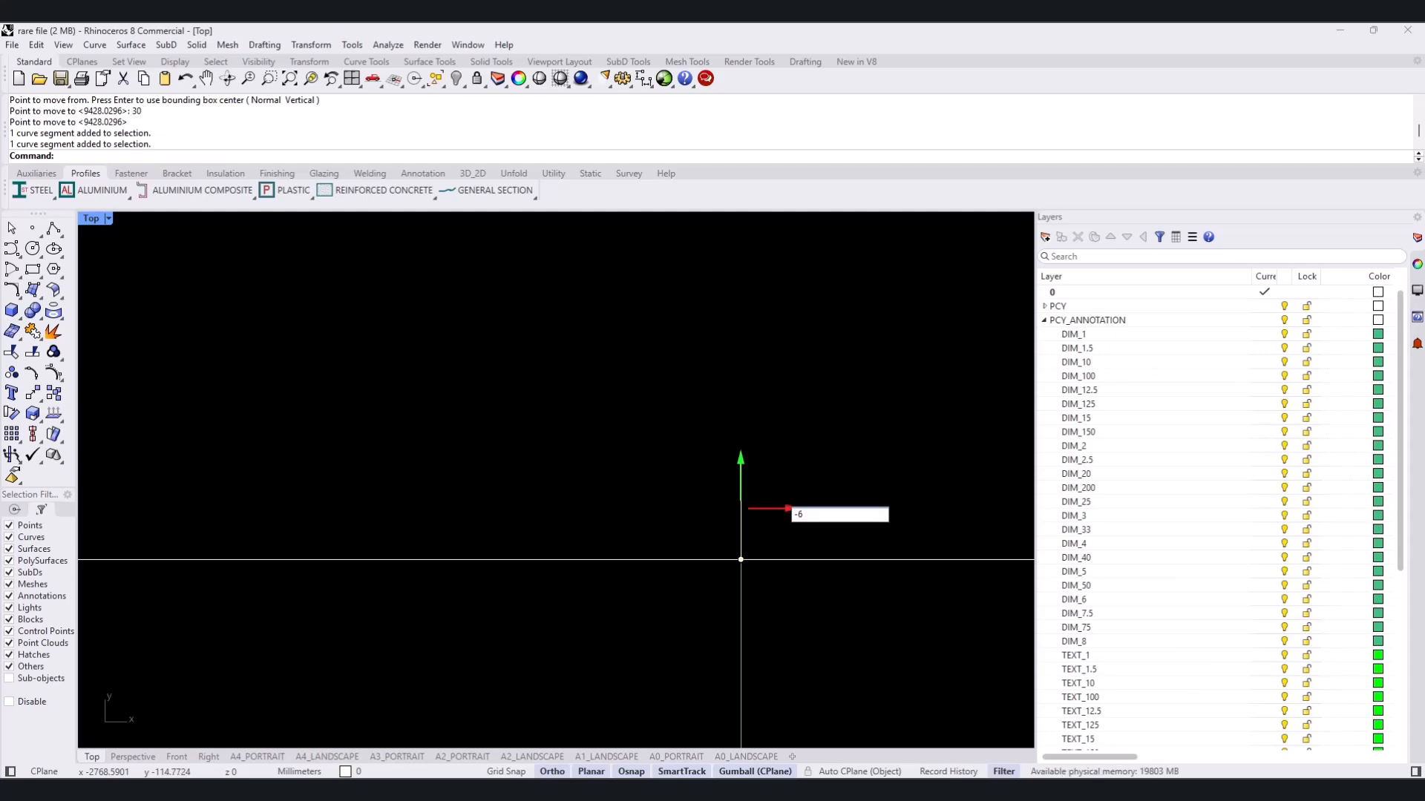
{"action": "key", "text": "Return"}
{"action": "key", "text": "Escape"}
- Copy the panel outline from its starting division point to another division point along the long line
{"action": "scroll", "coordinate": [738, 547], "scroll_direction": "down", "scroll_amount": 10}
{"action": "right_click_drag", "start_coordinate": [653, 555], "coordinate": [779, 552]}
{"action": "left_click", "coordinate": [248, 542]}
{"action": "scroll", "coordinate": [251, 538], "scroll_direction": "up", "scroll_amount": 8}
{"action": "type", "text": "Copy"}
{"action": "key", "text": "Return"}
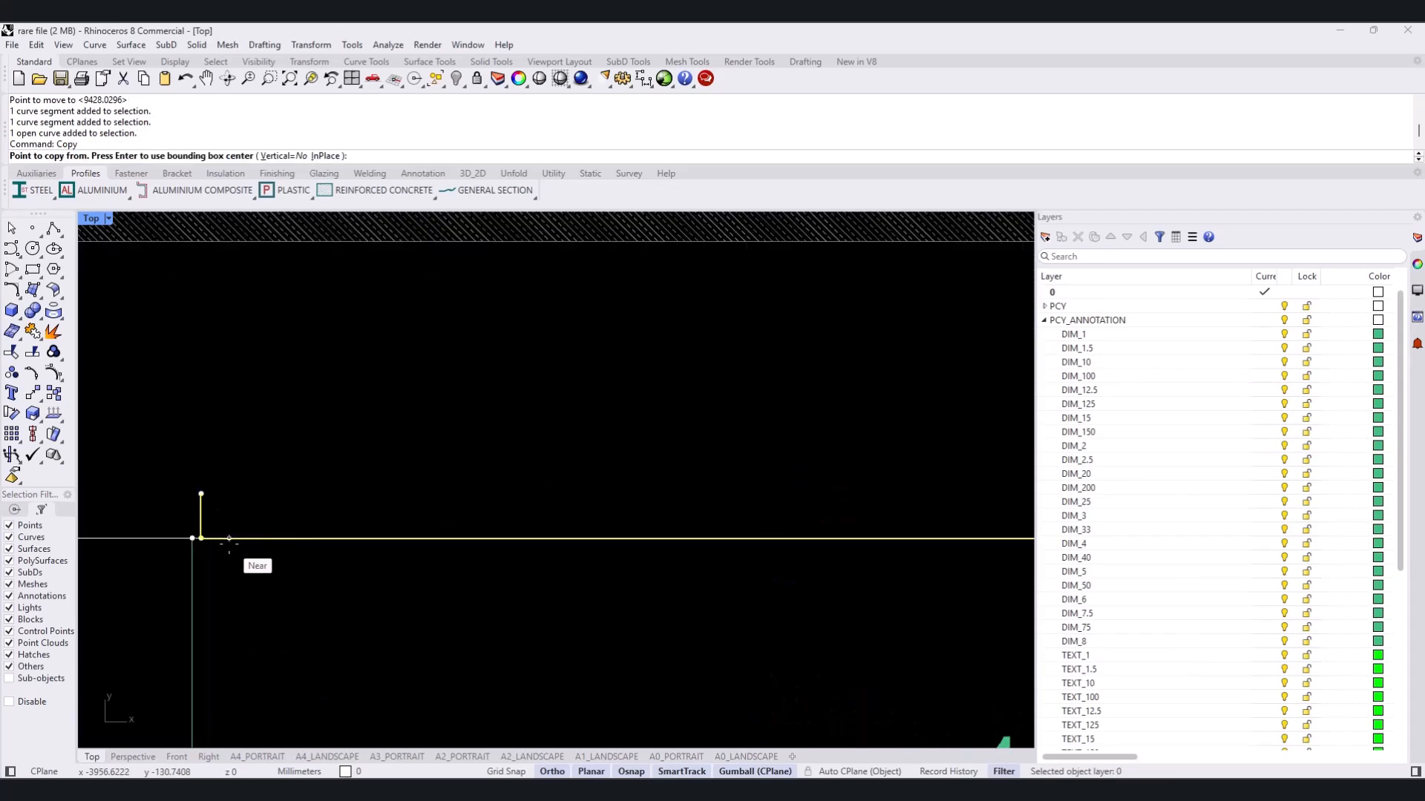
{"action": "left_click", "coordinate": [192, 538]}
{"action": "scroll", "coordinate": [195, 540], "scroll_direction": "down", "scroll_amount": 5}
{"action": "right_click_drag", "start_coordinate": [602, 550], "coordinate": [309, 550]}
{"action": "scroll", "coordinate": [840, 548], "scroll_direction": "up", "scroll_amount": 8}
{"action": "left_click", "coordinate": [809, 557]}
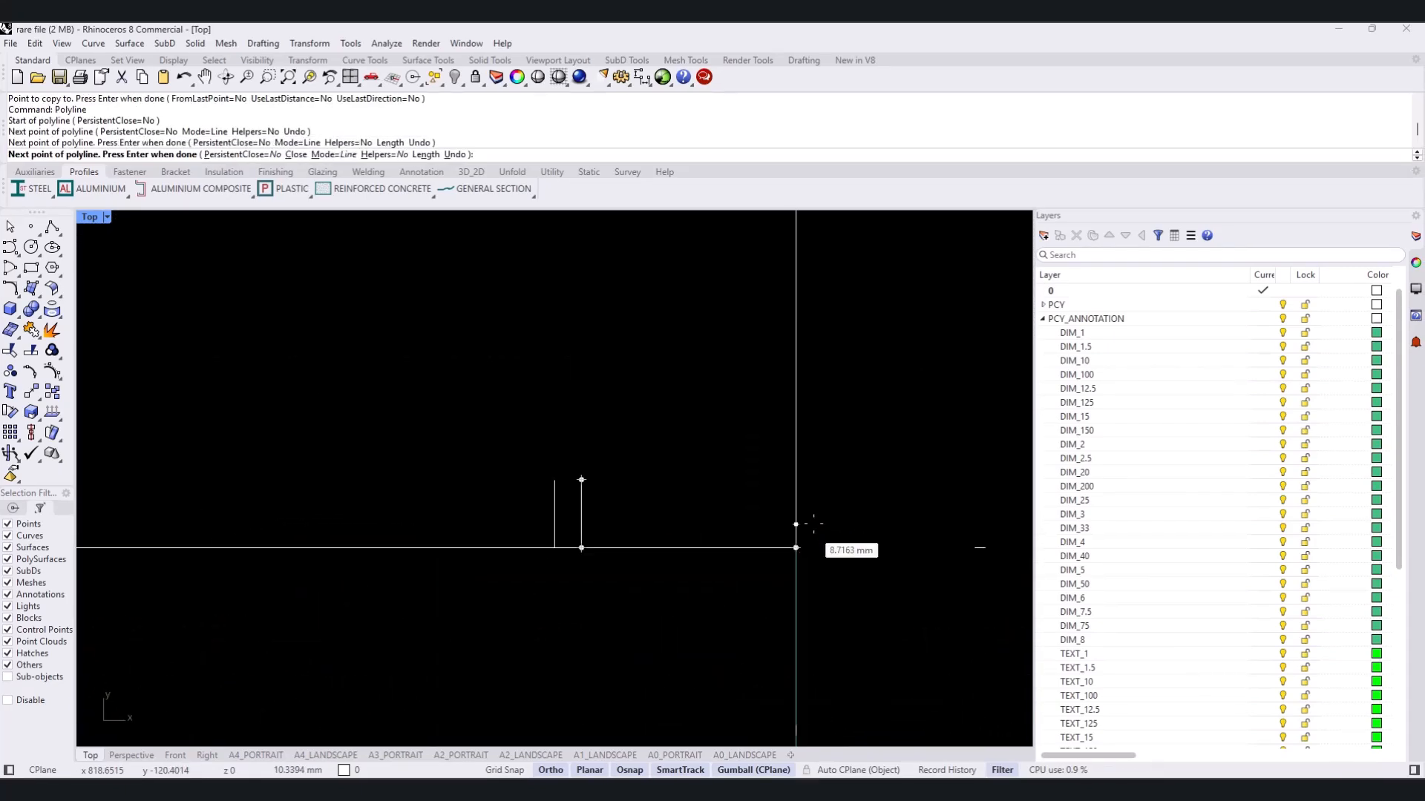
{"action": "scroll", "coordinate": [810, 525], "scroll_direction": "down", "scroll_amount": 12}
- Trace the lower corner panel outline up the vertical 1200 mm line and finish it with a 30 mm return toward the wall
{"action": "left_click", "coordinate": [809, 518]}
{"action": "right_click_drag", "start_coordinate": [810, 518], "coordinate": [809, 716]}
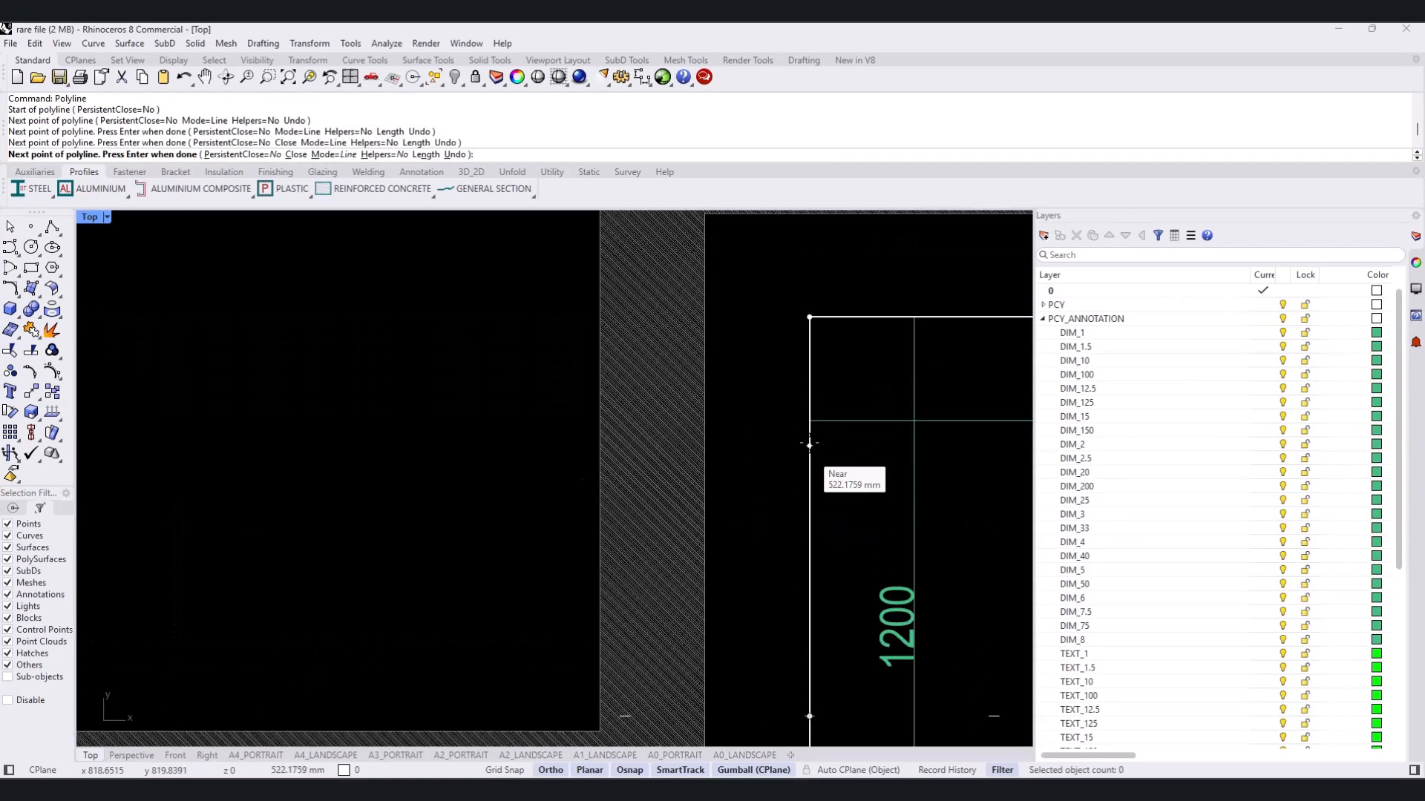
{"action": "scroll", "coordinate": [809, 445], "scroll_direction": "up", "scroll_amount": 10}
{"action": "left_click", "coordinate": [809, 404]}
{"action": "type", "text": "30"}
{"action": "key", "text": "Return"}
{"action": "left_click", "coordinate": [775, 412]}
{"action": "key", "text": "Return"}
- Copy the 30 mm return segment 12 mm upward along the vertical line
{"action": "scroll", "coordinate": [800, 415], "scroll_direction": "up", "scroll_amount": 12}
{"action": "left_click", "coordinate": [692, 433], "text": "ctrl+shift"}
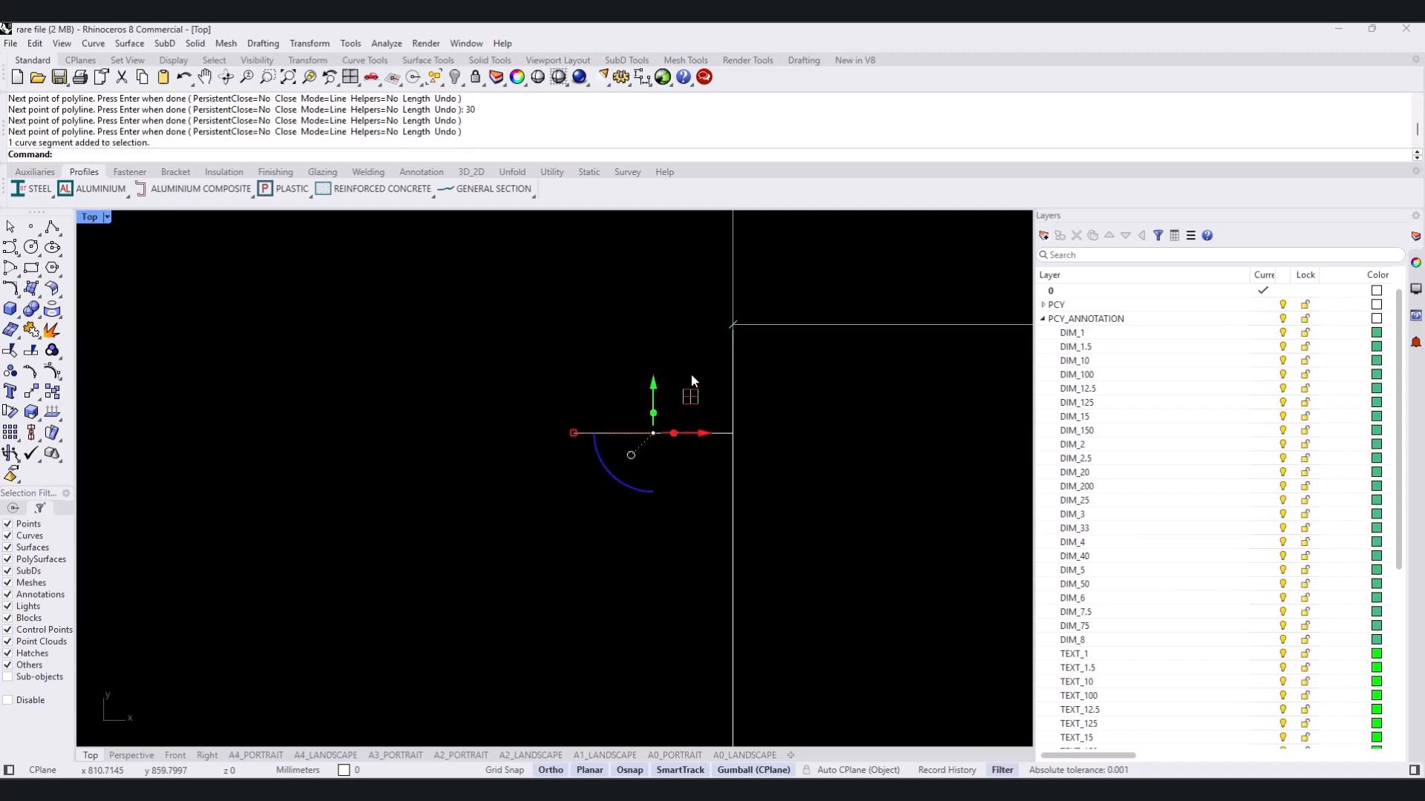
{"action": "type", "text": "Copy"}
{"action": "key", "text": "Return"}
{"action": "left_click", "coordinate": [733, 433]}
{"action": "type", "text": "12"}
{"action": "key", "text": "Return"}
{"action": "left_click", "coordinate": [733, 400]}
- Trace the upper corner panel outline from the copied return, up to the corner and along the 1250 mm line to a short end return
{"action": "right_click_drag", "start_coordinate": [585, 348], "coordinate": [456, 455]}
{"action": "type", "text": "Polyline"}
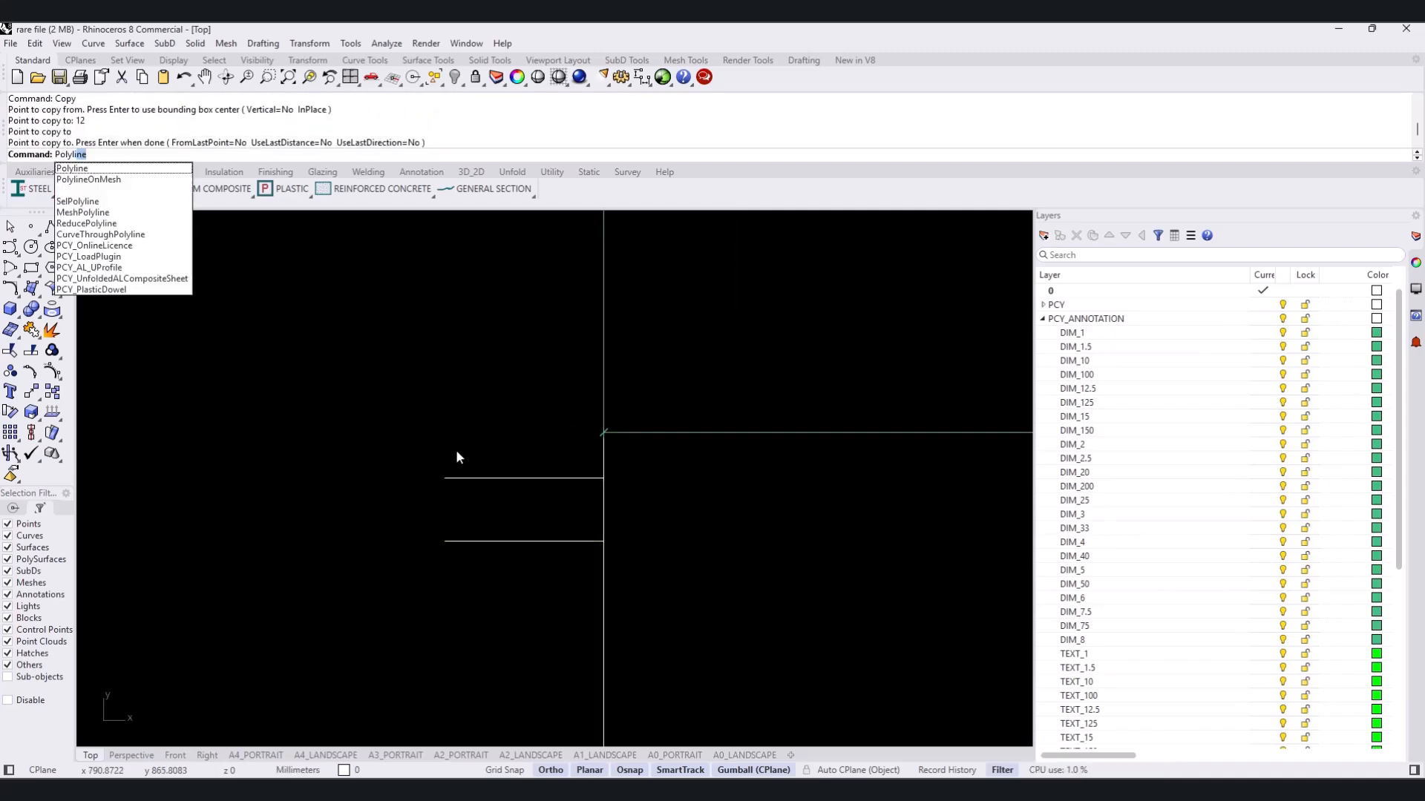
{"action": "key", "text": "Return"}
{"action": "left_click", "coordinate": [445, 478]}
{"action": "left_click", "coordinate": [604, 478]}
{"action": "scroll", "coordinate": [596, 498], "scroll_direction": "down", "scroll_amount": 18}
{"action": "left_click", "coordinate": [595, 366]}
{"action": "right_click_drag", "start_coordinate": [742, 366], "coordinate": [321, 433]}
{"action": "scroll", "coordinate": [740, 434], "scroll_direction": "up", "scroll_amount": 6}
{"action": "left_click", "coordinate": [739, 429]}
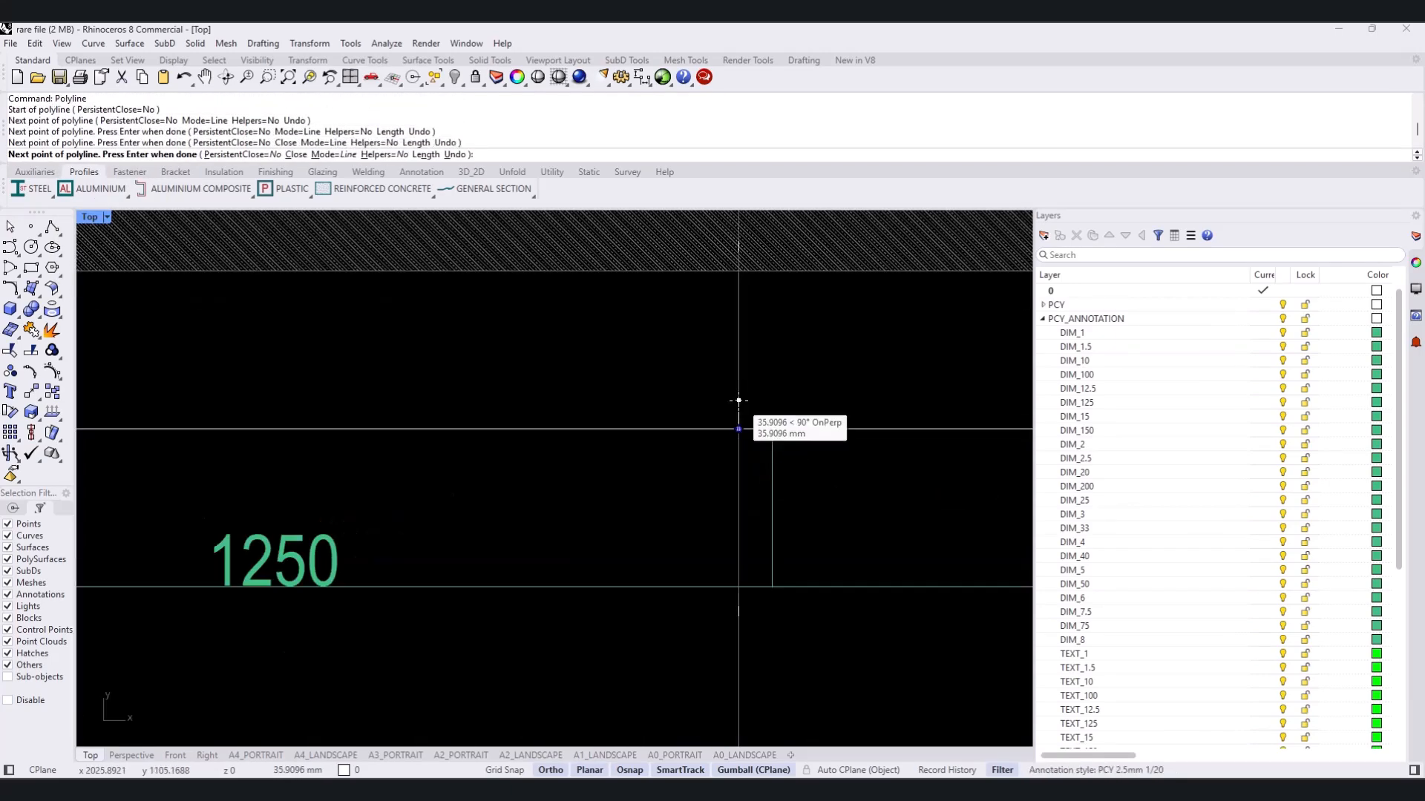
{"action": "key", "text": "Return"}
- Preview an Aluminium Composite Panel along the upper corner panel outline
{"action": "scroll", "coordinate": [653, 408], "scroll_direction": "down", "scroll_amount": 6}
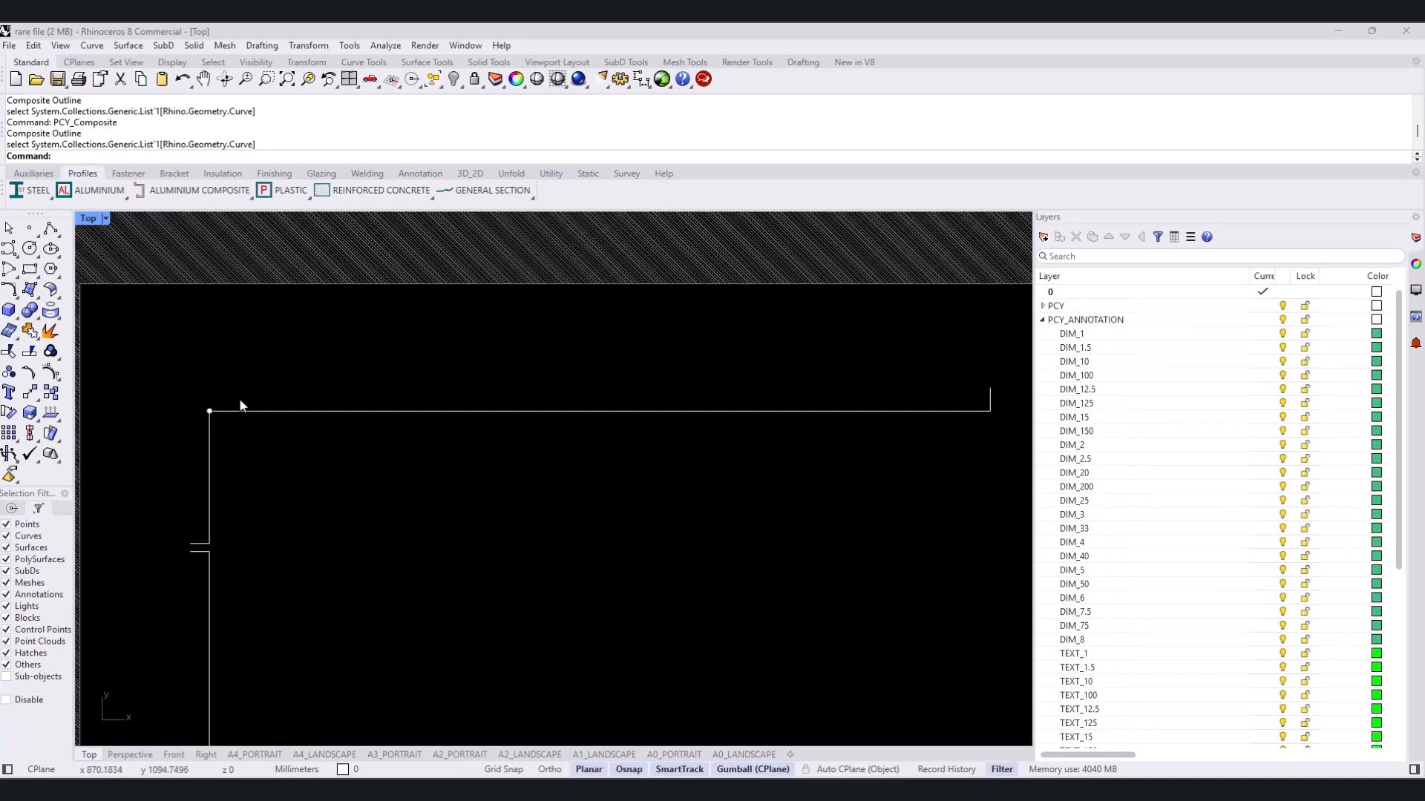
{"action": "left_click", "coordinate": [140, 191]}
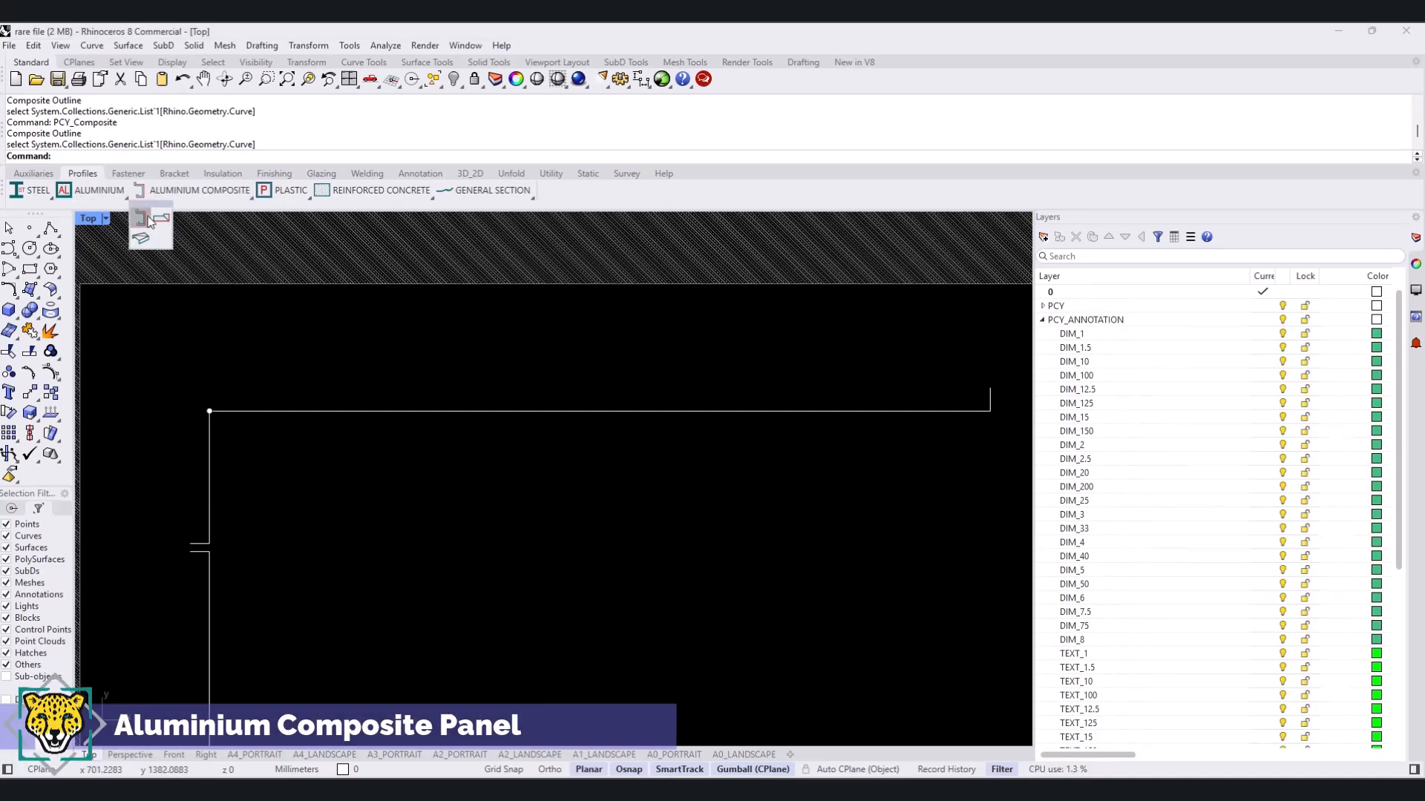
{"action": "left_click", "coordinate": [149, 217]}
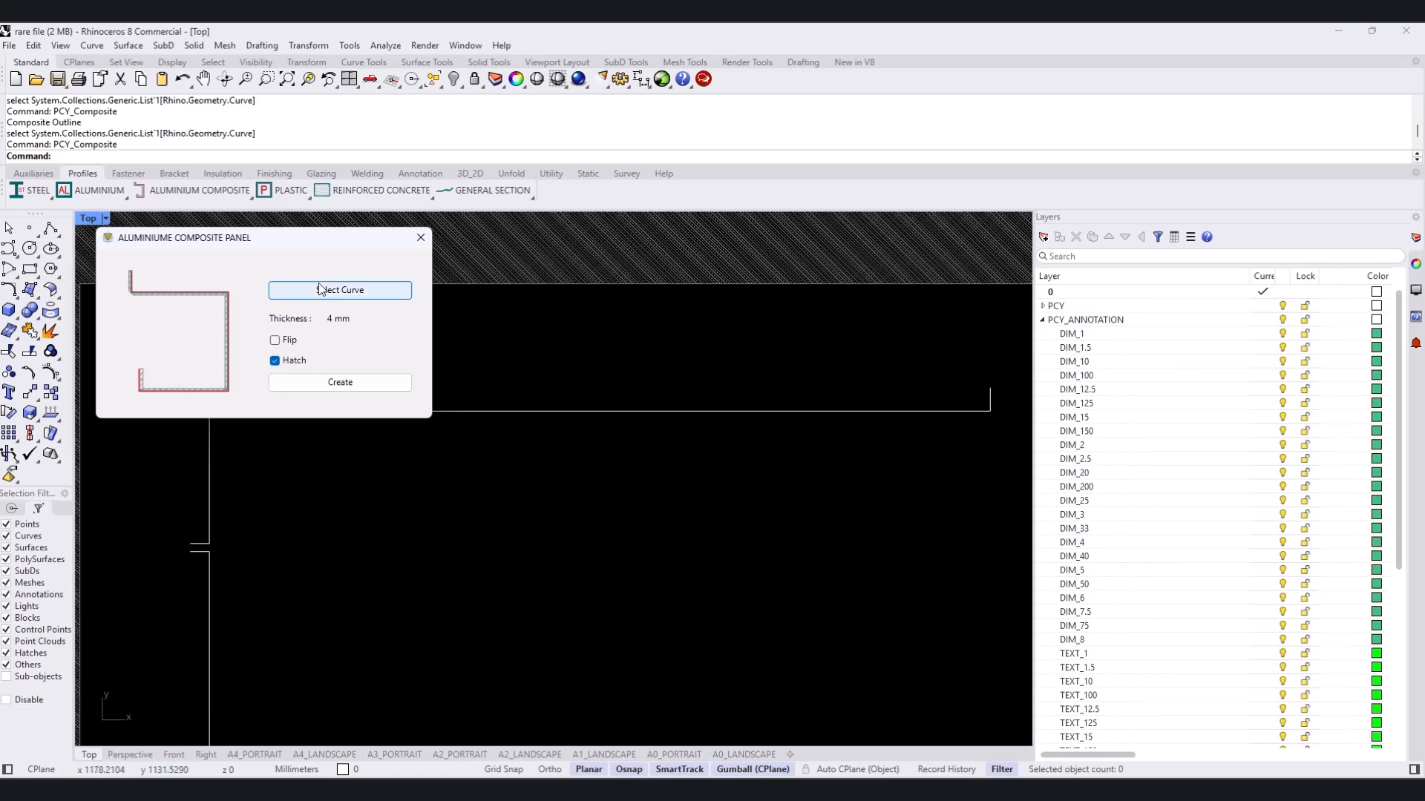
{"action": "left_click", "coordinate": [332, 291]}
{"action": "left_click_drag", "start_coordinate": [598, 390], "coordinate": [521, 466]}
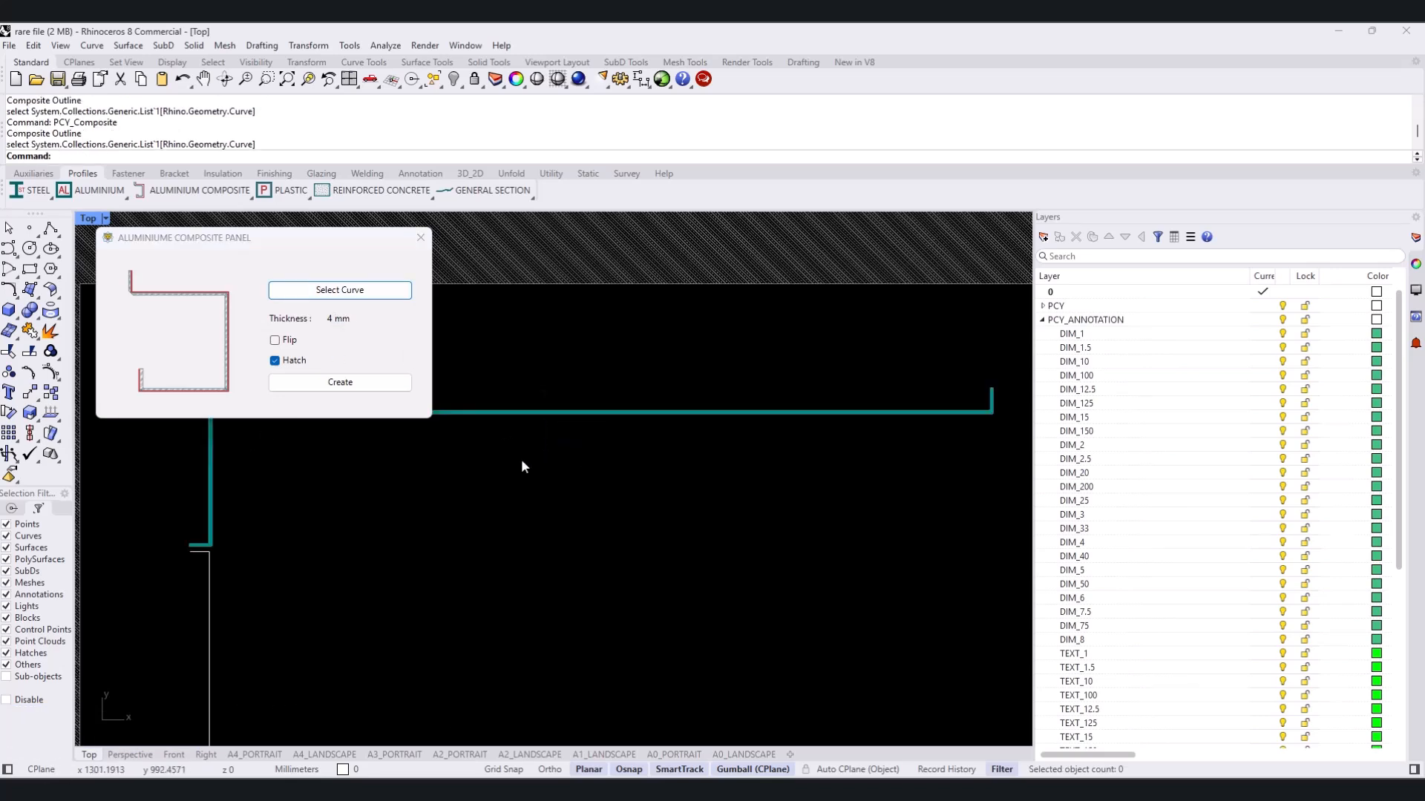
- Flip the composite panel to the wall side of its outline, turn off its hatch and create it
{"action": "scroll", "coordinate": [993, 398], "scroll_direction": "up", "scroll_amount": 5}
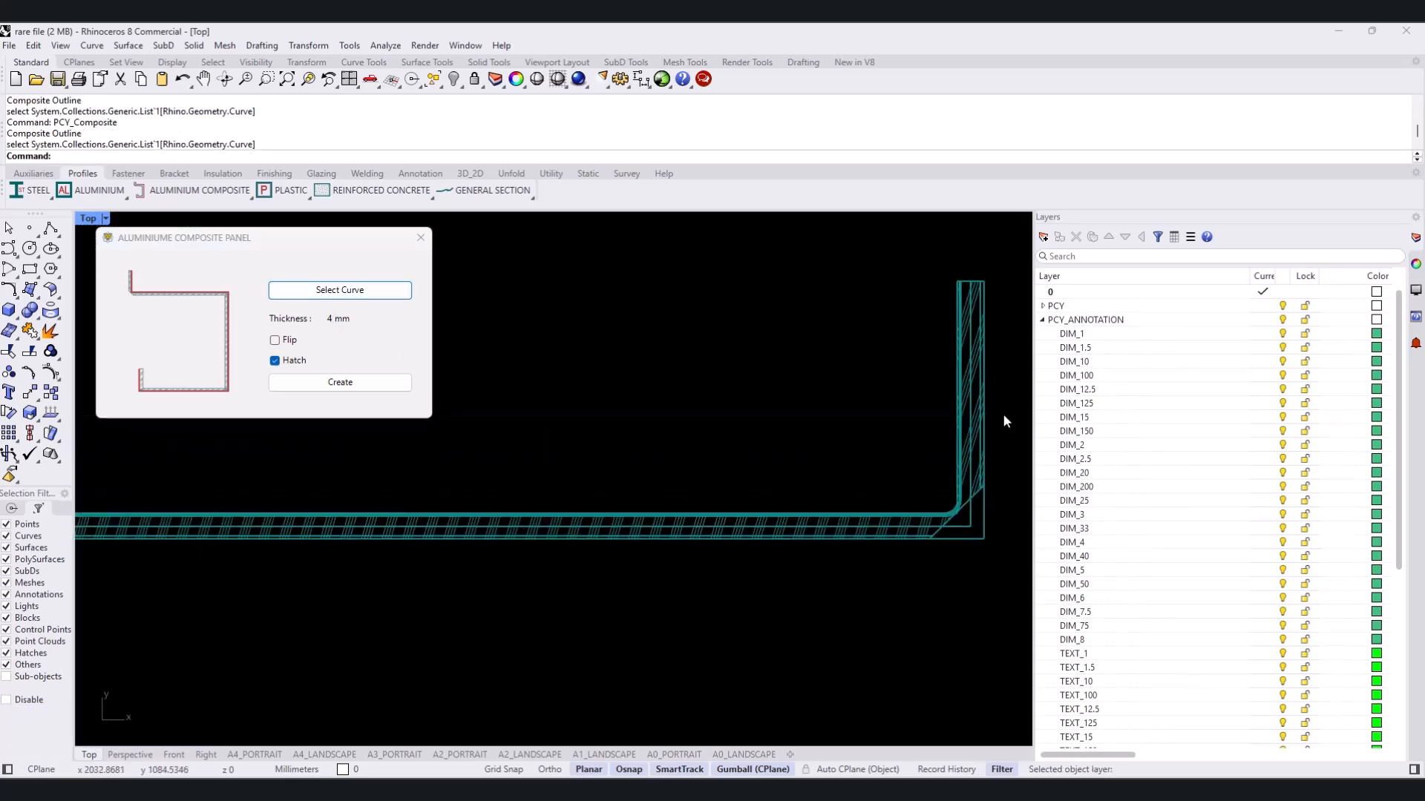
{"action": "scroll", "coordinate": [1006, 420], "scroll_direction": "down", "scroll_amount": 5}
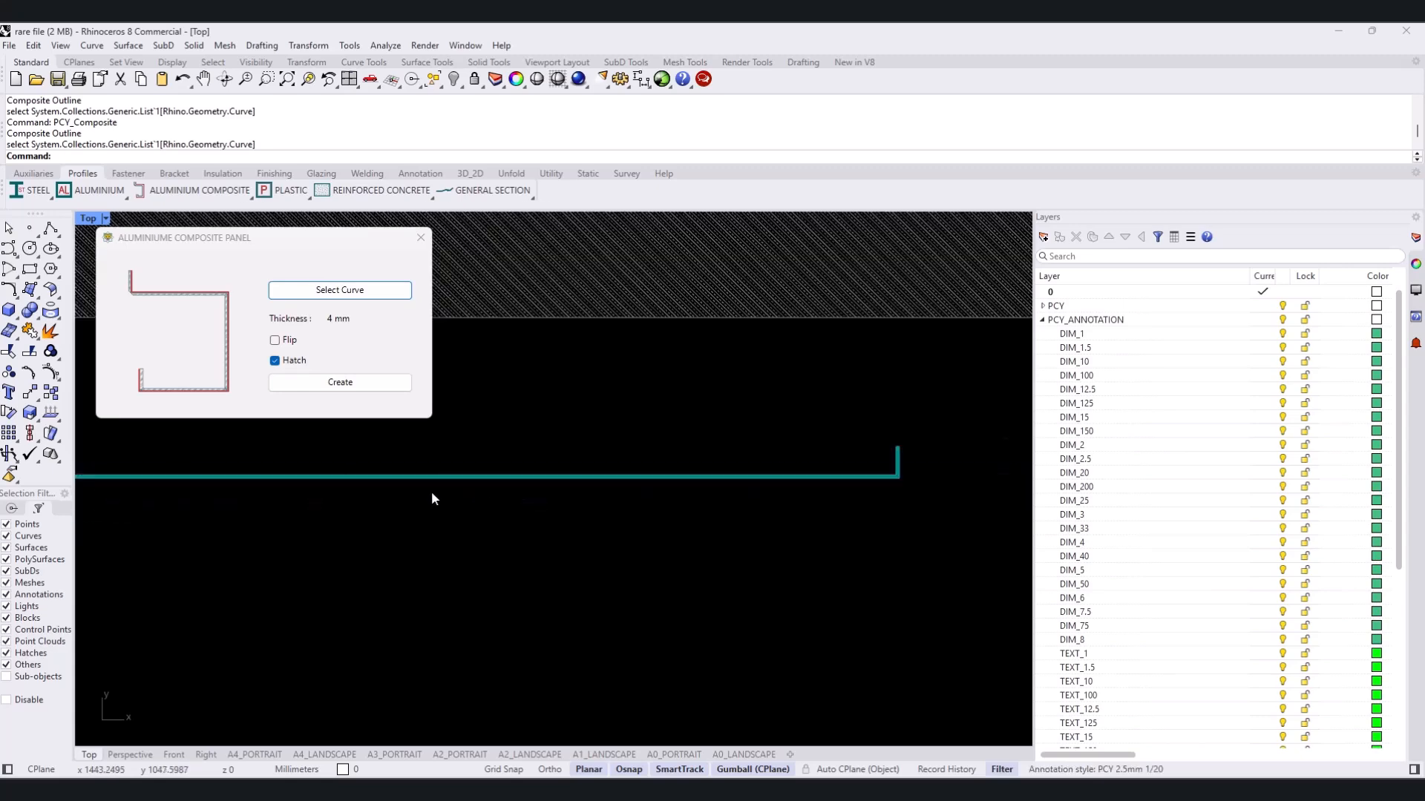
{"action": "scroll", "coordinate": [430, 493], "scroll_direction": "down", "scroll_amount": 2}
{"action": "right_click_drag", "start_coordinate": [288, 501], "coordinate": [610, 431]}
{"action": "scroll", "coordinate": [340, 545], "scroll_direction": "up", "scroll_amount": 12}
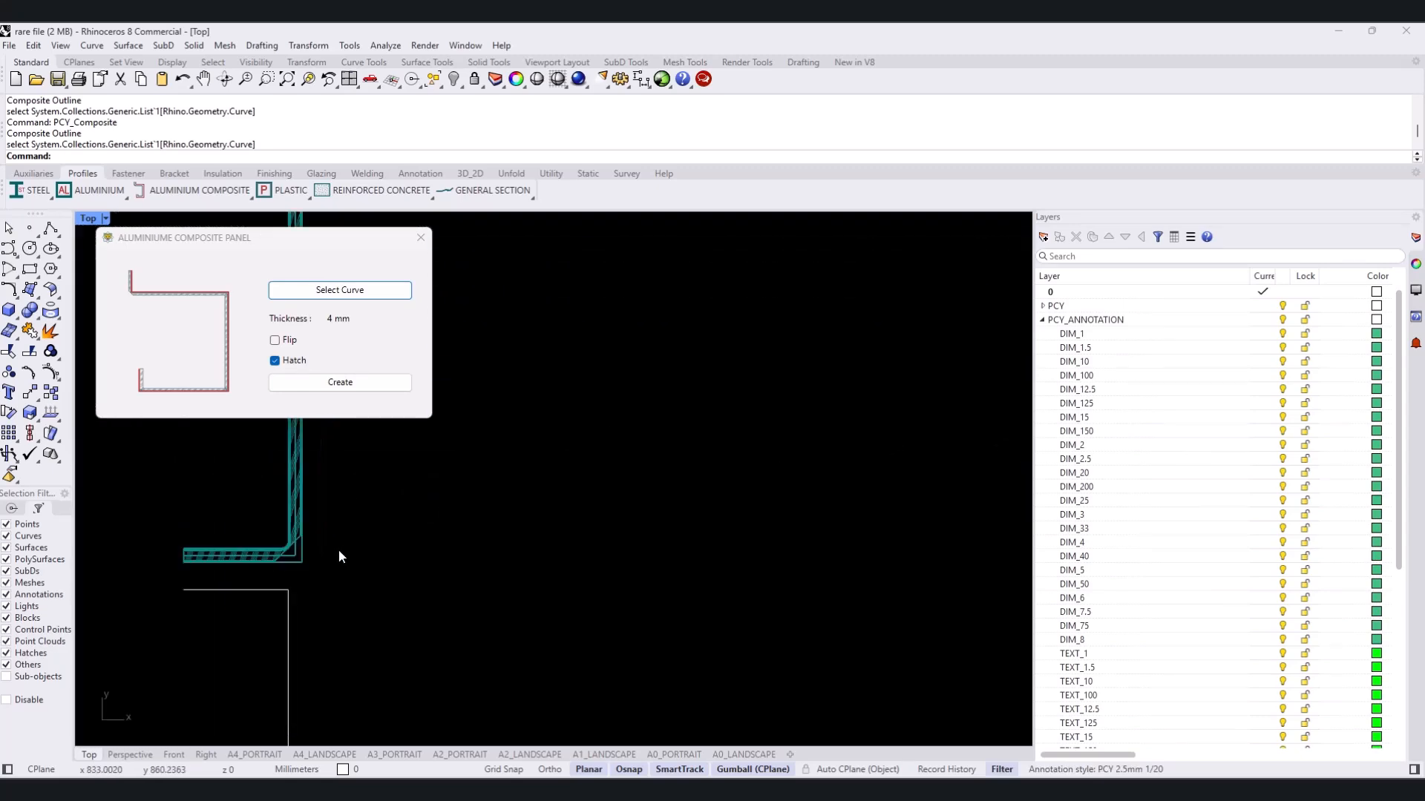
{"action": "scroll", "coordinate": [339, 551], "scroll_direction": "up", "scroll_amount": 1}
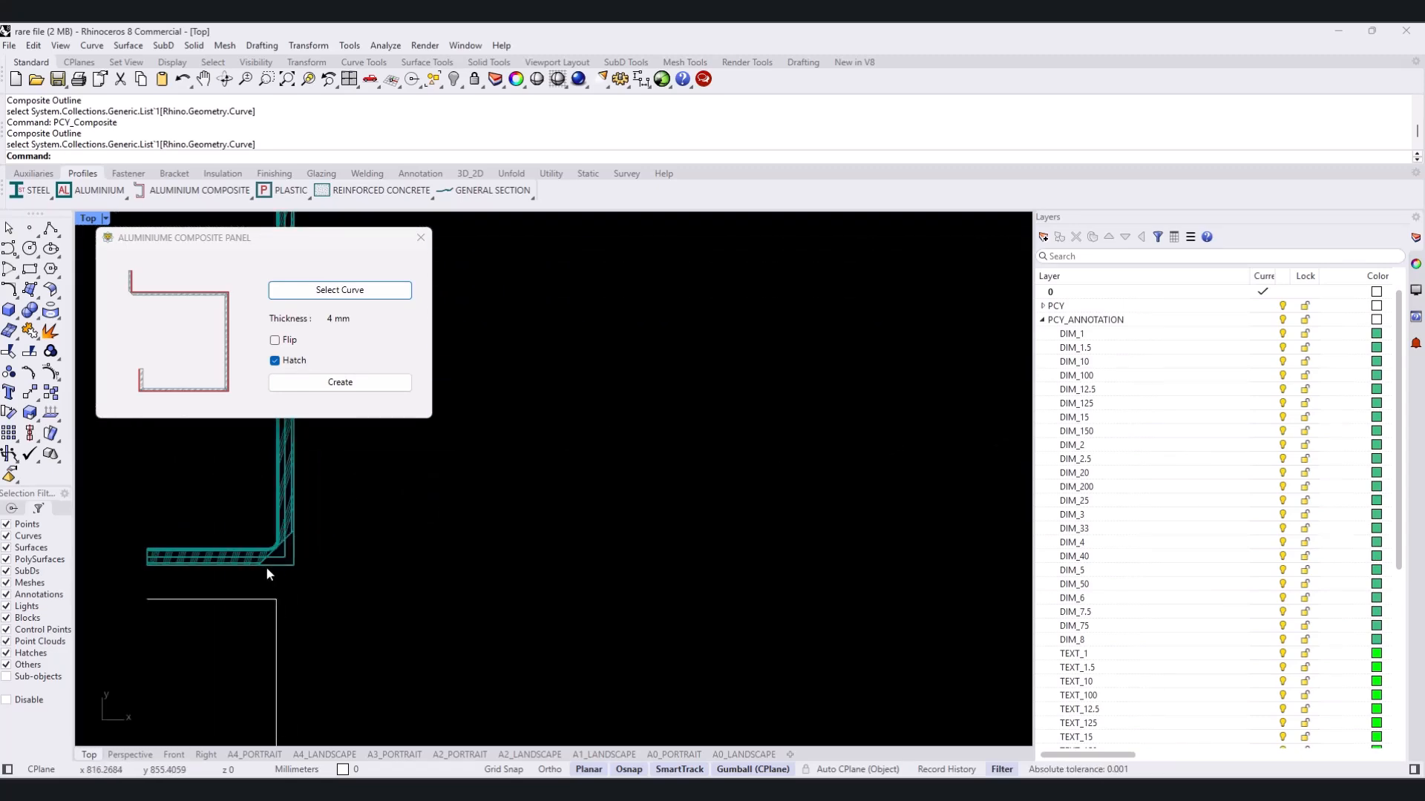
{"action": "left_click", "coordinate": [275, 340]}
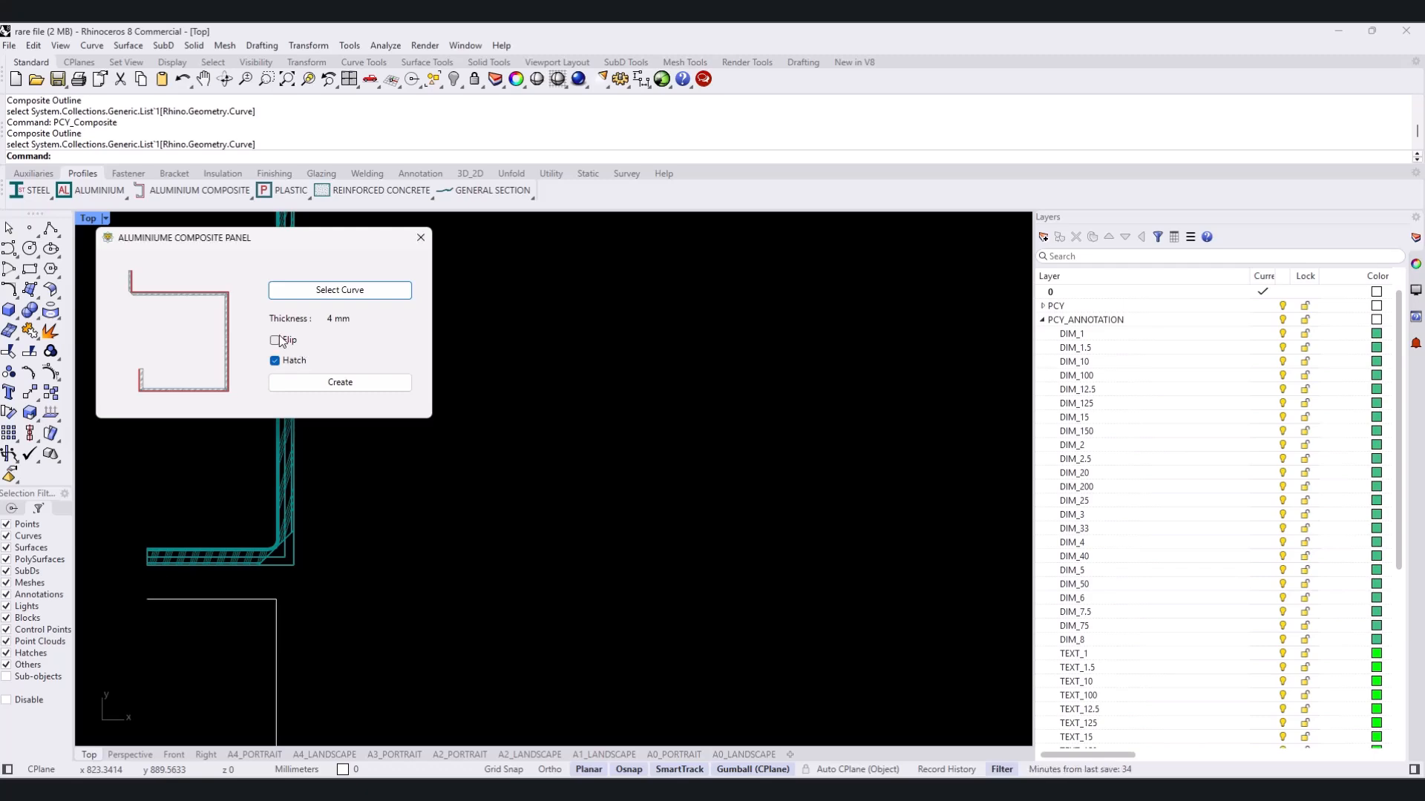
{"action": "left_click", "coordinate": [275, 361]}
{"action": "left_click", "coordinate": [340, 383]}
- Create a hatched aluminium composite panel along the lower corner panel outline, with Flip off so it sits on the wall side
{"action": "scroll", "coordinate": [410, 395], "scroll_direction": "down", "scroll_amount": 15}
{"action": "left_click", "coordinate": [142, 191]}
{"action": "left_click", "coordinate": [141, 220]}
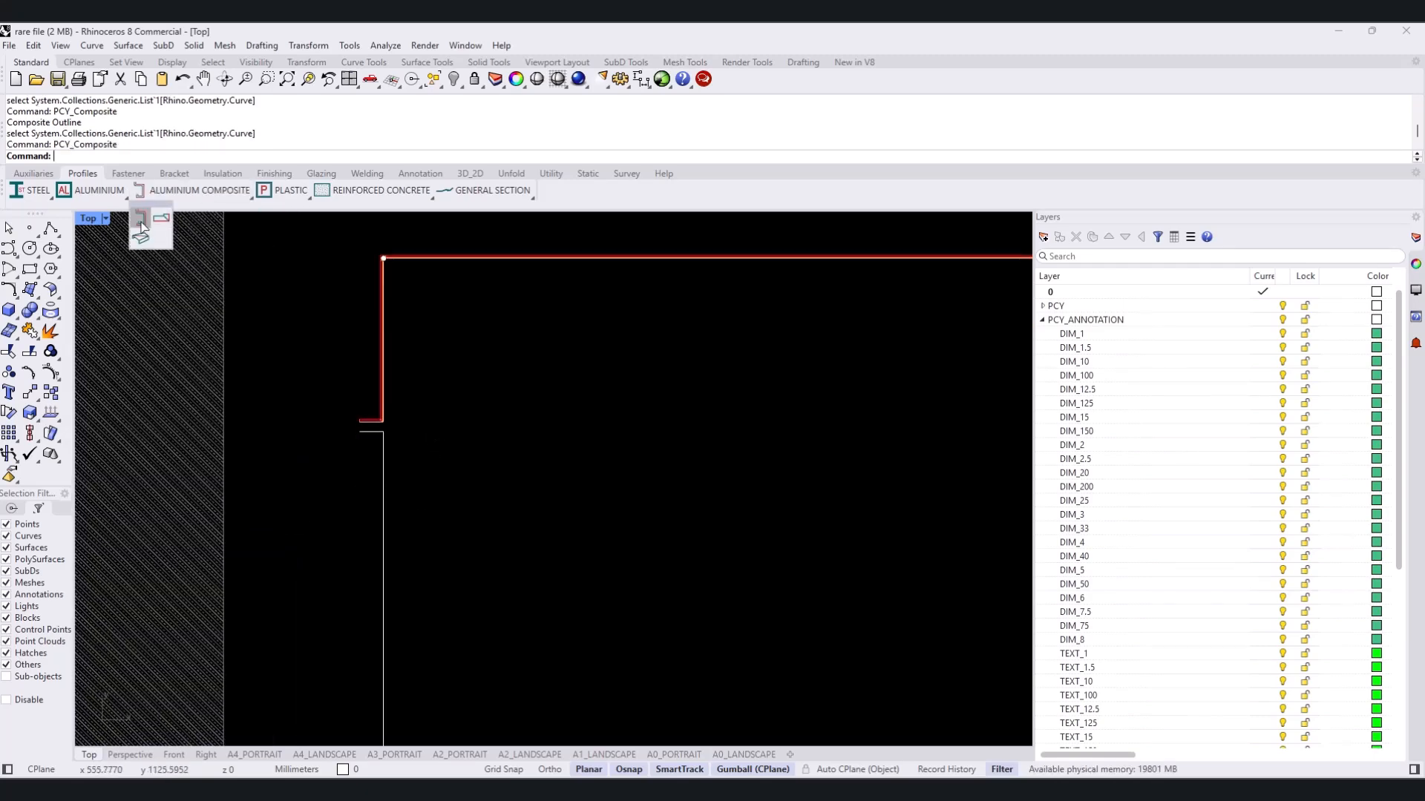
{"action": "left_click", "coordinate": [340, 291]}
{"action": "scroll", "coordinate": [430, 429], "scroll_direction": "down", "scroll_amount": 4}
{"action": "left_click", "coordinate": [399, 479]}
{"action": "right_click_drag", "start_coordinate": [455, 658], "coordinate": [467, 687]}
{"action": "scroll", "coordinate": [398, 398], "scroll_direction": "up", "scroll_amount": 5}
{"action": "left_click", "coordinate": [275, 340]}
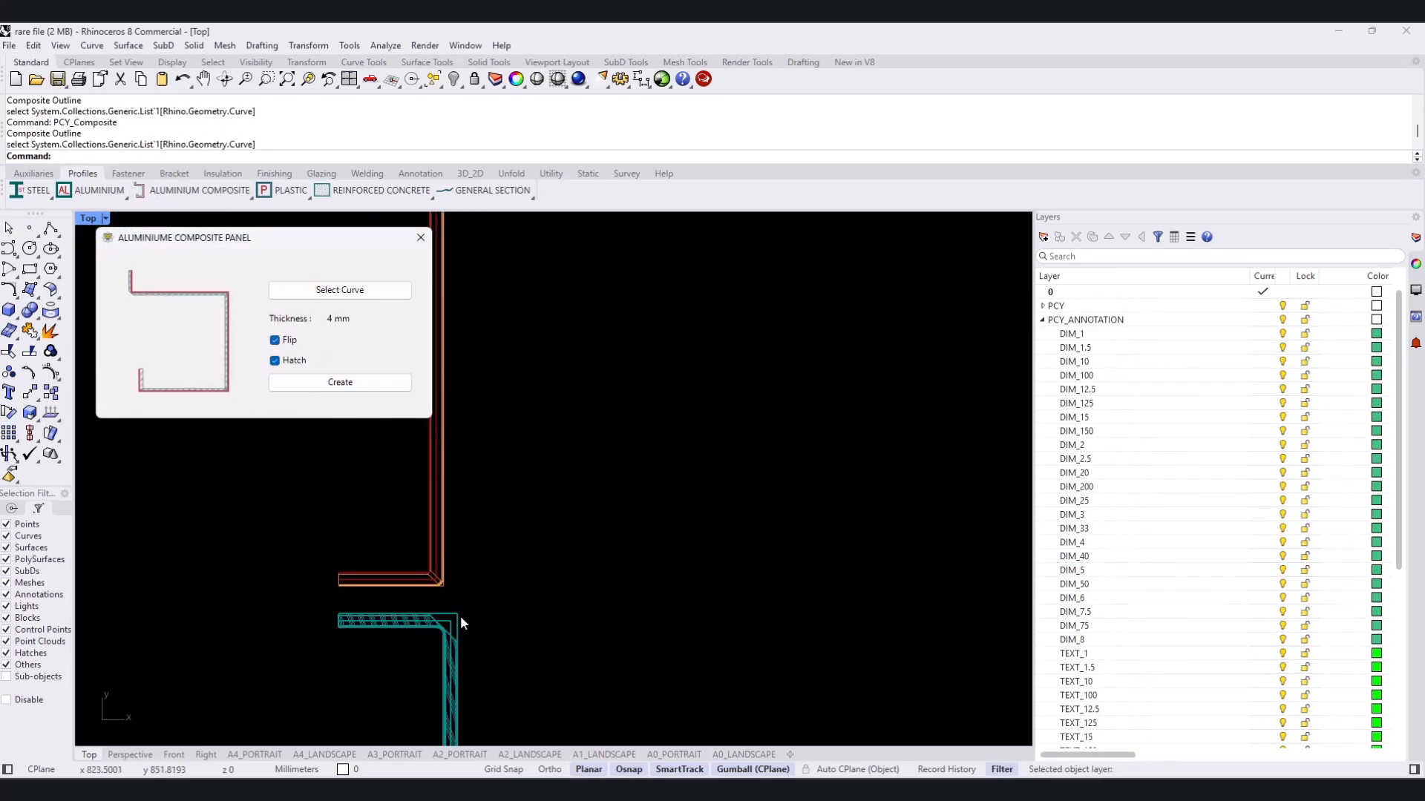
{"action": "left_click", "coordinate": [275, 341]}
{"action": "left_click", "coordinate": [380, 380]}
- Trim the bottom panel line between the two short return lines to open the joint
{"action": "scroll", "coordinate": [483, 475], "scroll_direction": "down", "scroll_amount": 15}
{"action": "right_click_drag", "start_coordinate": [520, 579], "coordinate": [522, 334]}
{"action": "scroll", "coordinate": [524, 335], "scroll_direction": "down", "scroll_amount": 2}
{"action": "right_click_drag", "start_coordinate": [437, 495], "coordinate": [465, 576]}
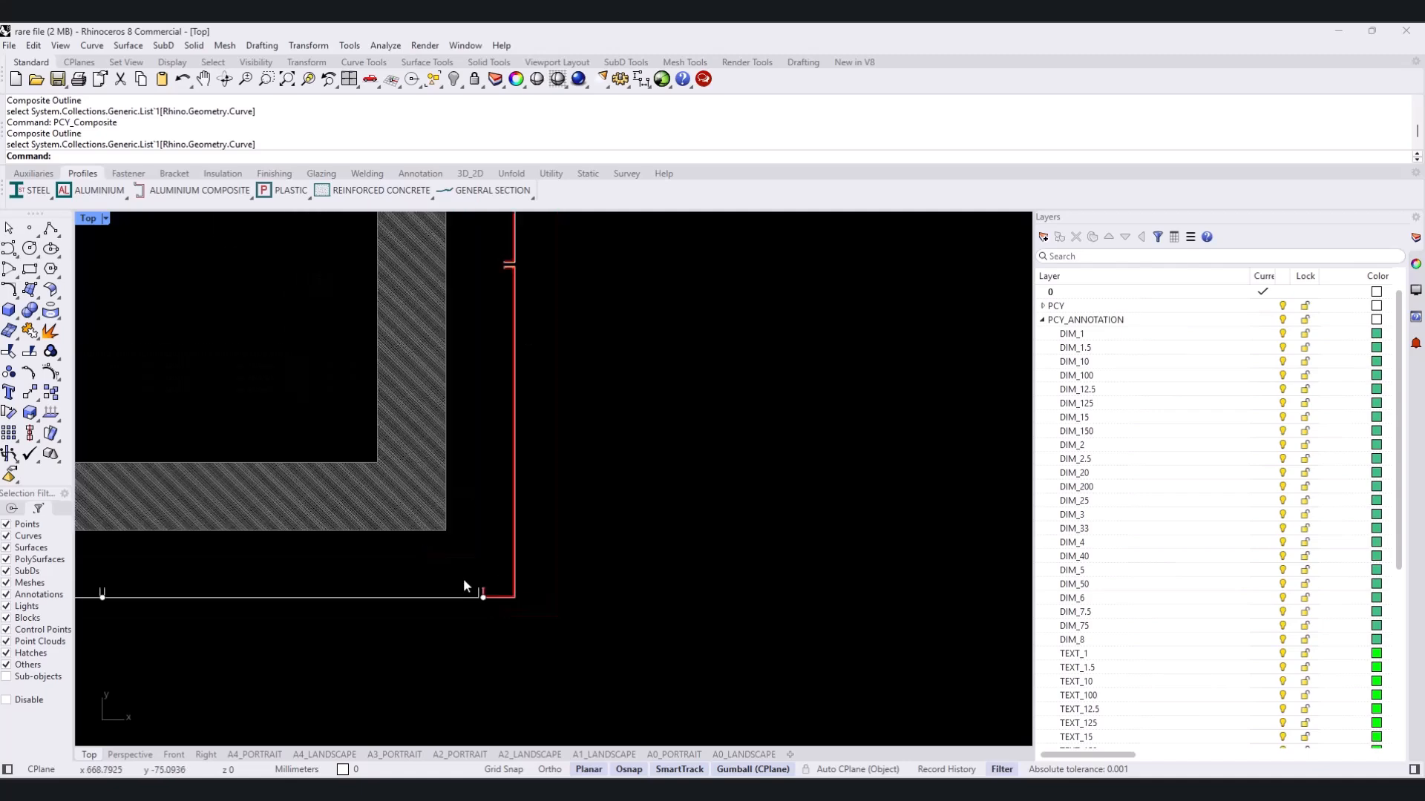
{"action": "scroll", "coordinate": [111, 591], "scroll_direction": "up", "scroll_amount": 6}
{"action": "right_click_drag", "start_coordinate": [109, 594], "coordinate": [416, 626]}
{"action": "scroll", "coordinate": [190, 575], "scroll_direction": "up", "scroll_amount": 8}
{"action": "left_click_drag", "start_coordinate": [420, 586], "coordinate": [359, 622]}
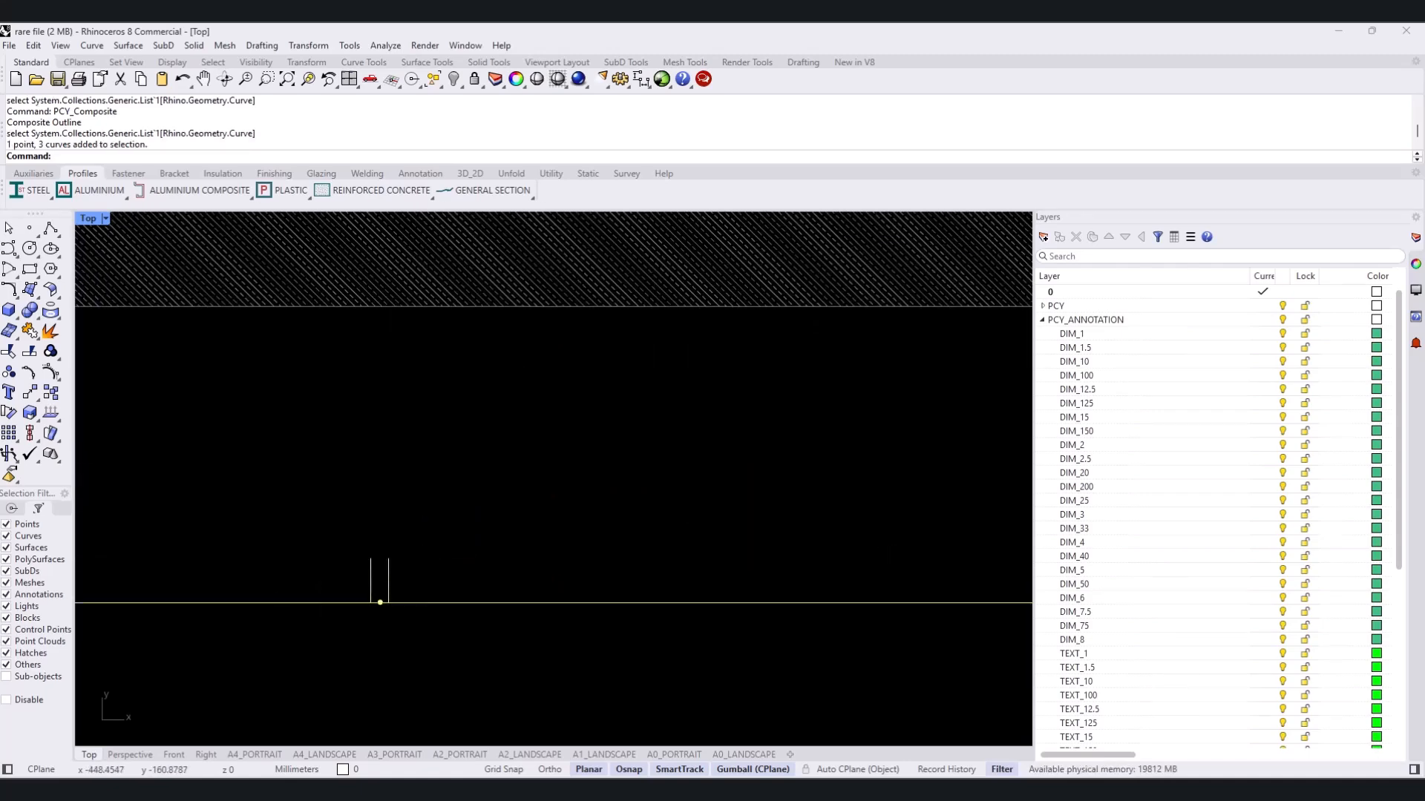
{"action": "type", "text": "trim"}
{"action": "key", "text": "Return"}
{"action": "scroll", "coordinate": [384, 599], "scroll_direction": "up", "scroll_amount": 8}
{"action": "left_click", "coordinate": [384, 607]}
{"action": "left_click", "coordinate": [368, 607]}
{"action": "key", "text": "Return"}
{"action": "scroll", "coordinate": [371, 599], "scroll_direction": "down", "scroll_amount": 20}
- Apply hatched aluminium composite panels to the two bottom outlines on either side of the trimmed joint
{"action": "left_click", "coordinate": [197, 196]}
{"action": "left_click", "coordinate": [149, 226]}
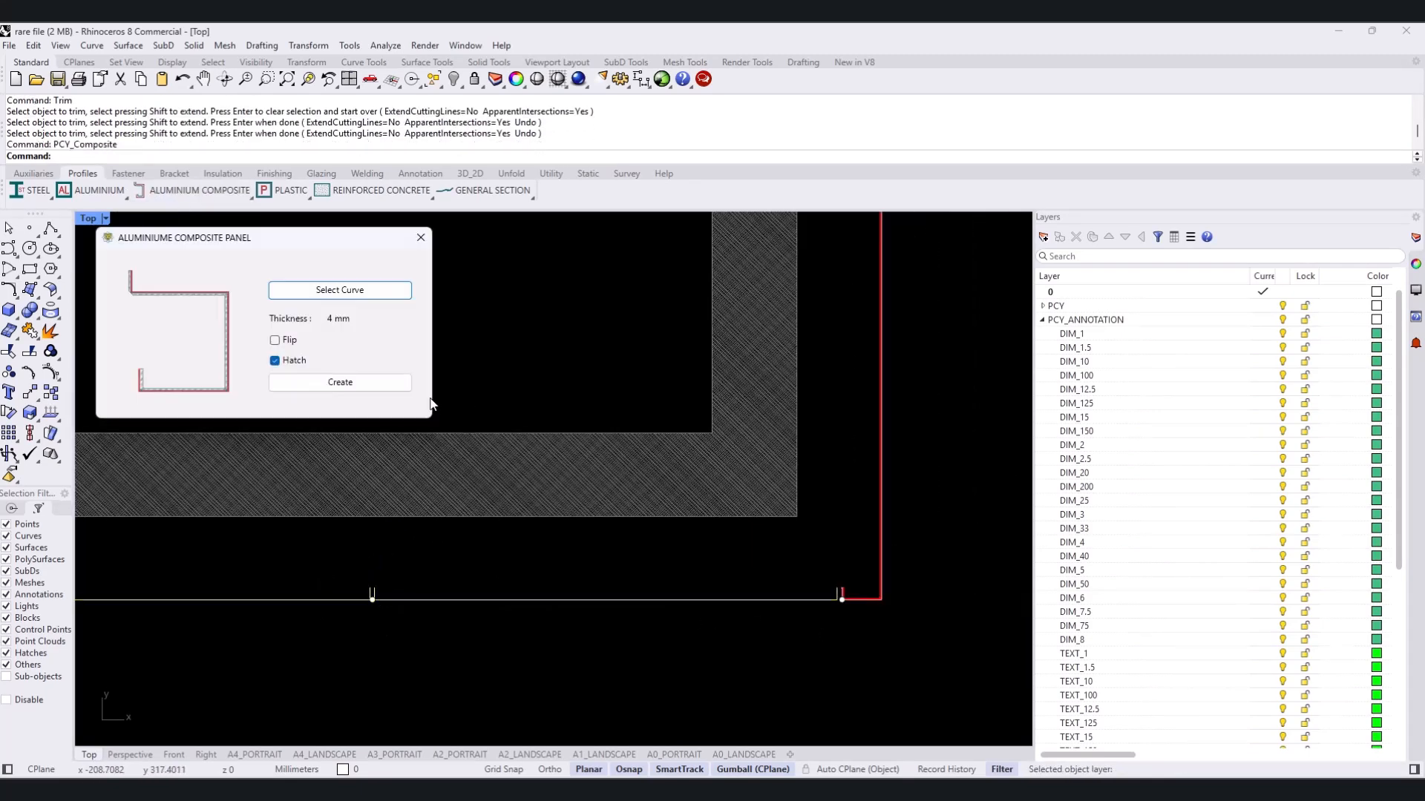
{"action": "left_click", "coordinate": [340, 290]}
{"action": "left_click", "coordinate": [782, 600]}
{"action": "left_click", "coordinate": [340, 383]}
{"action": "scroll", "coordinate": [790, 593], "scroll_direction": "up", "scroll_amount": 8}
{"action": "right_click_drag", "start_coordinate": [764, 586], "coordinate": [623, 515]}
{"action": "left_click", "coordinate": [149, 225]}
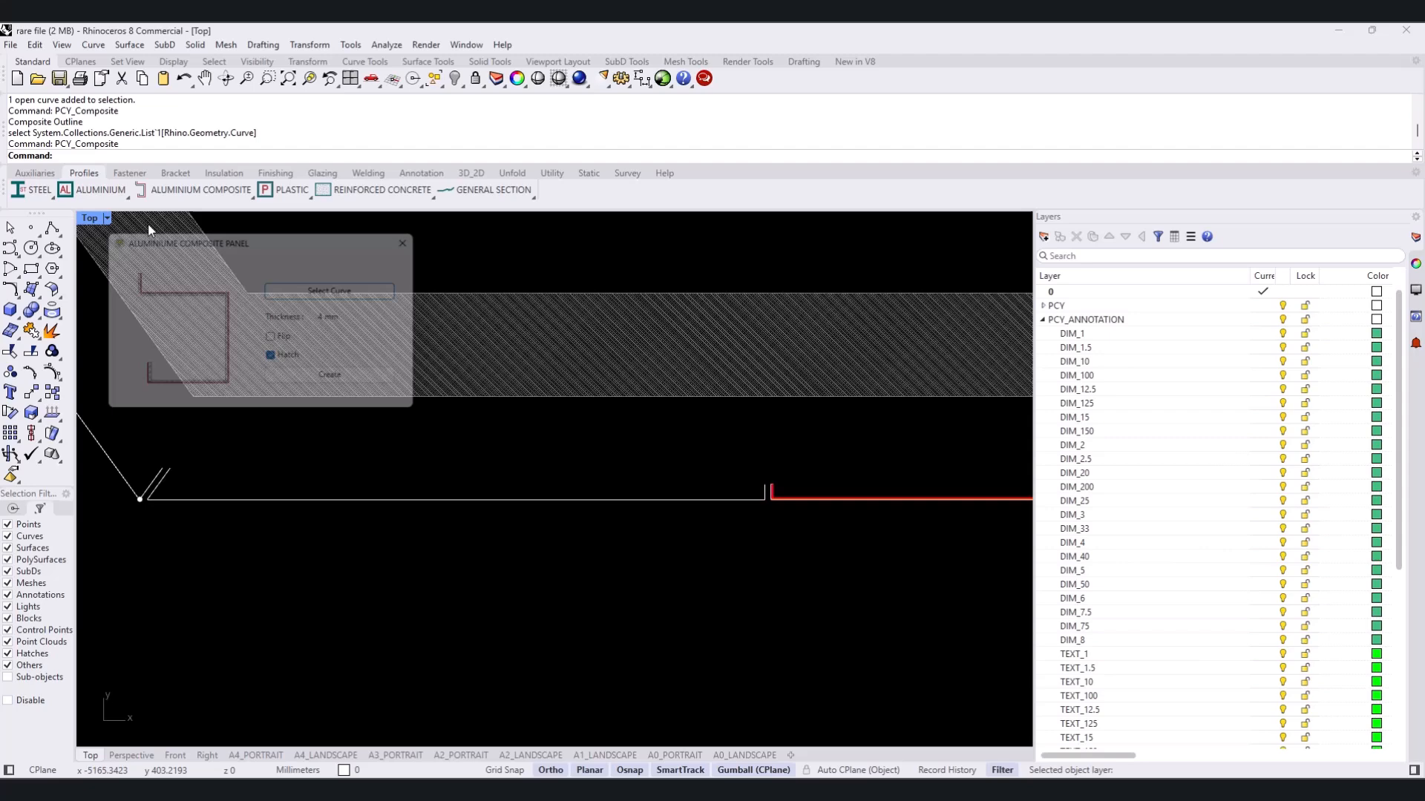
{"action": "left_click", "coordinate": [329, 290]}
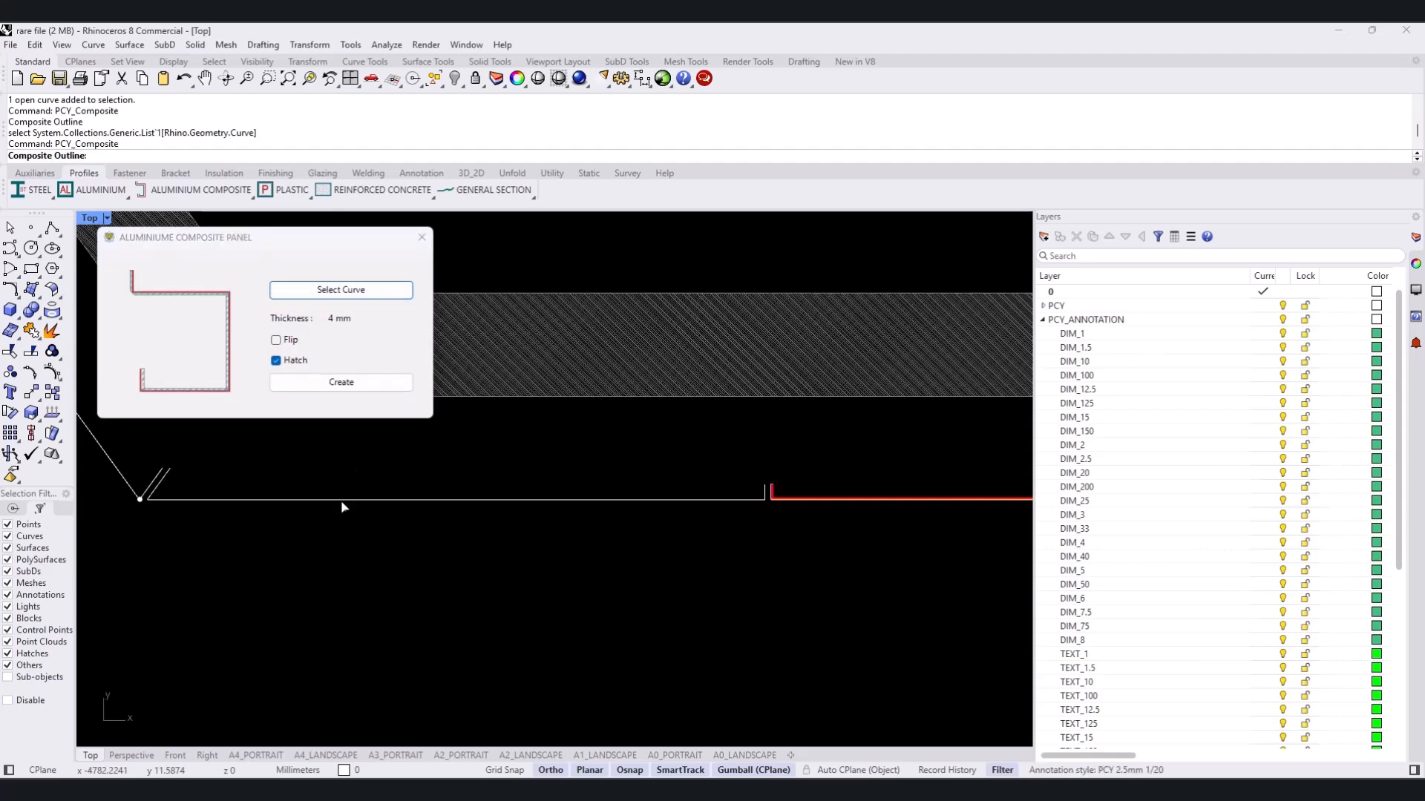
{"action": "left_click", "coordinate": [344, 499]}
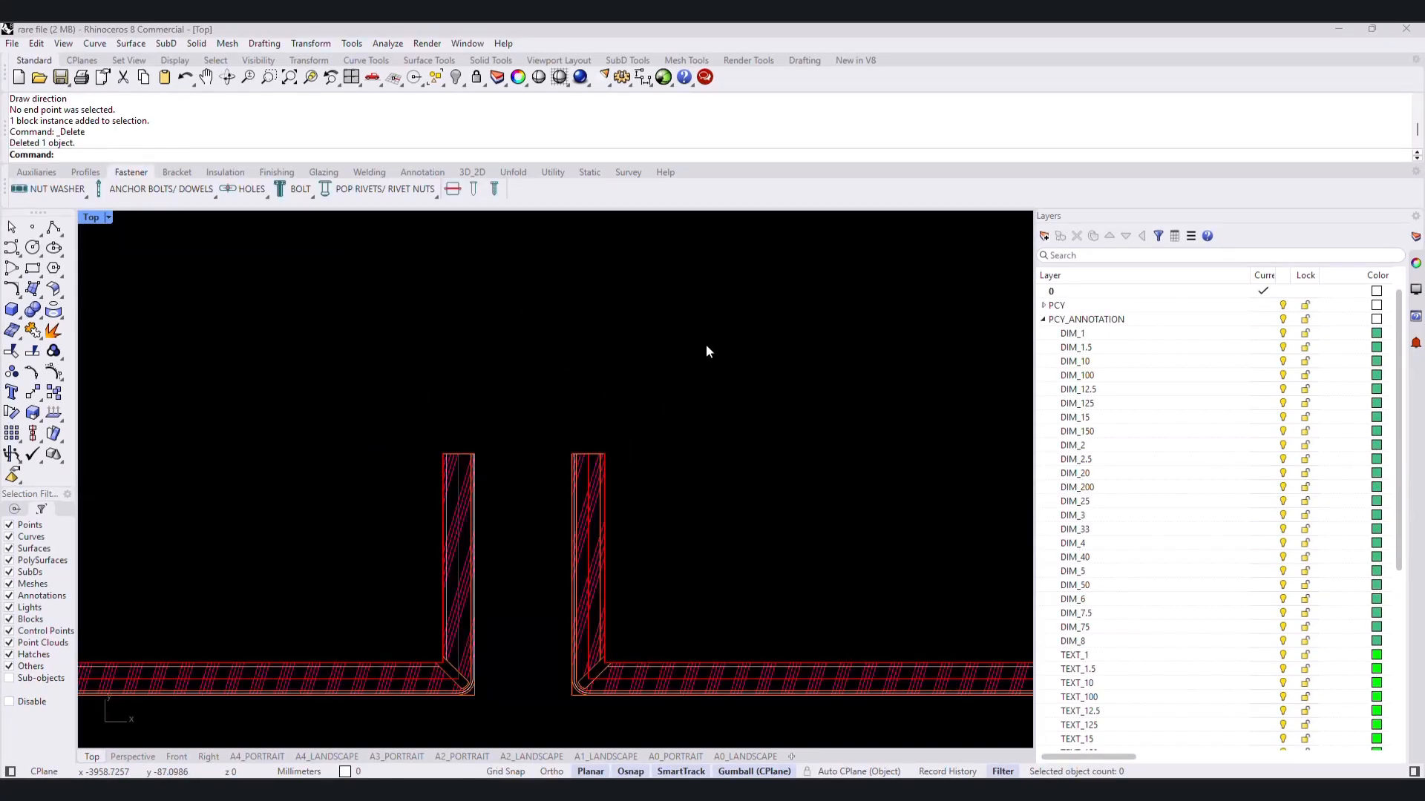
- Set up an aluminium angle profile with 25 mm horizontal and vertical lengths, 2 mm thickness, no hatch and a lower-left insertion point
{"action": "left_click", "coordinate": [86, 173]}
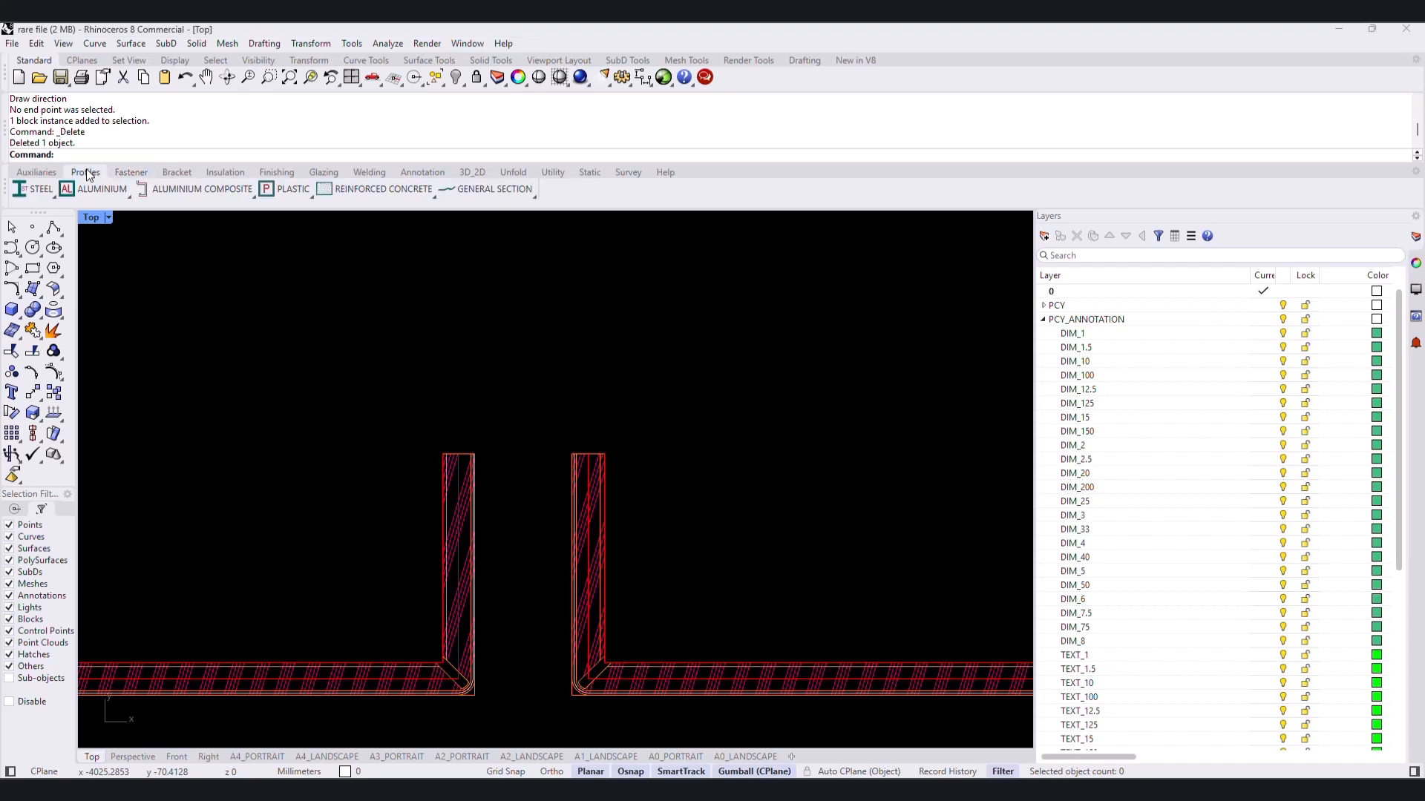
{"action": "left_click", "coordinate": [105, 189]}
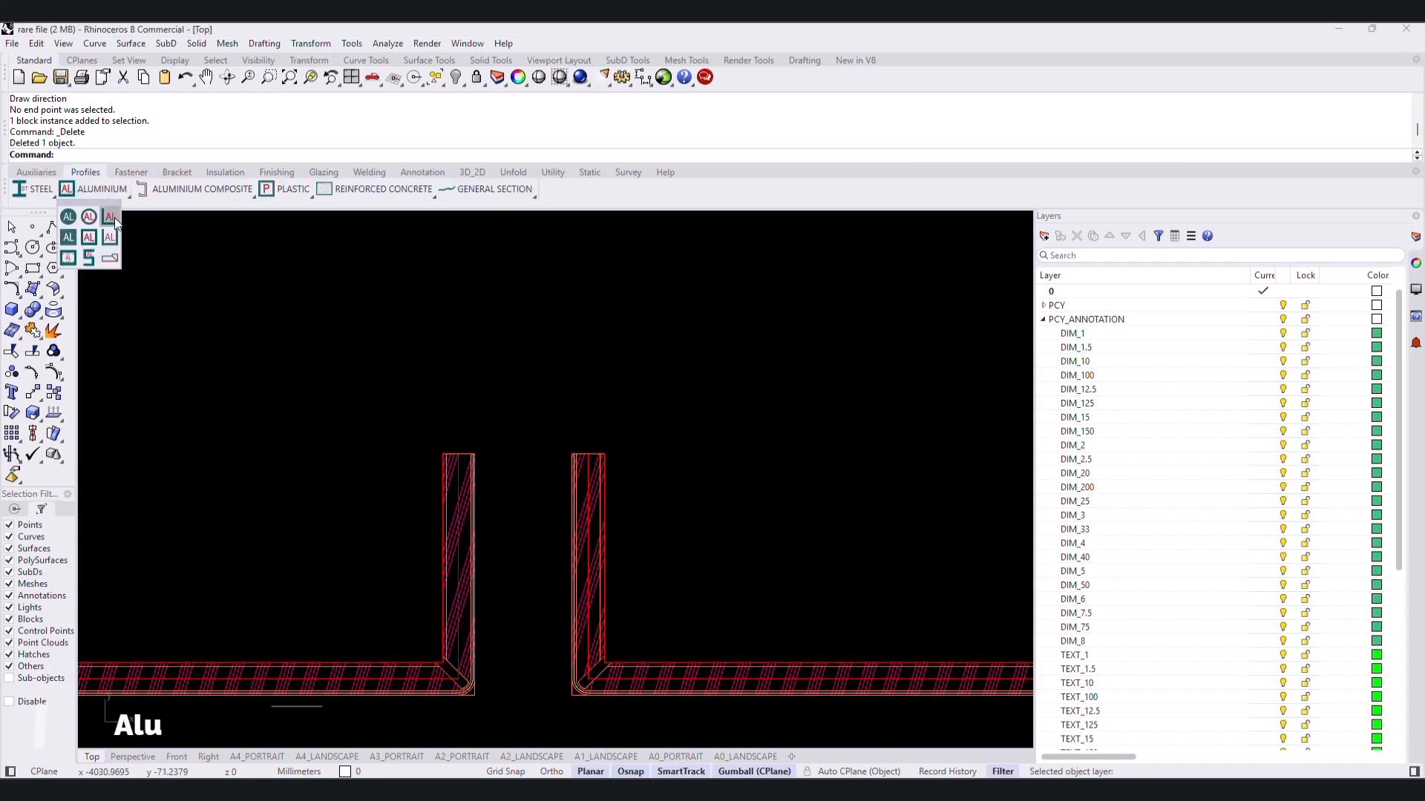
{"action": "left_click", "coordinate": [114, 216]}
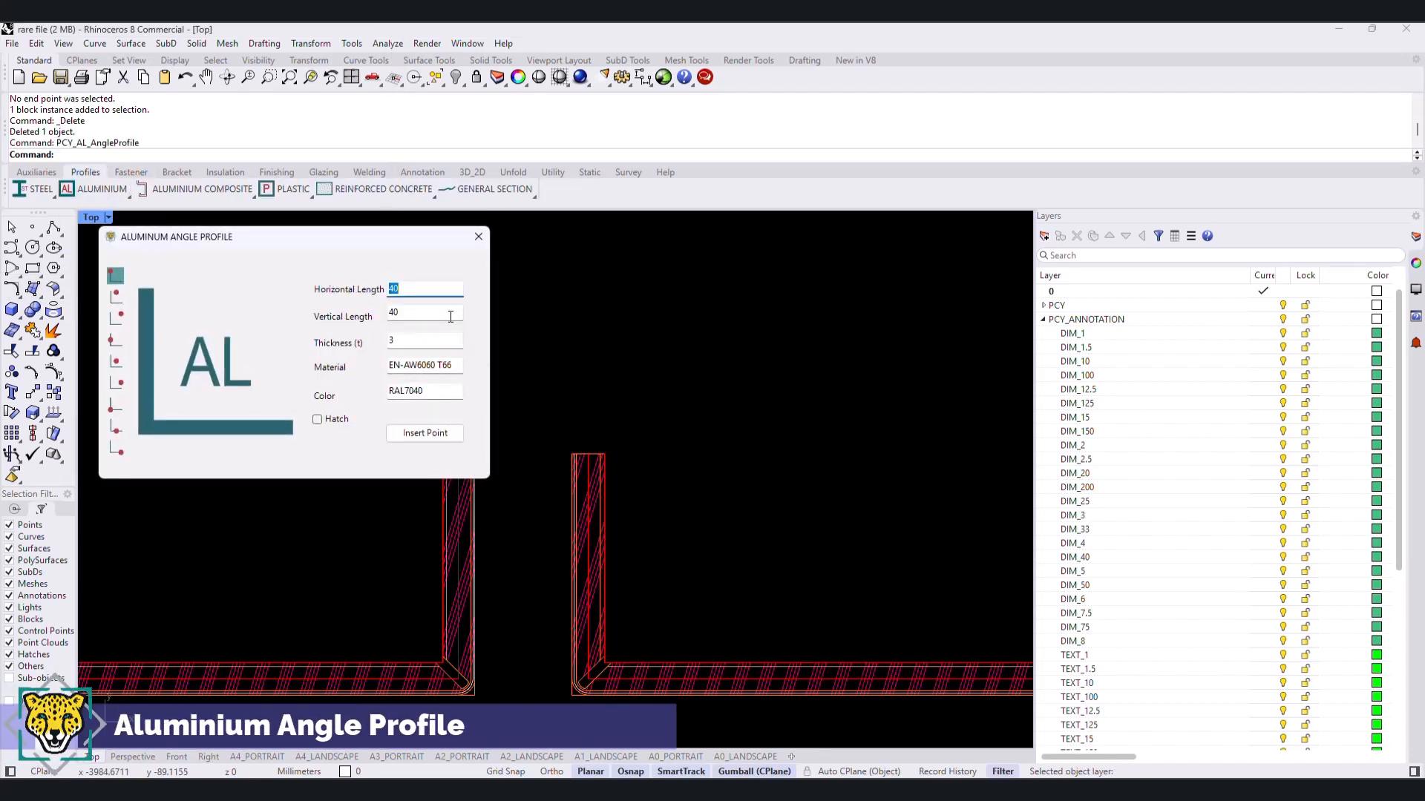
{"action": "type", "text": "25"}
{"action": "key", "text": "Tab"}
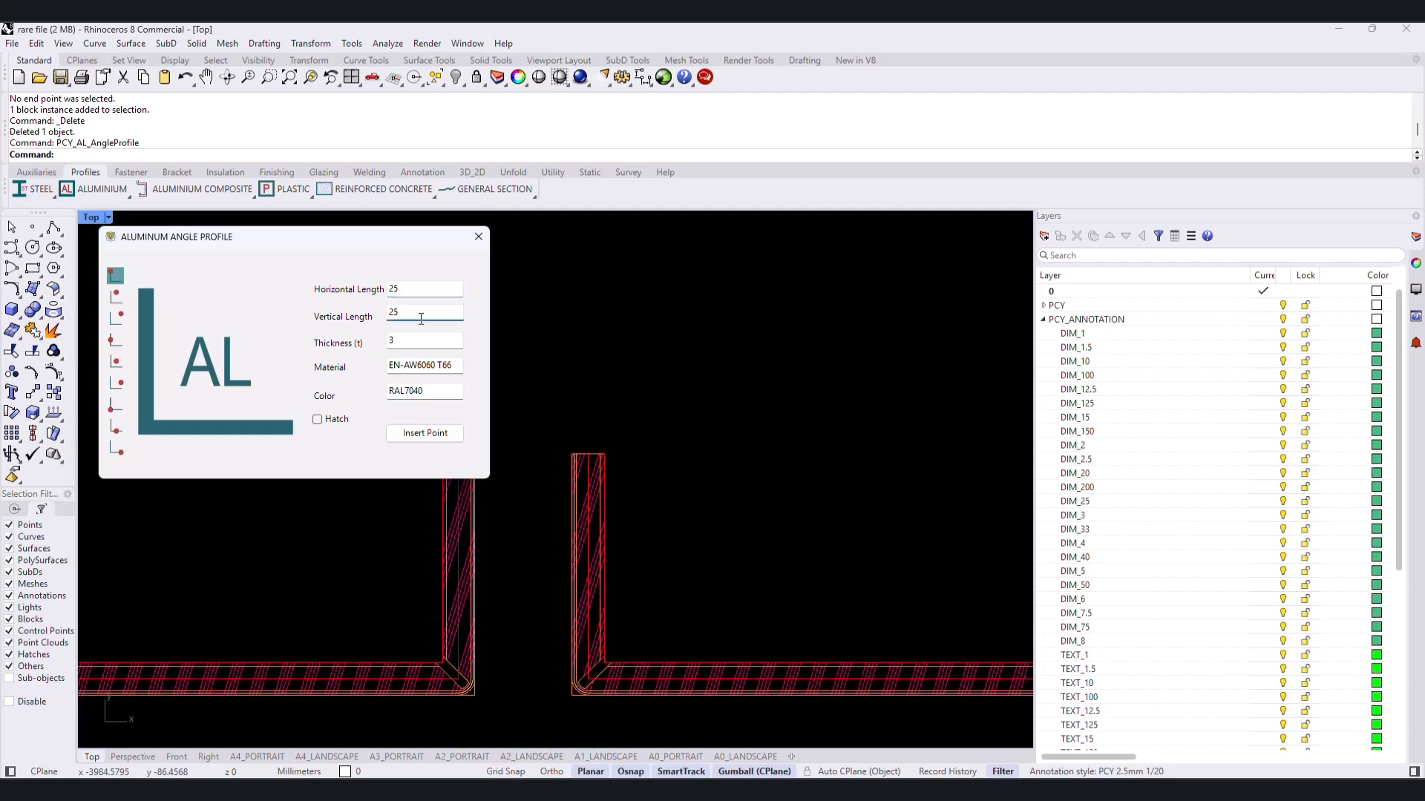
{"action": "key", "text": "Tab"}
{"action": "left_click", "coordinate": [431, 433]}
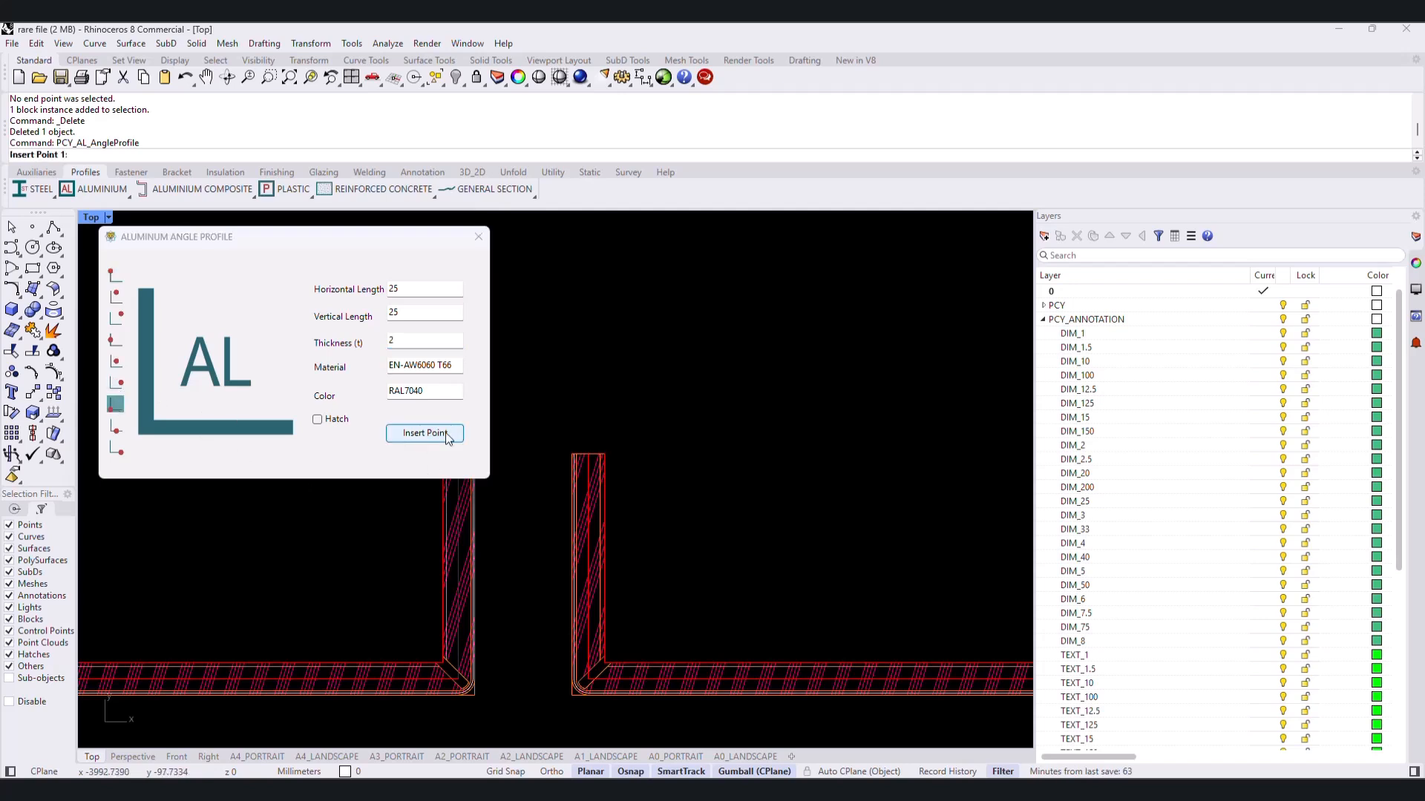
- Insert the aluminium angle at the outer top corner of the left panel return, with its direction pointing straight down
{"action": "scroll", "coordinate": [623, 549], "scroll_direction": "up", "scroll_amount": 5}
{"action": "right_click_drag", "start_coordinate": [579, 420], "coordinate": [721, 463]}
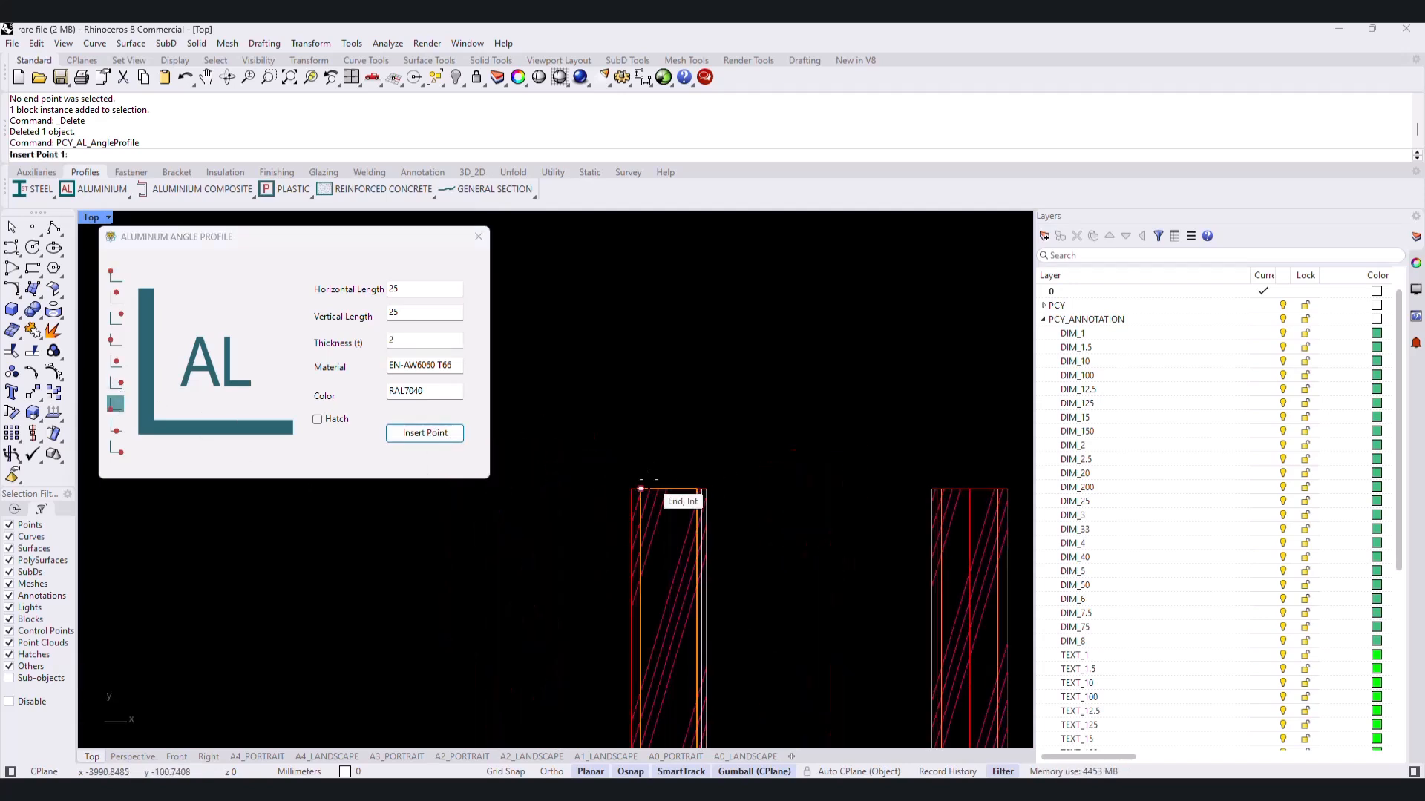
{"action": "left_click", "coordinate": [631, 488]}
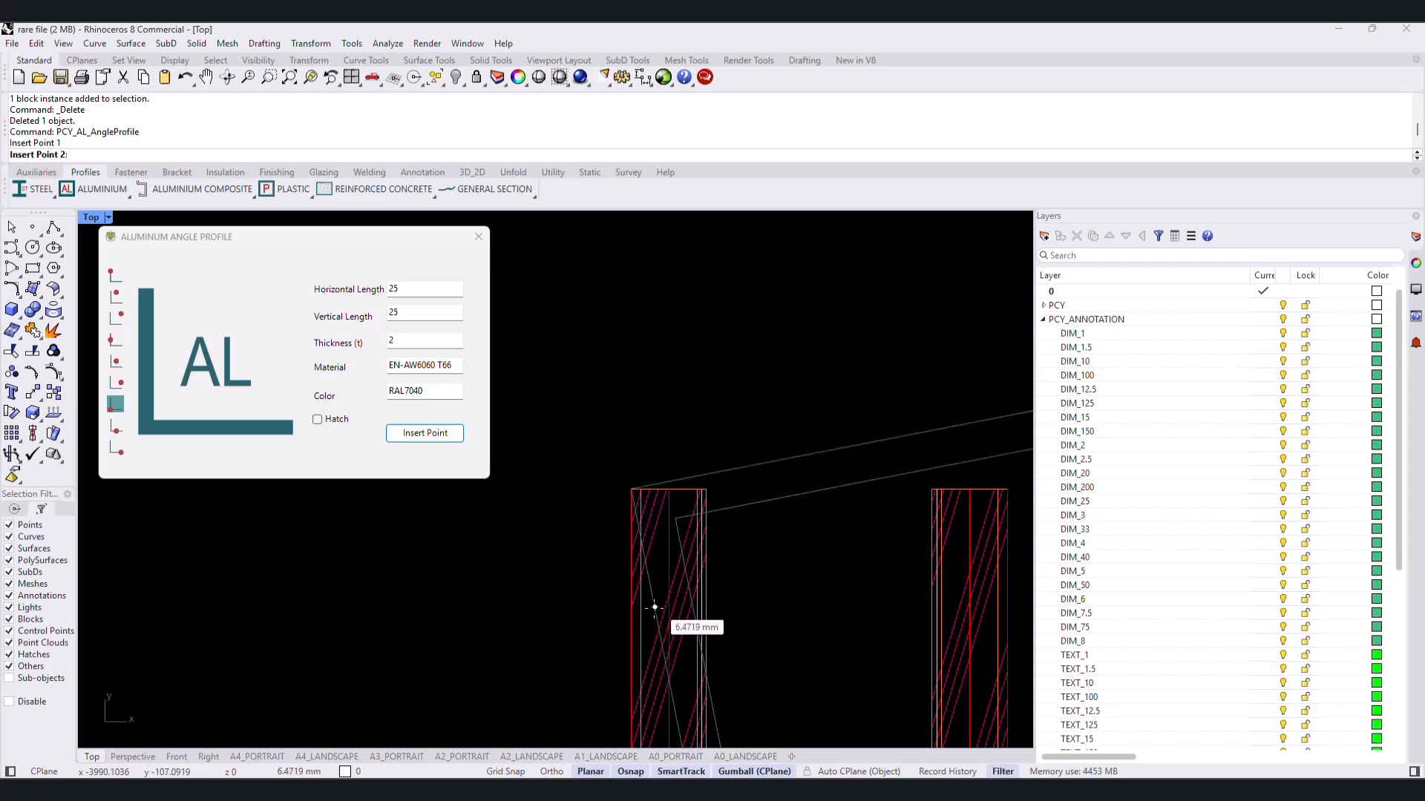
{"action": "left_click", "coordinate": [631, 653]}
- Move the aluminium angle diagonally so its inner corner sits on the outer top corner of the left panel return
{"action": "type", "text": "m"}
{"action": "key", "text": "Return"}
{"action": "left_click", "coordinate": [613, 377]}
{"action": "key", "text": "Return"}
{"action": "scroll", "coordinate": [520, 393], "scroll_direction": "up", "scroll_amount": 7}
{"action": "left_click", "coordinate": [604, 356]}
{"action": "left_click", "coordinate": [560, 309]}
{"action": "scroll", "coordinate": [591, 379], "scroll_direction": "down", "scroll_amount": 9}
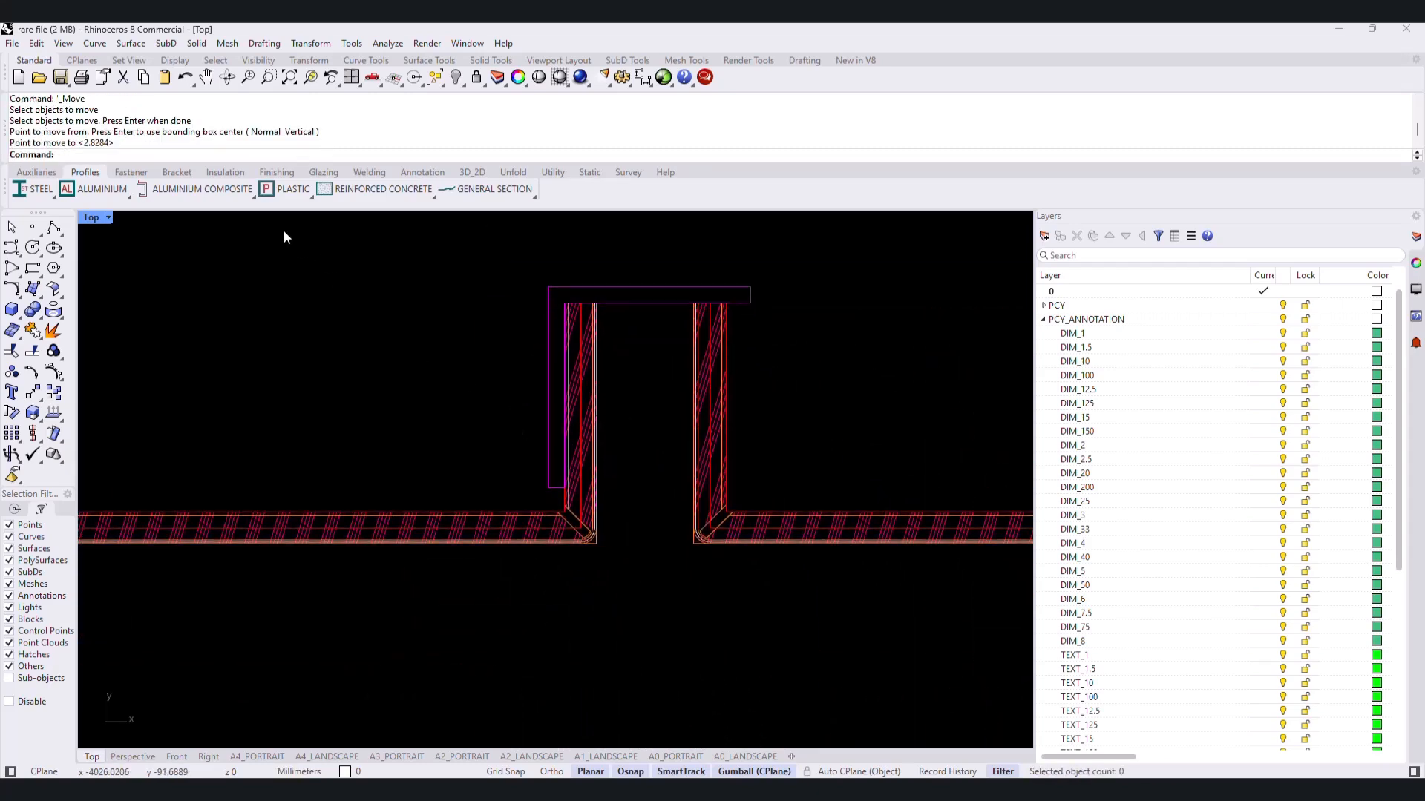
- Set up a countersunk-head, self-drilling screw with dimension DIN75040H_3.5x19
{"action": "left_click", "coordinate": [130, 172]}
{"action": "left_click", "coordinate": [494, 189]}
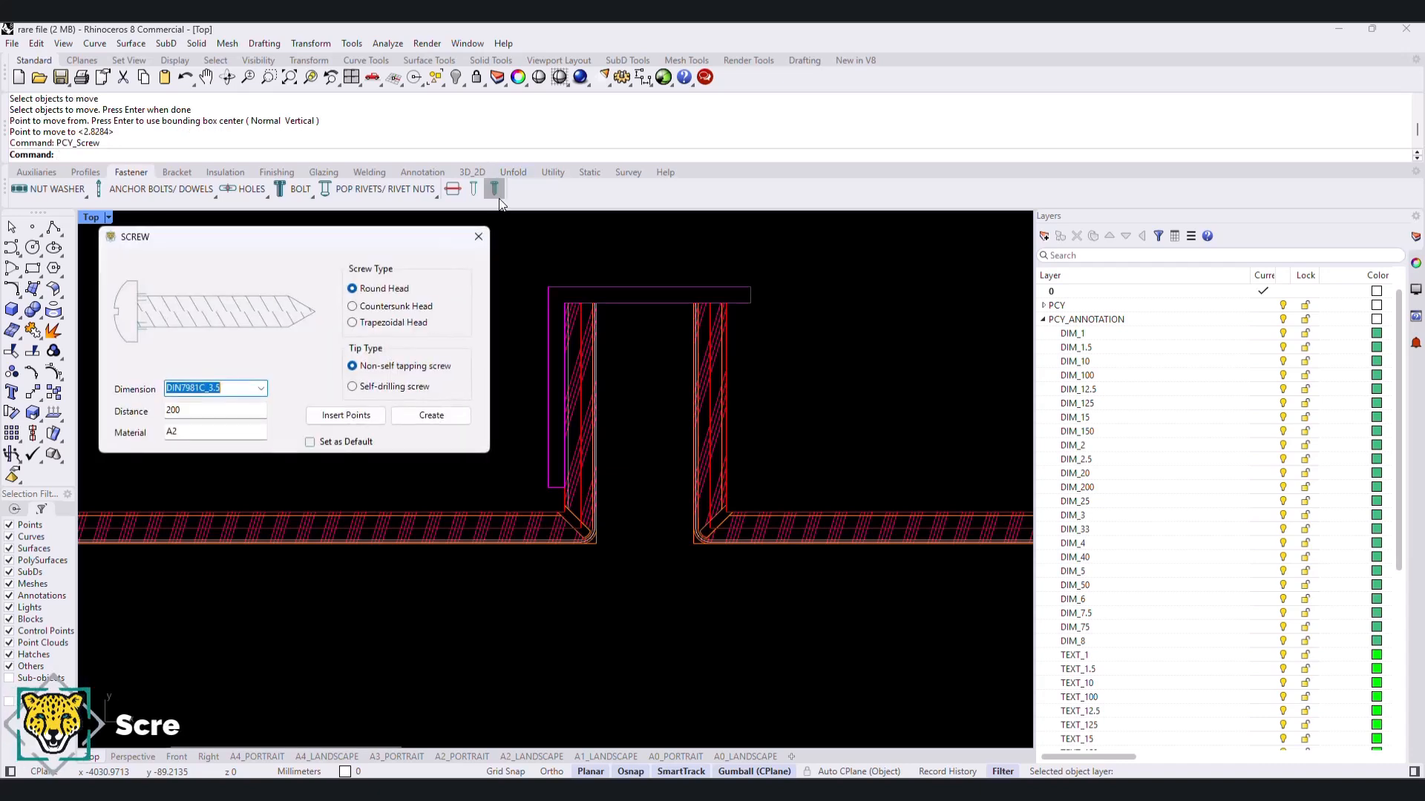
{"action": "left_click", "coordinate": [373, 312]}
{"action": "left_click", "coordinate": [370, 387]}
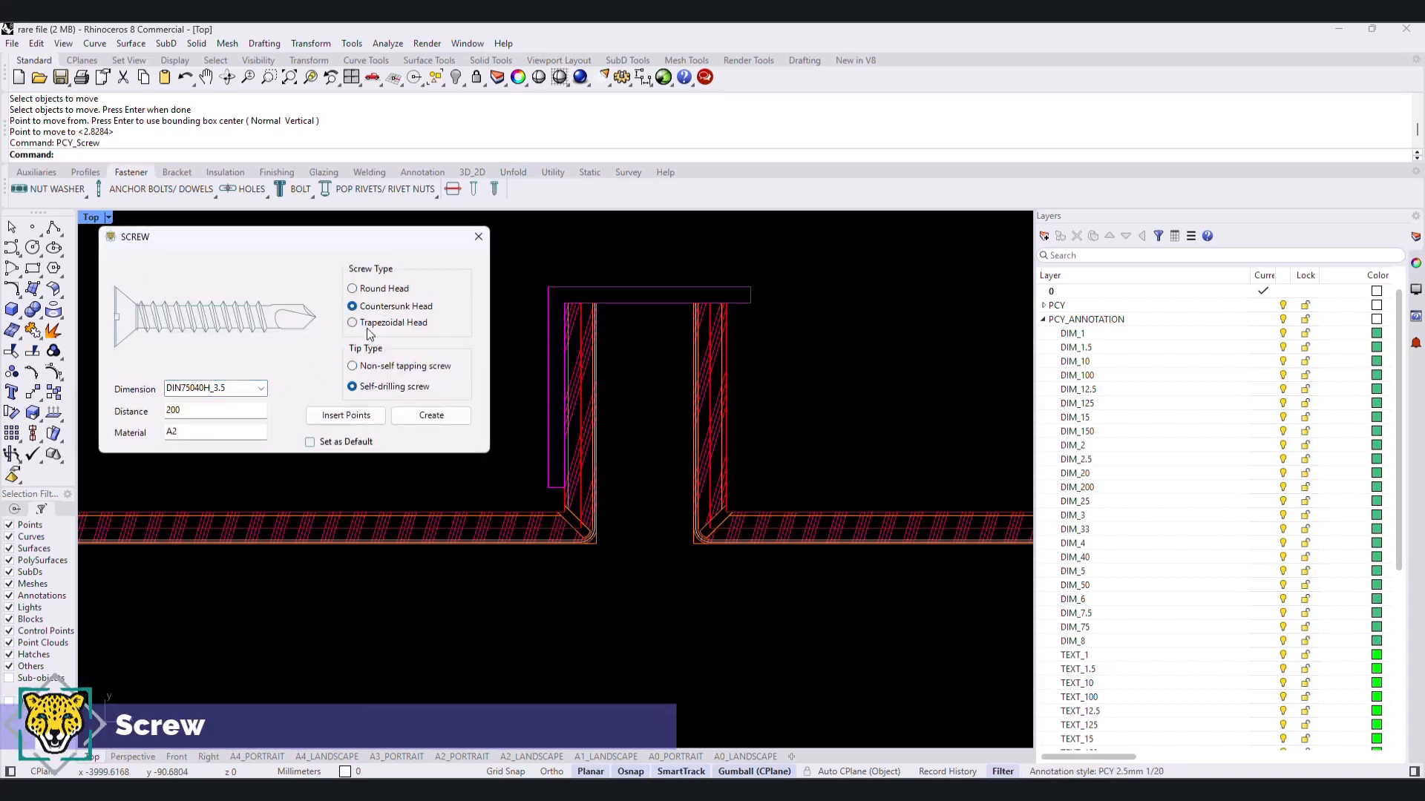
{"action": "left_click", "coordinate": [366, 324]}
{"action": "left_click", "coordinate": [365, 306]}
{"action": "left_click", "coordinate": [261, 389]}
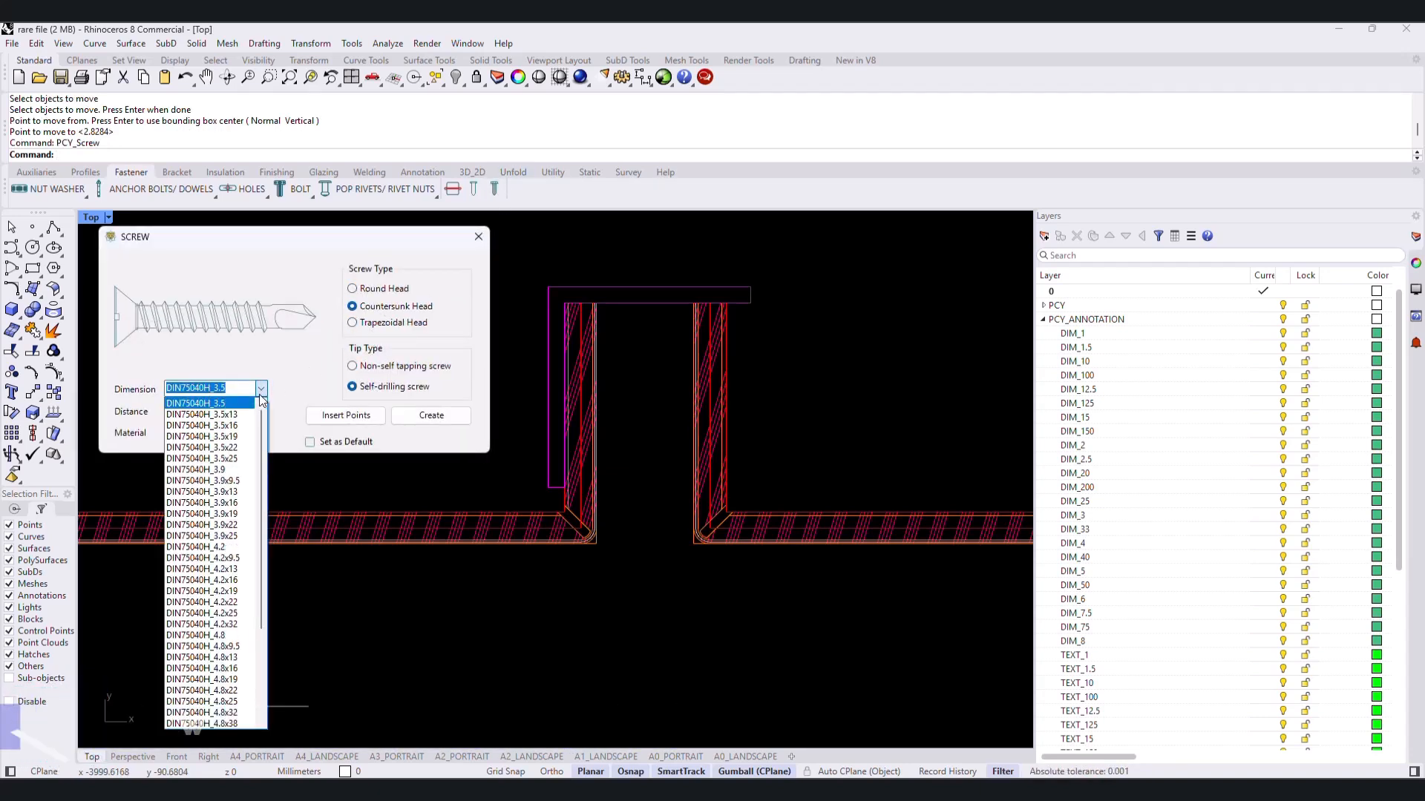
{"action": "left_click", "coordinate": [208, 402]}
{"action": "left_click", "coordinate": [345, 416]}
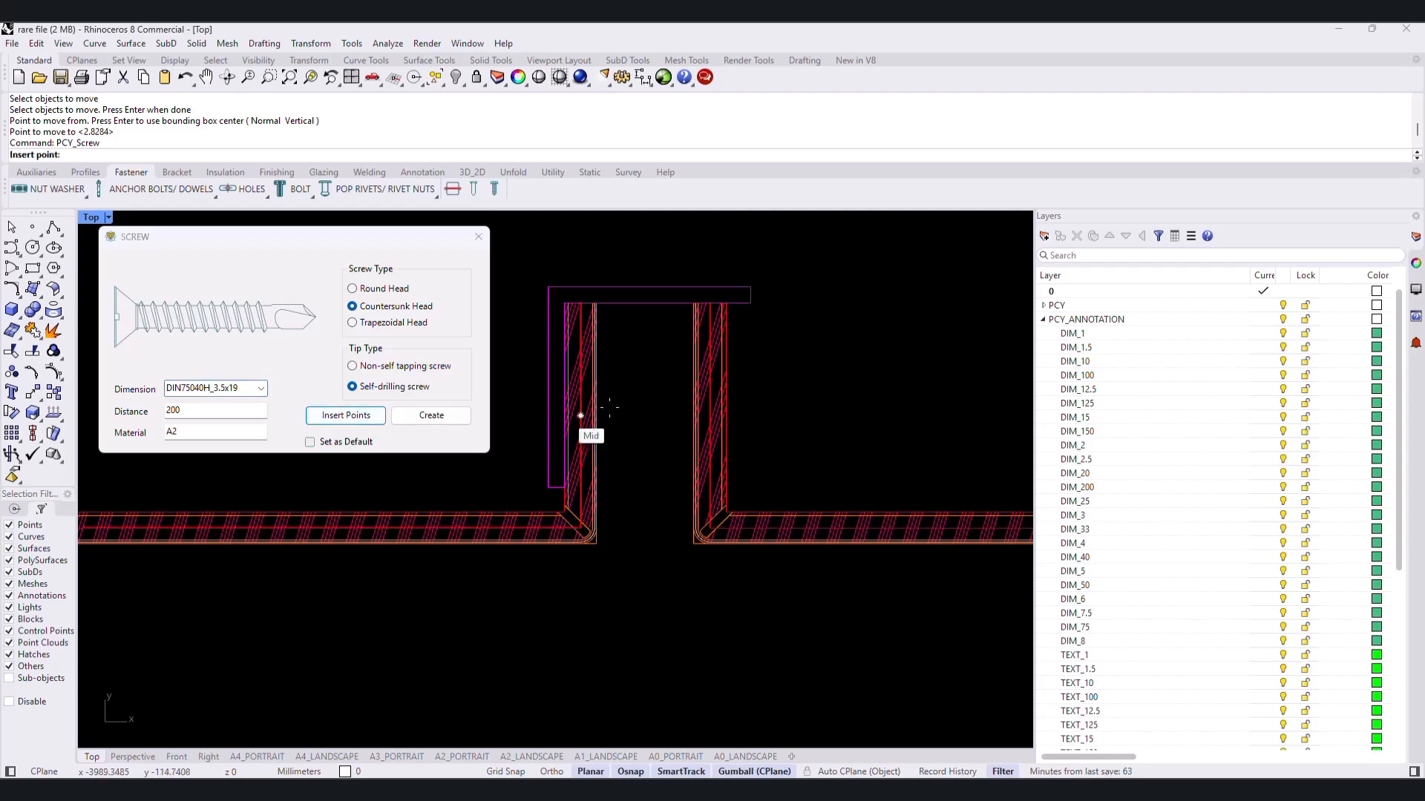
- Place the screw horizontally through the left panel return and angle, with its head on the joint face, and create it
{"action": "scroll", "coordinate": [608, 394], "scroll_direction": "up", "scroll_amount": 3}
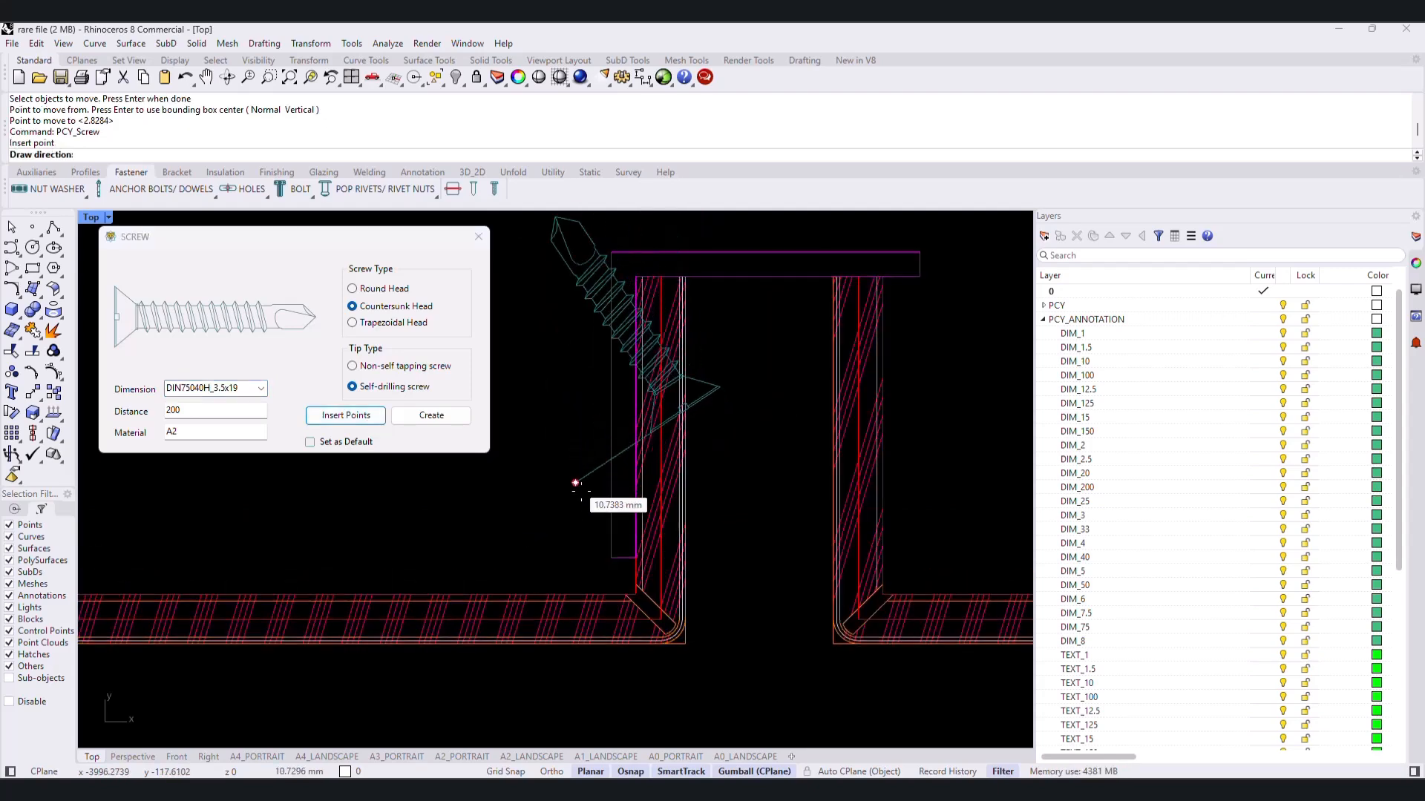
{"action": "left_click", "coordinate": [685, 644]}
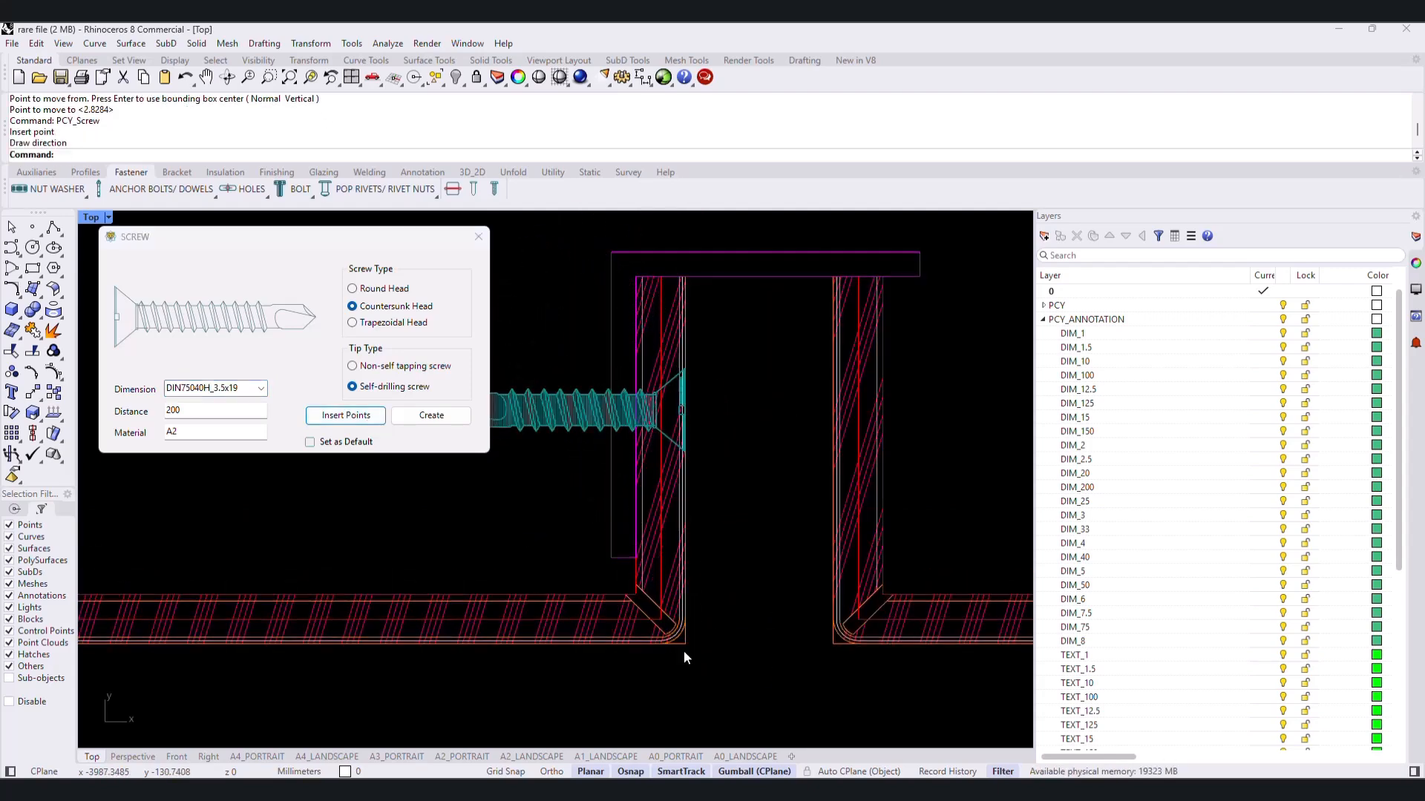
{"action": "scroll", "coordinate": [683, 657], "scroll_direction": "down", "scroll_amount": 3}
{"action": "left_click", "coordinate": [431, 416]}
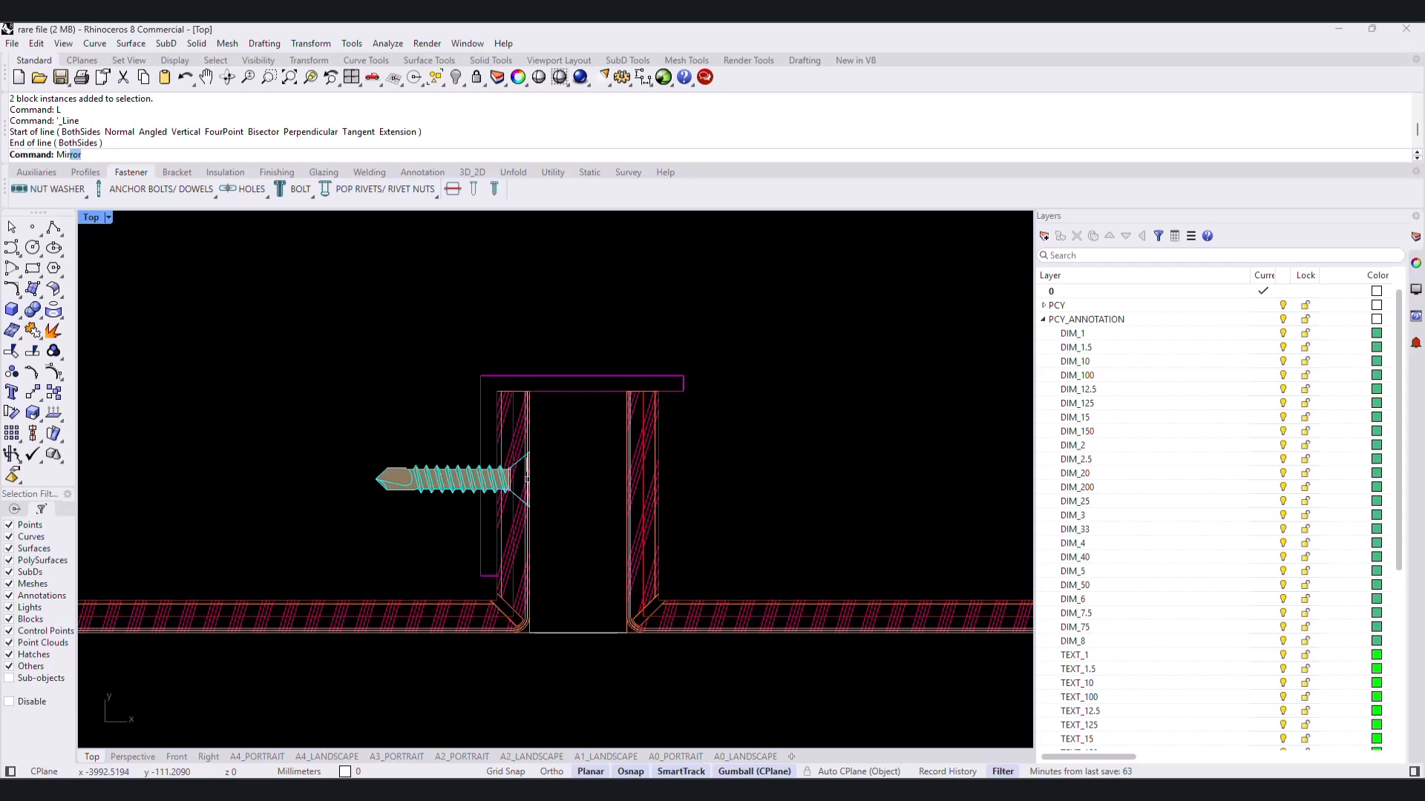
- Mirror the angle and screw to the right panel return about a vertical axis through the joint's midpoint, keeping the originals
{"action": "key", "text": "Return"}
{"action": "left_click", "coordinate": [484, 461]}
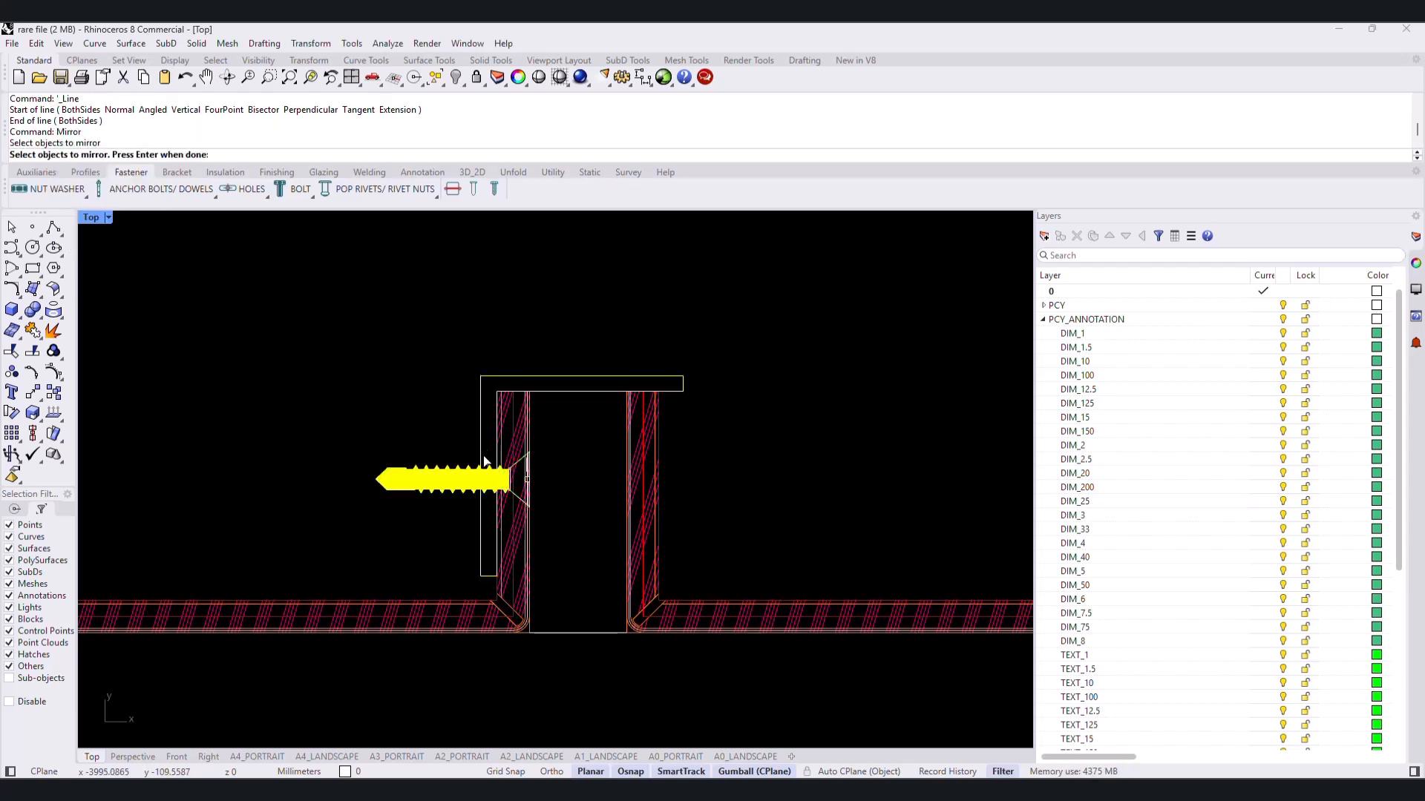
{"action": "key", "text": "Return"}
{"action": "left_click", "coordinate": [578, 632]}
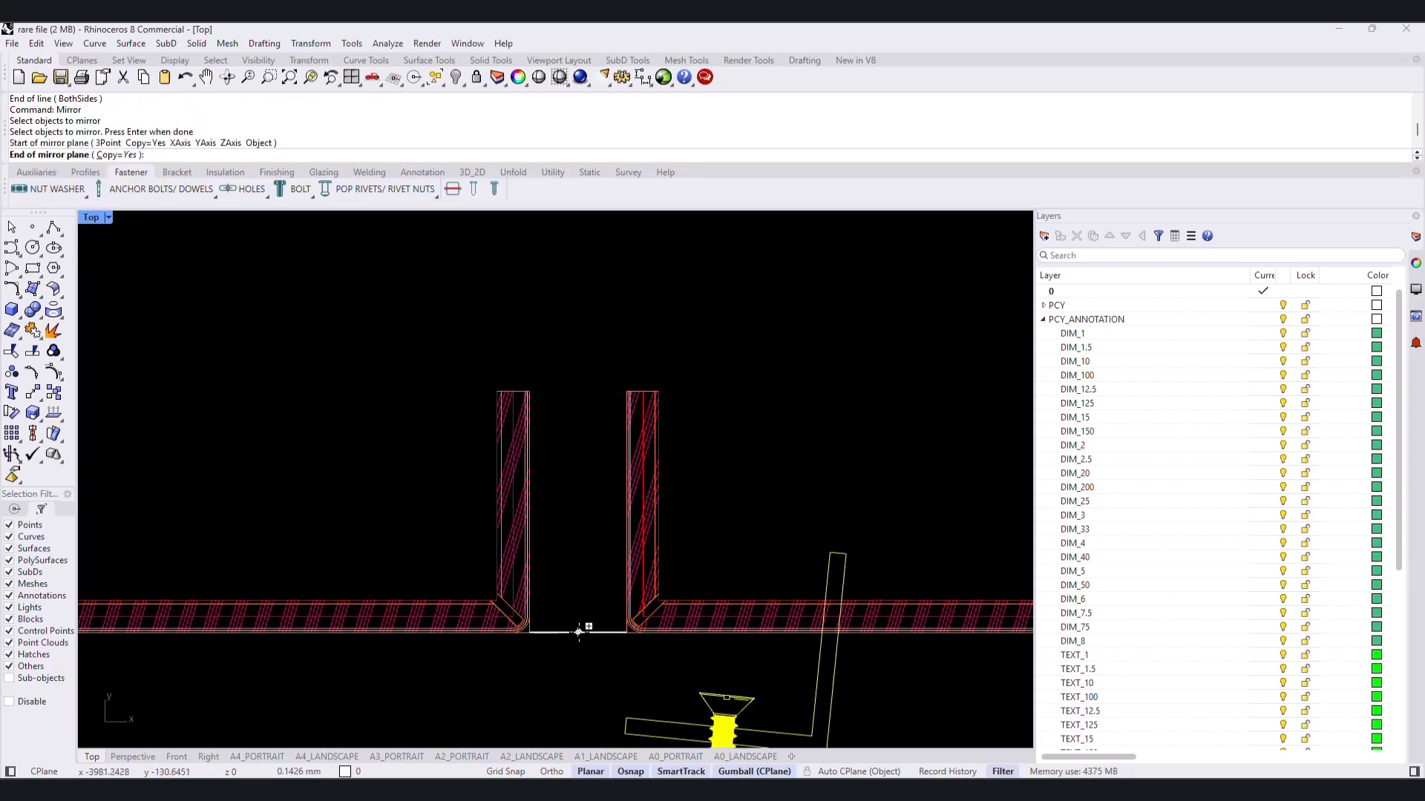
{"action": "left_click", "coordinate": [577, 446]}
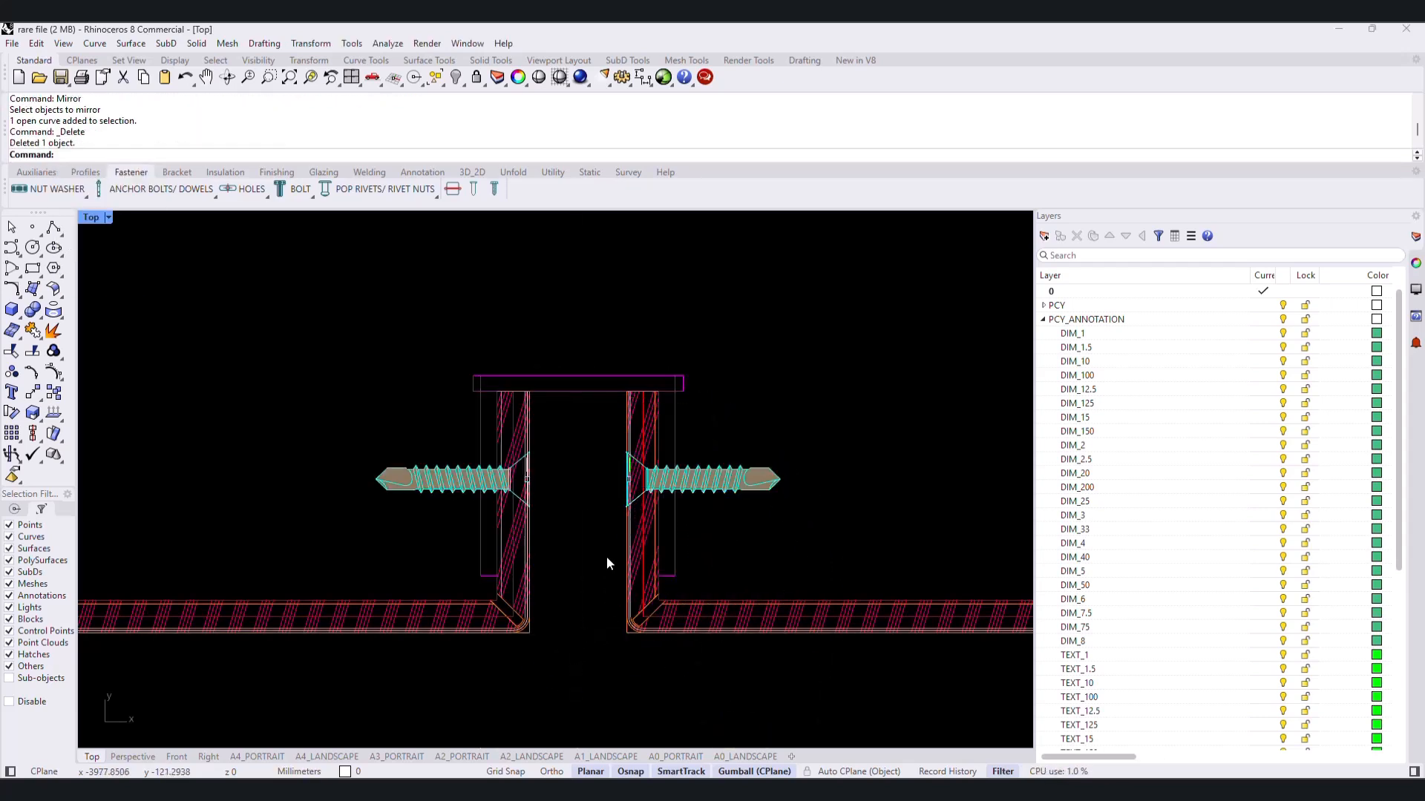
{"action": "scroll", "coordinate": [607, 556], "scroll_direction": "up", "scroll_amount": 4}
{"action": "mouse_move", "coordinate": [607, 556]}
{"action": "right_mouse_down"}
{"action": "mouse_move", "coordinate": [607, 528]}
{"action": "mouse_move", "coordinate": [613, 584]}
{"action": "right_mouse_up"}
{"action": "scroll", "coordinate": [608, 518], "scroll_direction": "up", "scroll_amount": 2}
- Set up a Joint Silicone + PE Filler with 5 mm silicone thickness and 10 mm PE filler thickness
{"action": "left_click", "coordinate": [225, 172]}
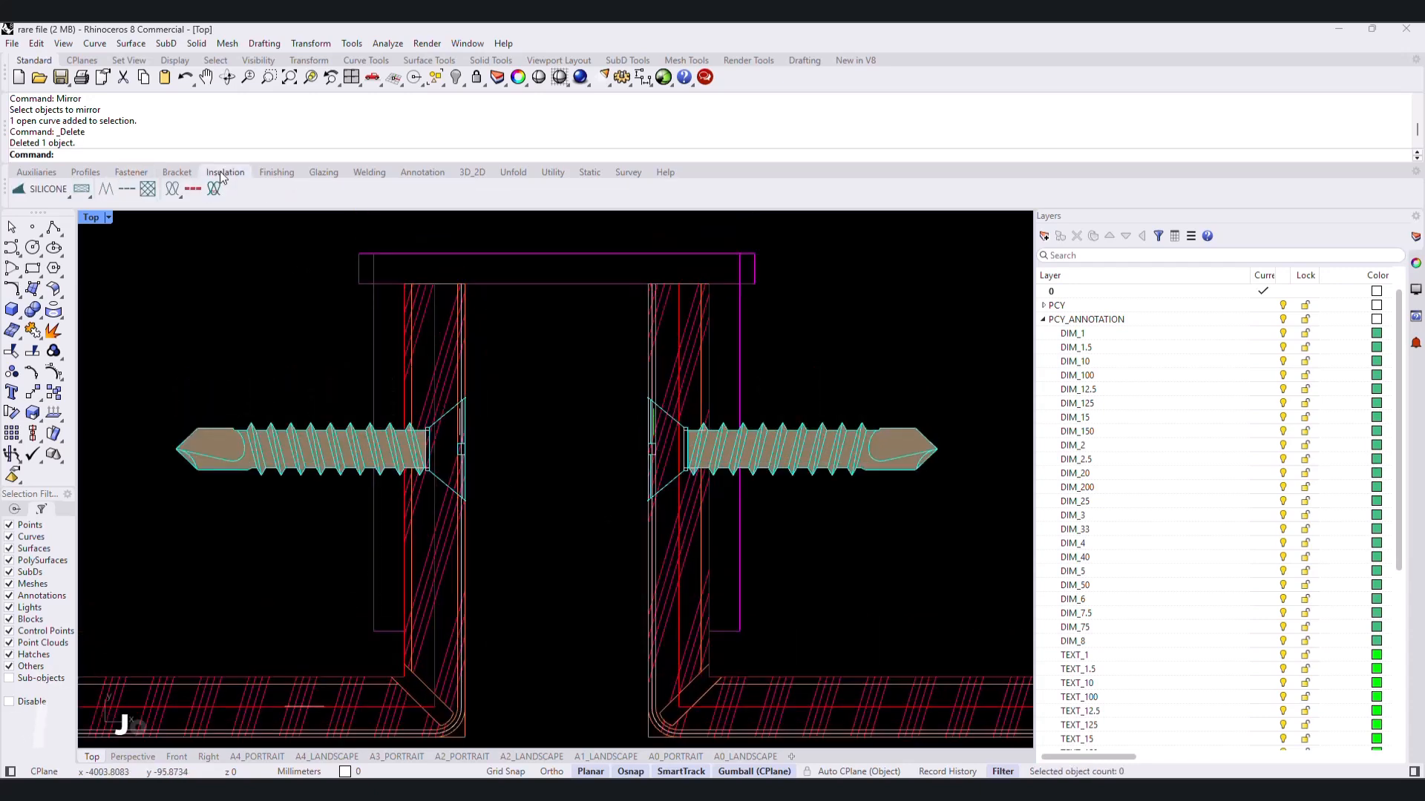
{"action": "left_click", "coordinate": [51, 190]}
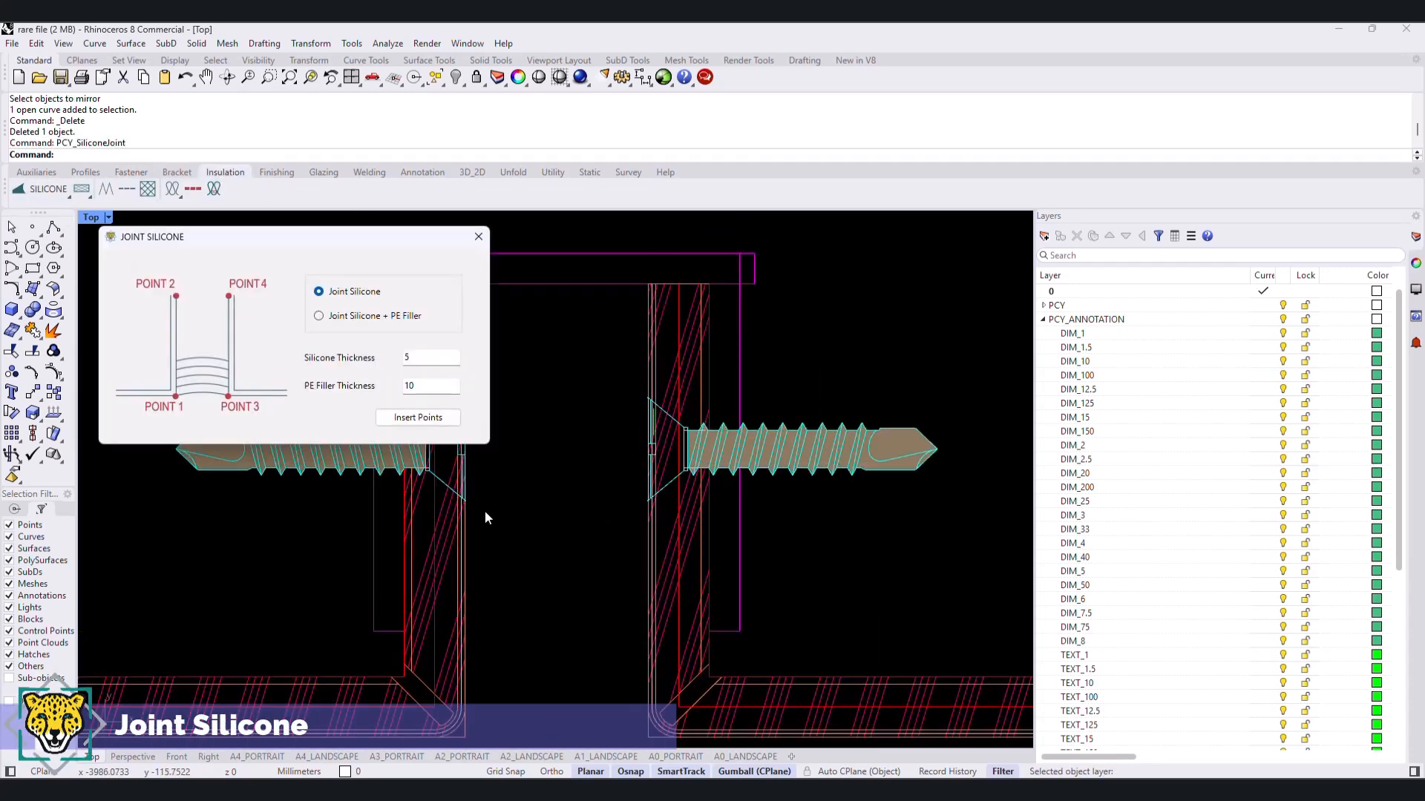
{"action": "left_click", "coordinate": [373, 317]}
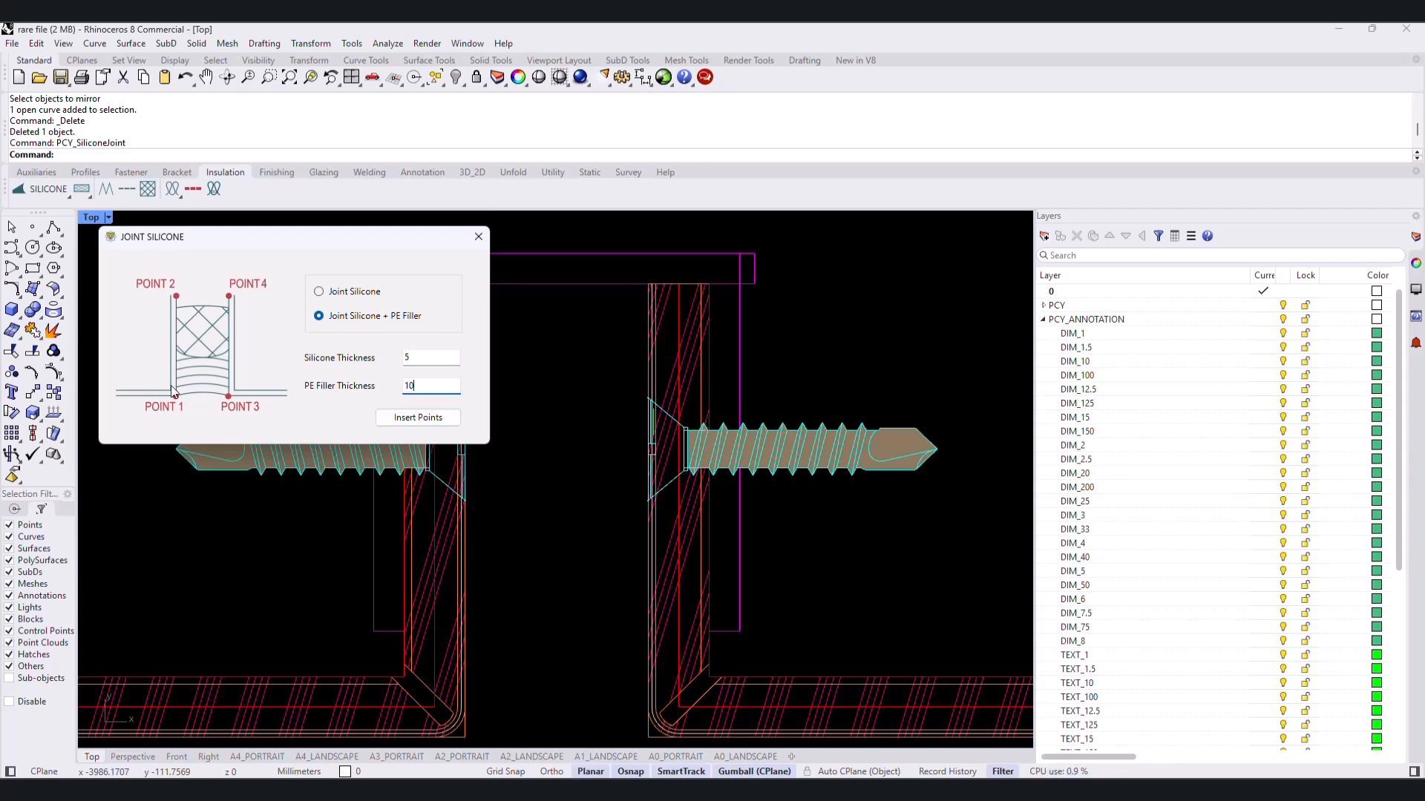
{"action": "left_click", "coordinate": [418, 418]}
- Fill the joint with the silicone and PE filler, defining its sides from the outer corners up along both panel returns
{"action": "right_click_drag", "start_coordinate": [578, 494], "coordinate": [714, 428]}
{"action": "left_click", "coordinate": [600, 671]}
{"action": "left_click", "coordinate": [600, 356]}
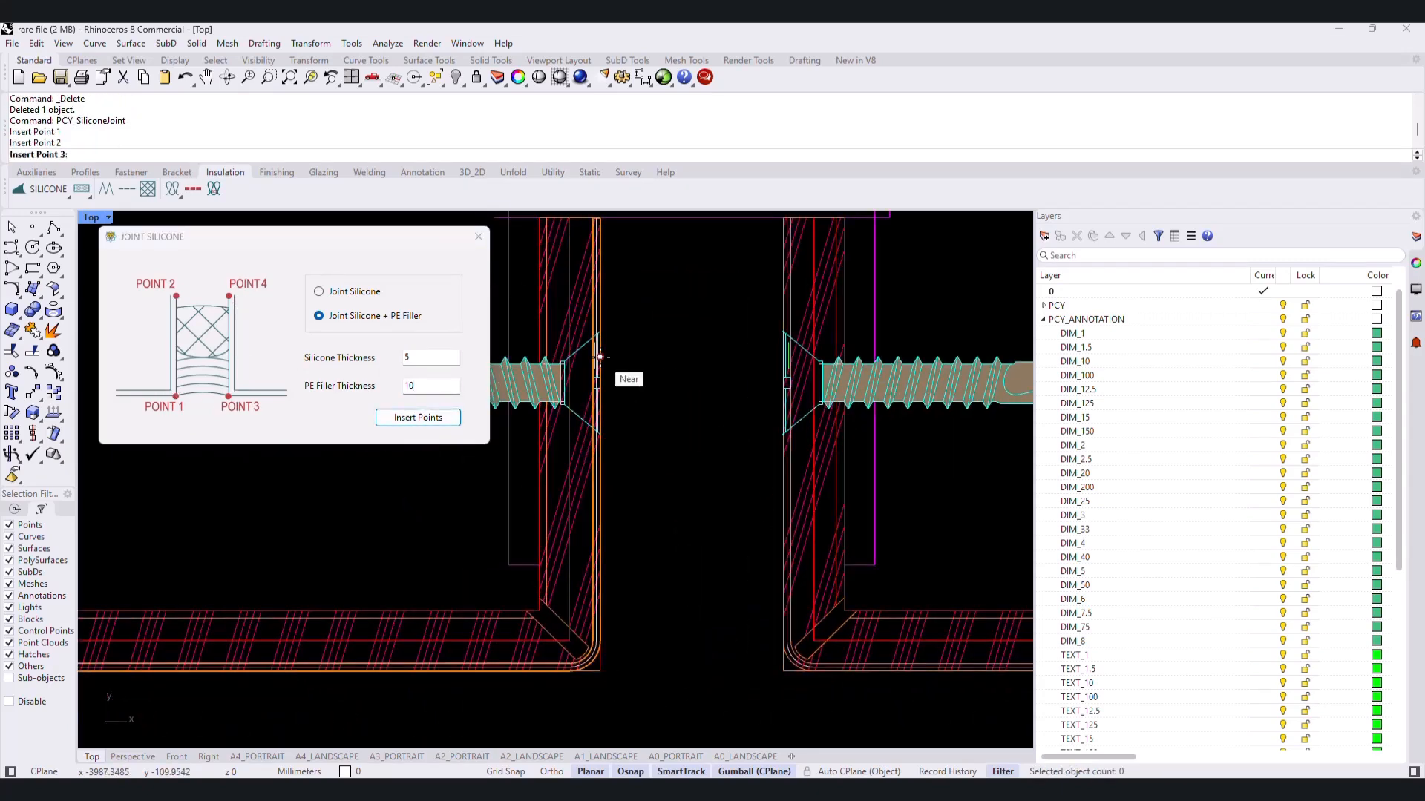
{"action": "left_click", "coordinate": [783, 671]}
{"action": "left_click", "coordinate": [783, 356]}
{"action": "scroll", "coordinate": [715, 524], "scroll_direction": "down", "scroll_amount": 5}
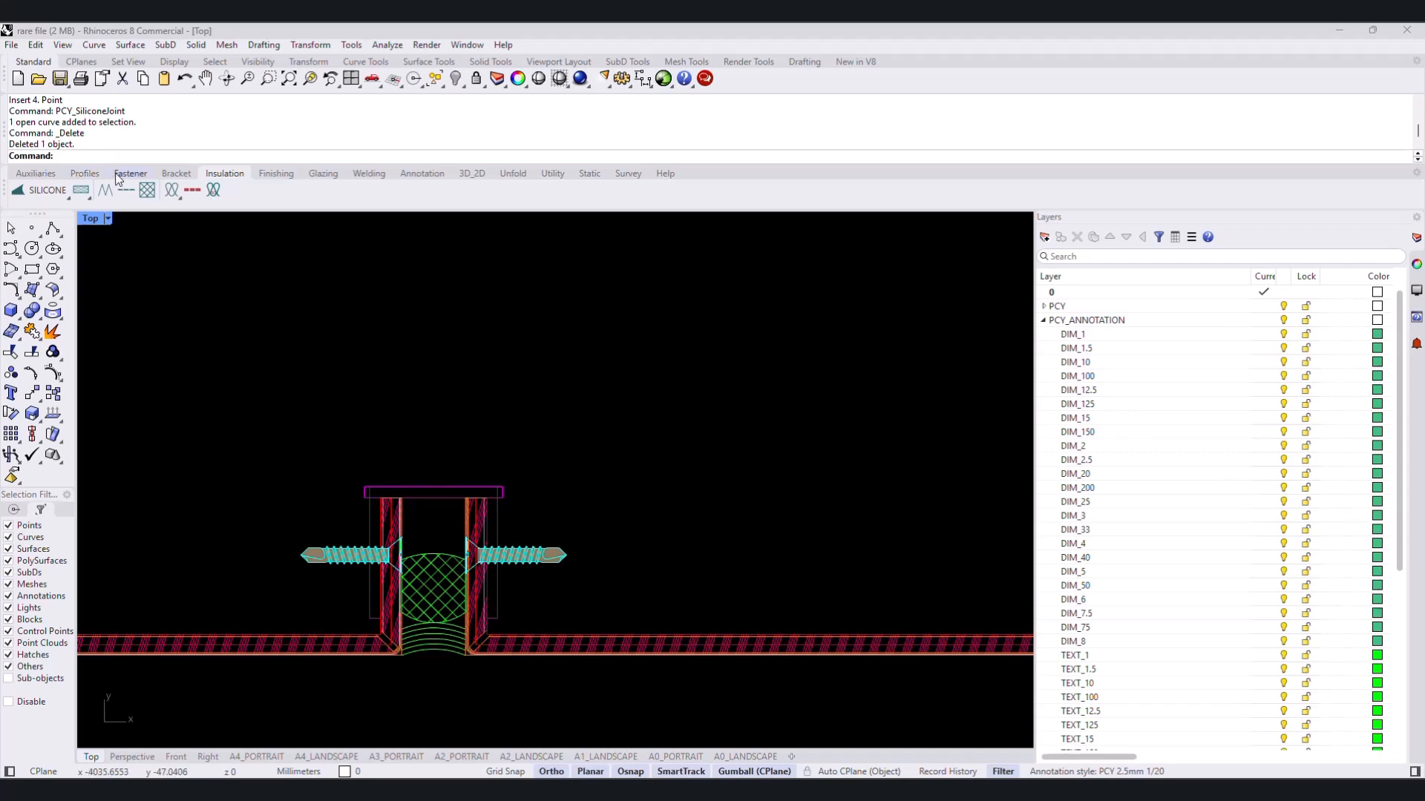
- Insert a hatched 40 x 40 x 3 mm steel rectangular hollow section by its bottom centre at the midpoint of the PE filler's top arc
{"action": "left_click", "coordinate": [92, 175]}
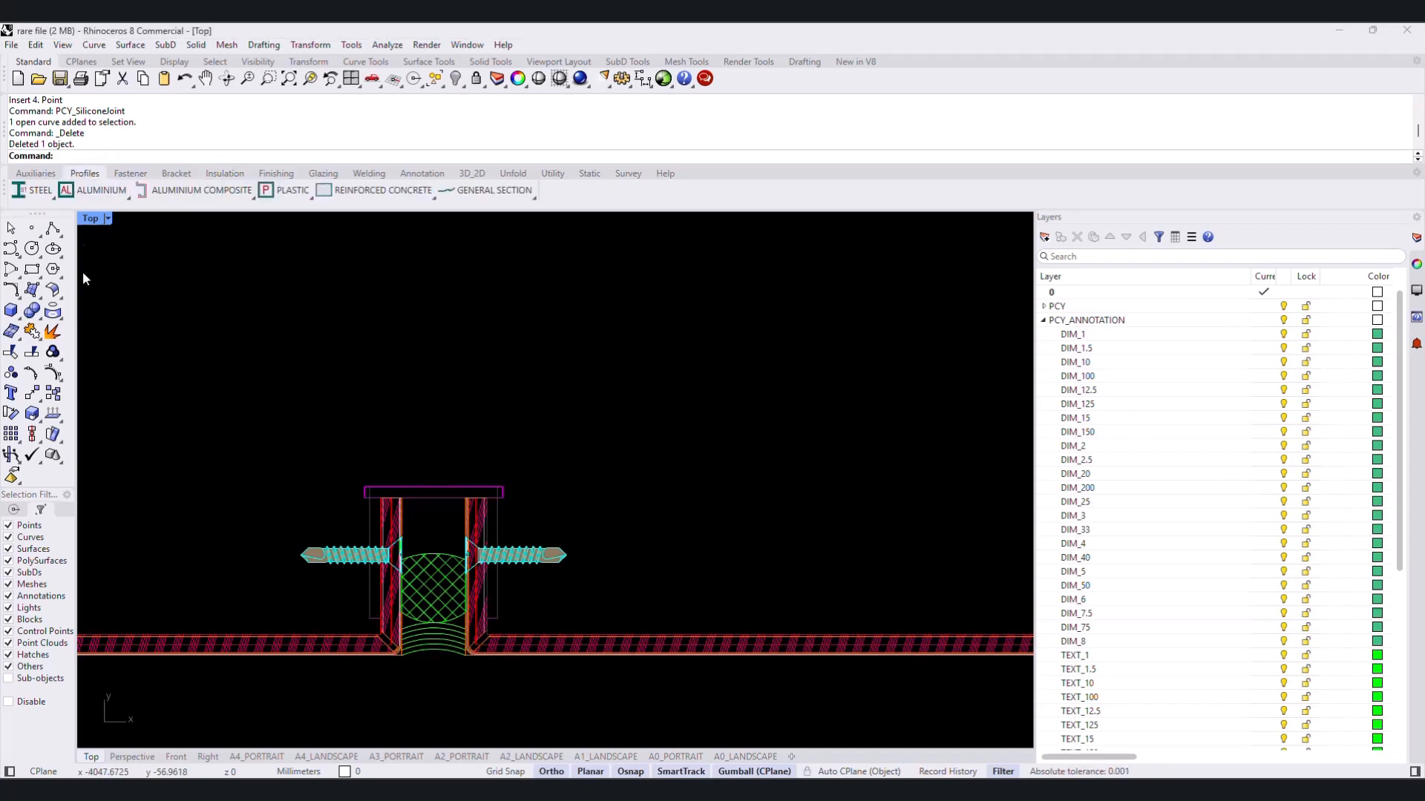
{"action": "left_click", "coordinate": [34, 190]}
{"action": "left_click", "coordinate": [78, 221]}
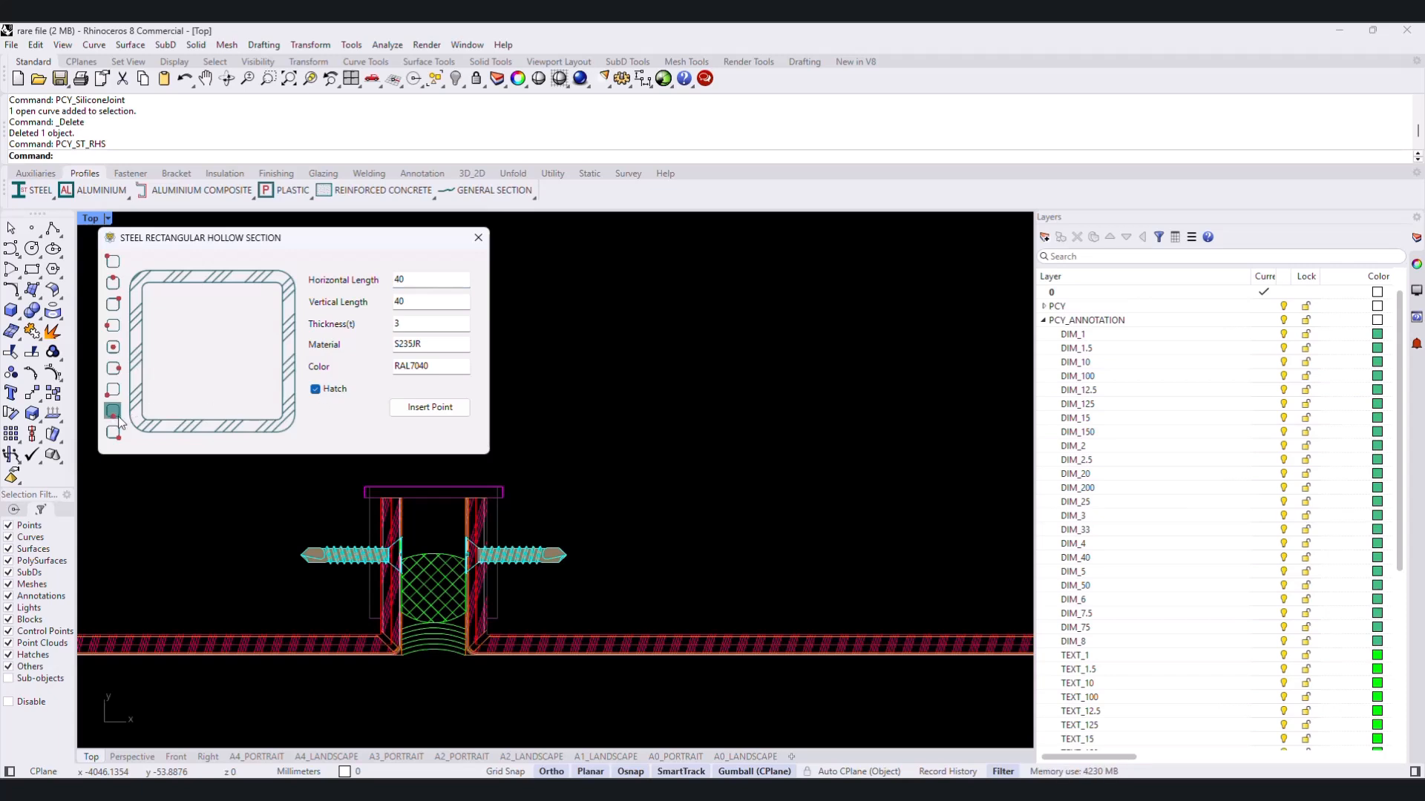
{"action": "left_click", "coordinate": [430, 407]}
{"action": "scroll", "coordinate": [541, 454], "scroll_direction": "up", "scroll_amount": 5}
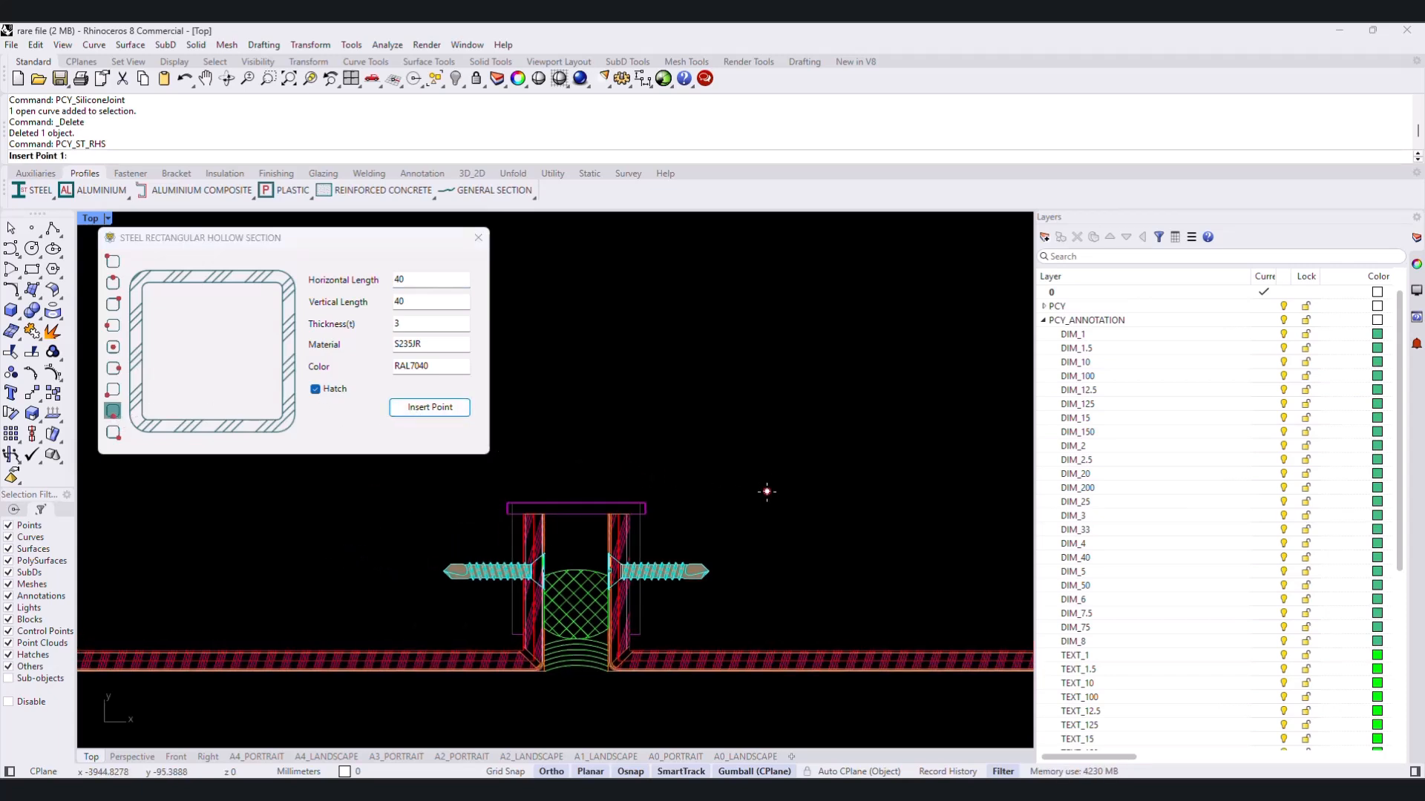
{"action": "left_click", "coordinate": [564, 576]}
{"action": "left_click", "coordinate": [608, 511]}
- Move the steel hollow section straight up so its bottom centre rests on the top face of the aluminium angles
{"action": "type", "text": "m"}
{"action": "key", "text": "Return"}
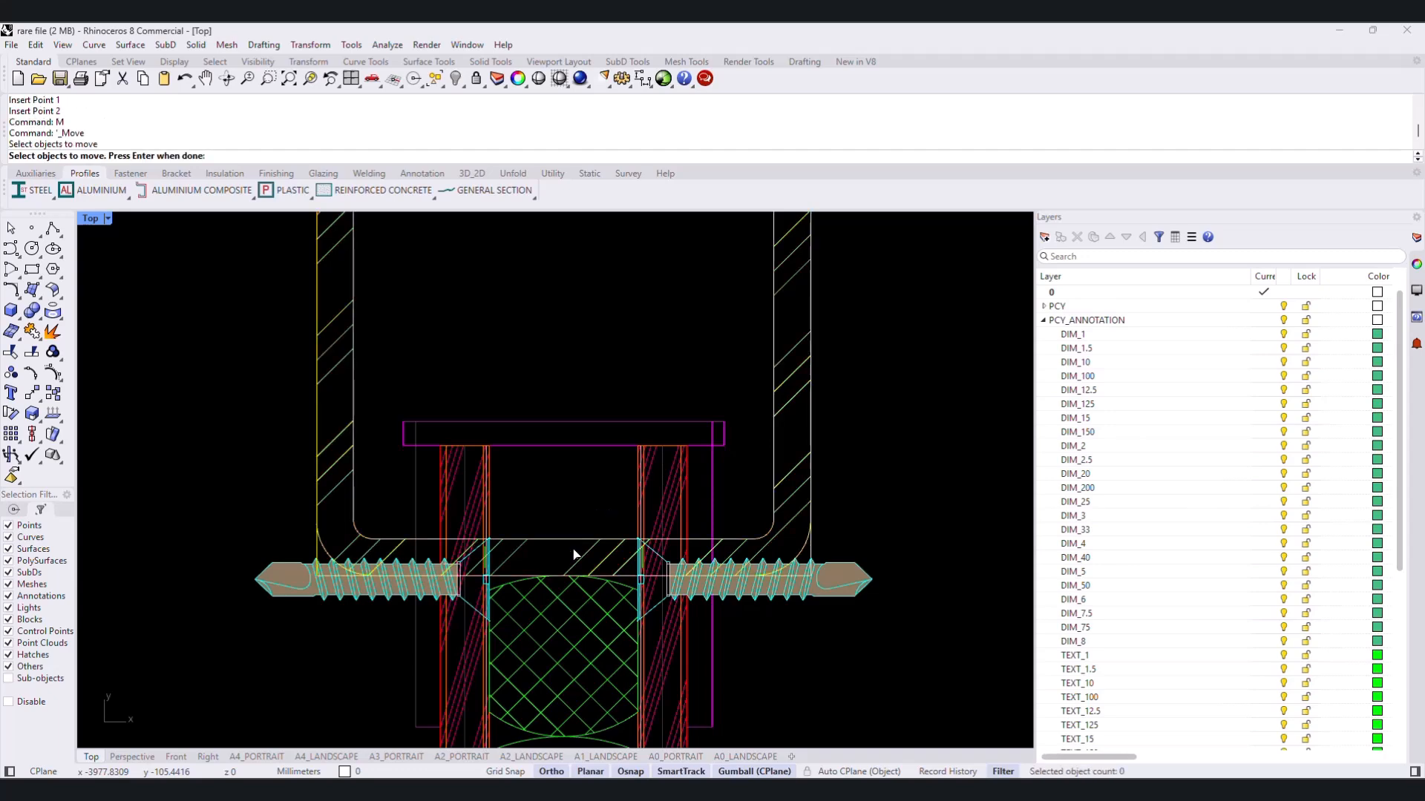
{"action": "key", "text": "Return"}
{"action": "left_click", "coordinate": [564, 576]}
{"action": "left_click", "coordinate": [564, 423]}
{"action": "scroll", "coordinate": [642, 430], "scroll_direction": "down", "scroll_amount": 8}
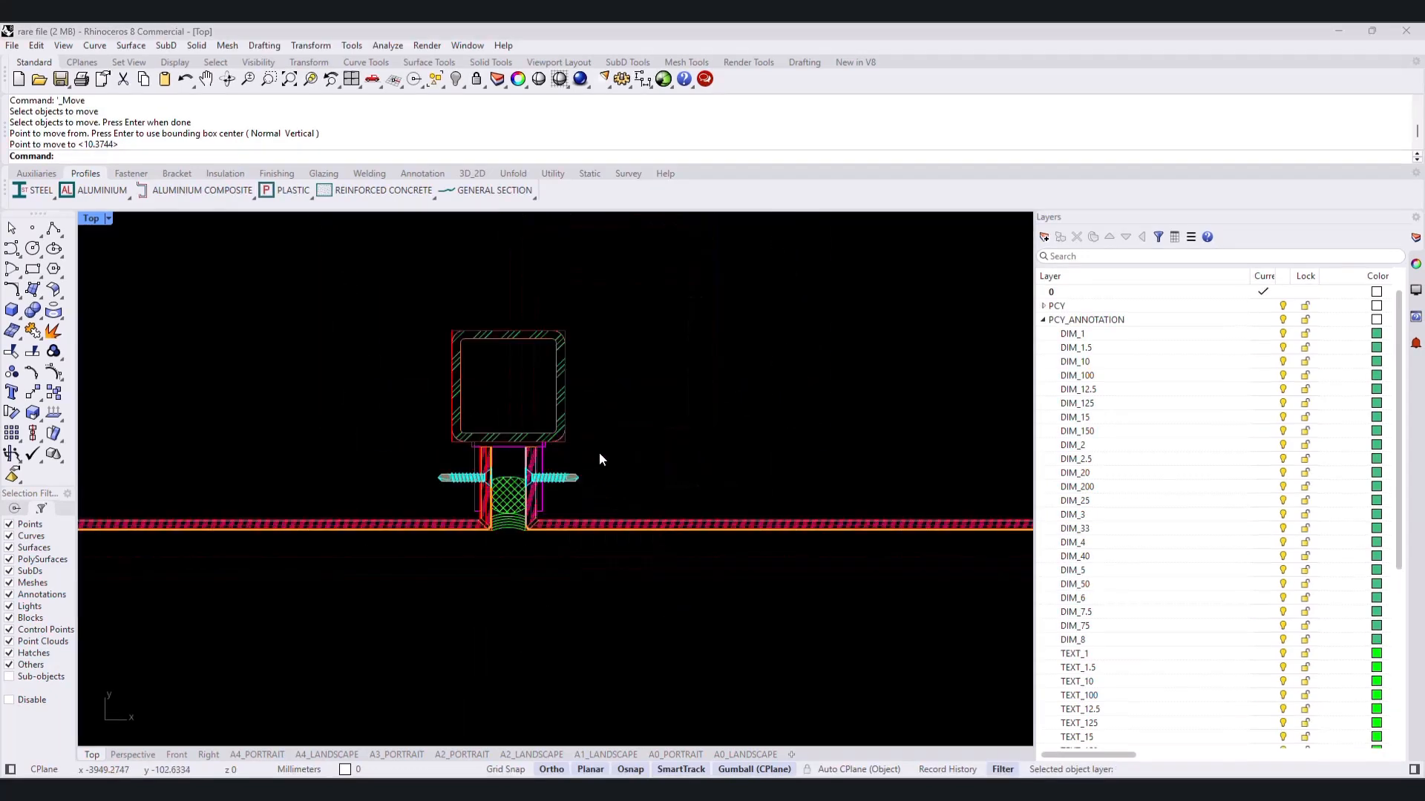
{"action": "right_click_drag", "start_coordinate": [567, 429], "coordinate": [524, 477]}
{"action": "scroll", "coordinate": [460, 572], "scroll_direction": "up", "scroll_amount": 4}
{"action": "right_click_drag", "start_coordinate": [449, 577], "coordinate": [371, 605]}
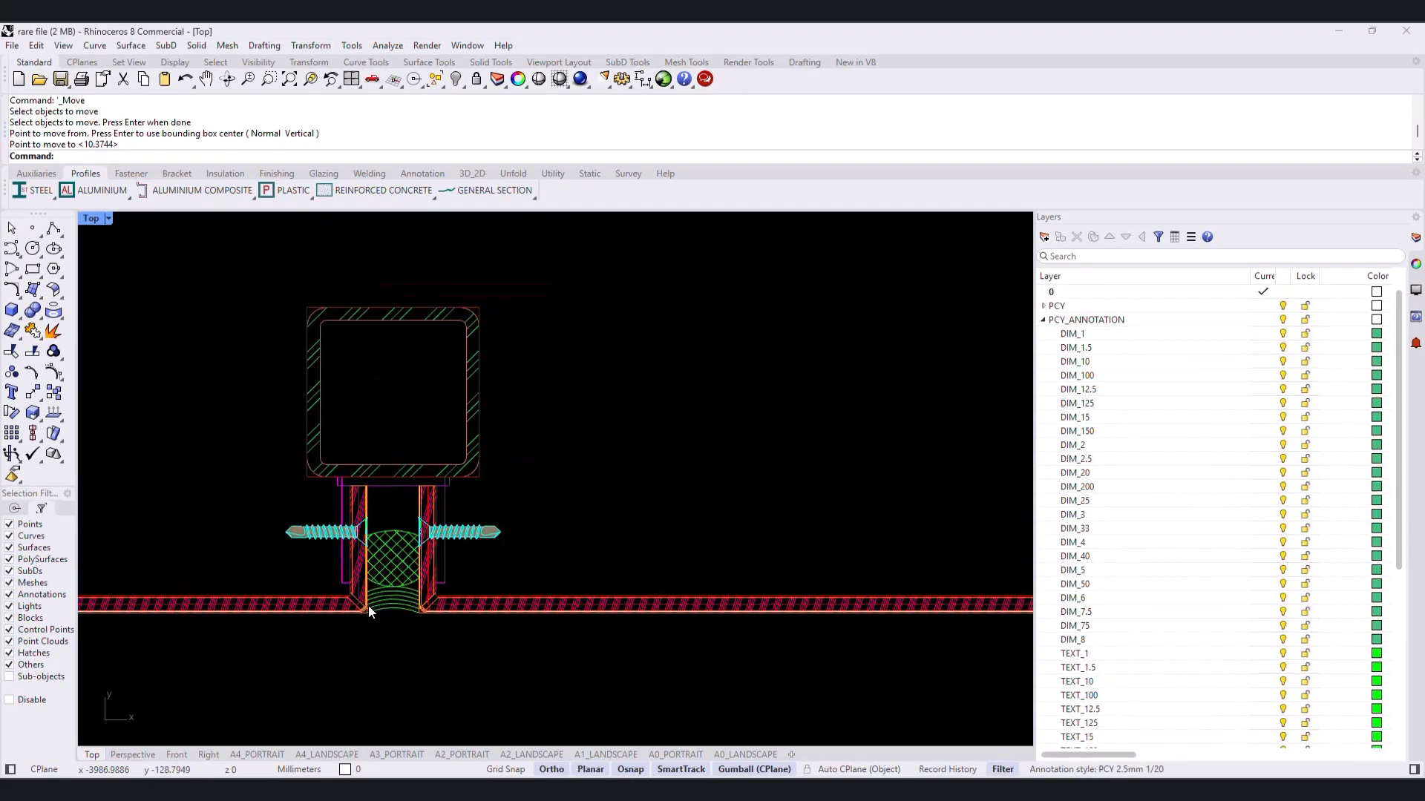
- Copy the joint assembly of hollow section, angles, screws and joint filling from the panel's outer corner to the second joint's matching corner
{"action": "left_click_drag", "start_coordinate": [235, 665], "coordinate": [561, 298]}
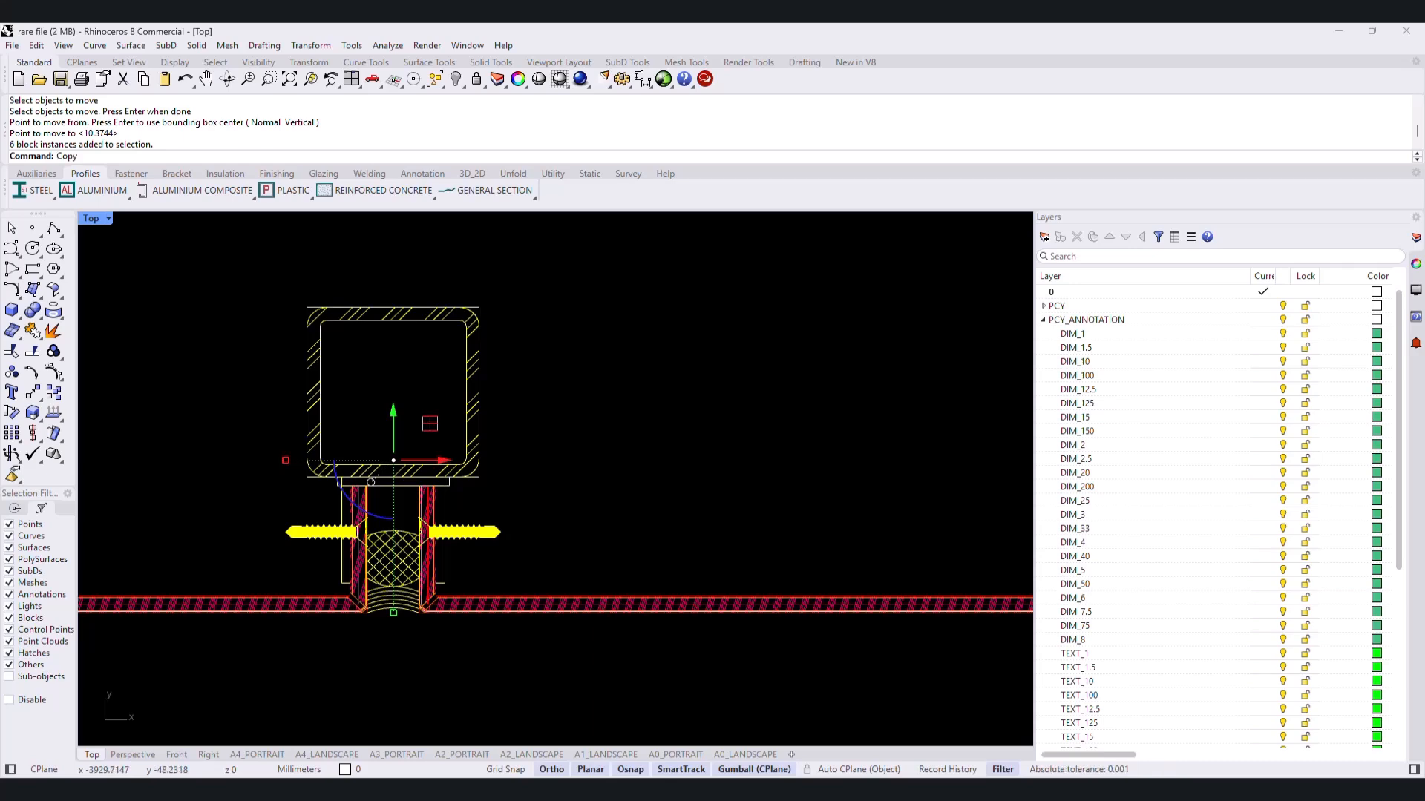
{"action": "type", "text": "opy"}
{"action": "key", "text": "Return"}
{"action": "scroll", "coordinate": [404, 608], "scroll_direction": "up", "scroll_amount": 5}
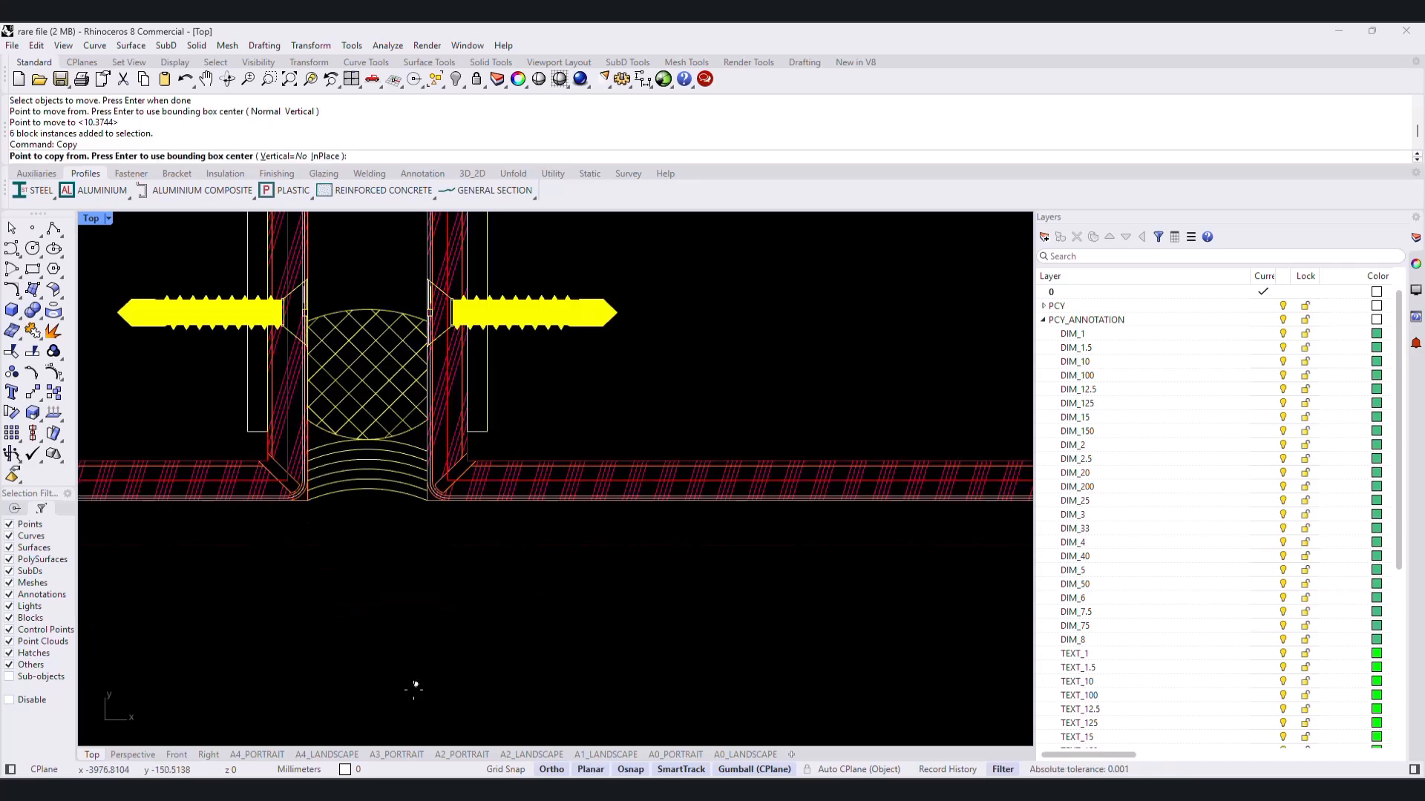
{"action": "left_click", "coordinate": [413, 486]}
{"action": "scroll", "coordinate": [413, 486], "scroll_direction": "down", "scroll_amount": 5}
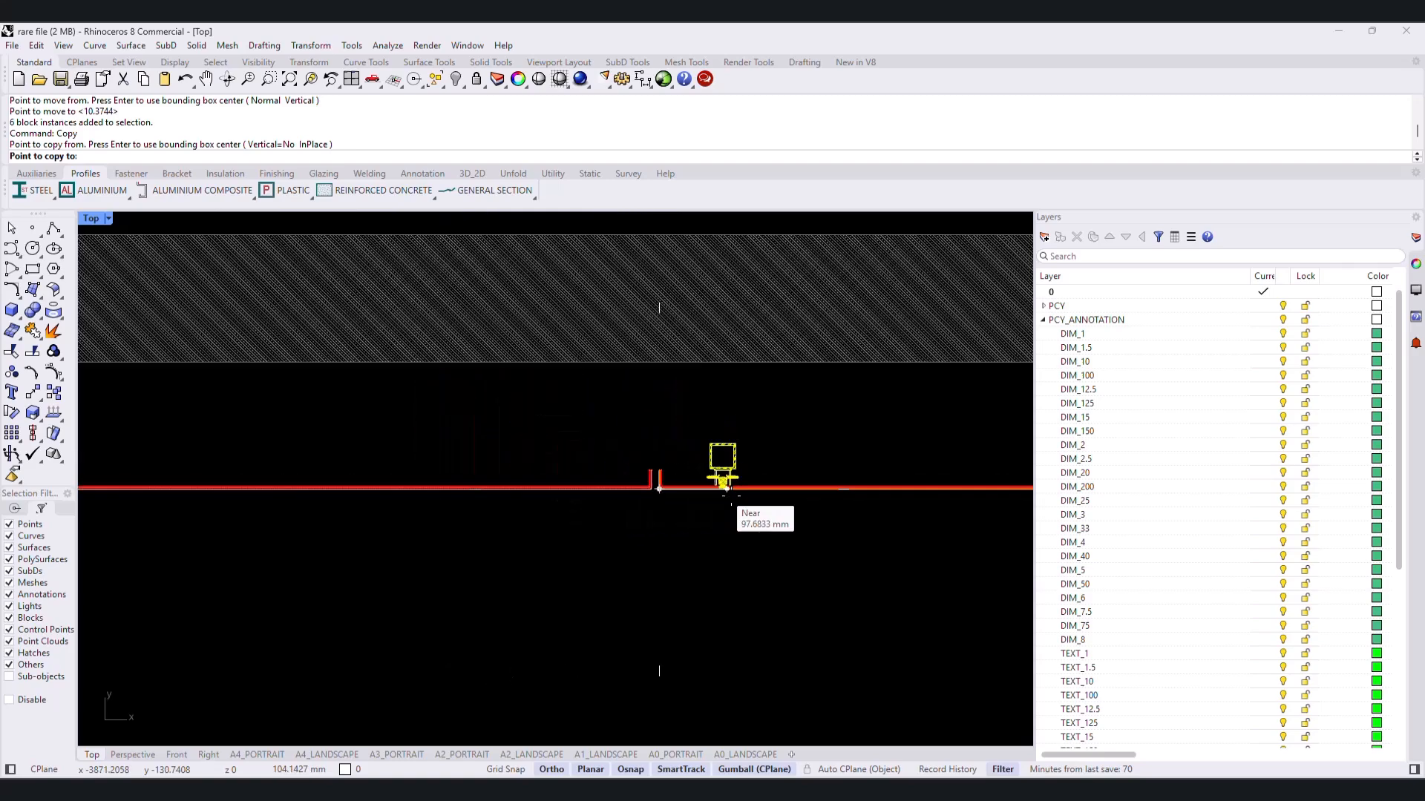
{"action": "scroll", "coordinate": [766, 510], "scroll_direction": "up", "scroll_amount": 10}
{"action": "right_click_drag", "start_coordinate": [775, 289], "coordinate": [697, 545]}
{"action": "left_click", "coordinate": [688, 483]}
- Place further copies of the joint assembly at the matching outer corners of the third, fourth and fifth joints along the front facade
{"action": "scroll", "coordinate": [689, 484], "scroll_direction": "down", "scroll_amount": 10}
{"action": "right_click_drag", "start_coordinate": [692, 486], "coordinate": [405, 527]}
{"action": "scroll", "coordinate": [622, 527], "scroll_direction": "up", "scroll_amount": 11}
{"action": "left_click", "coordinate": [619, 523]}
{"action": "scroll", "coordinate": [619, 524], "scroll_direction": "down", "scroll_amount": 11}
{"action": "right_click_drag", "start_coordinate": [620, 527], "coordinate": [315, 519]}
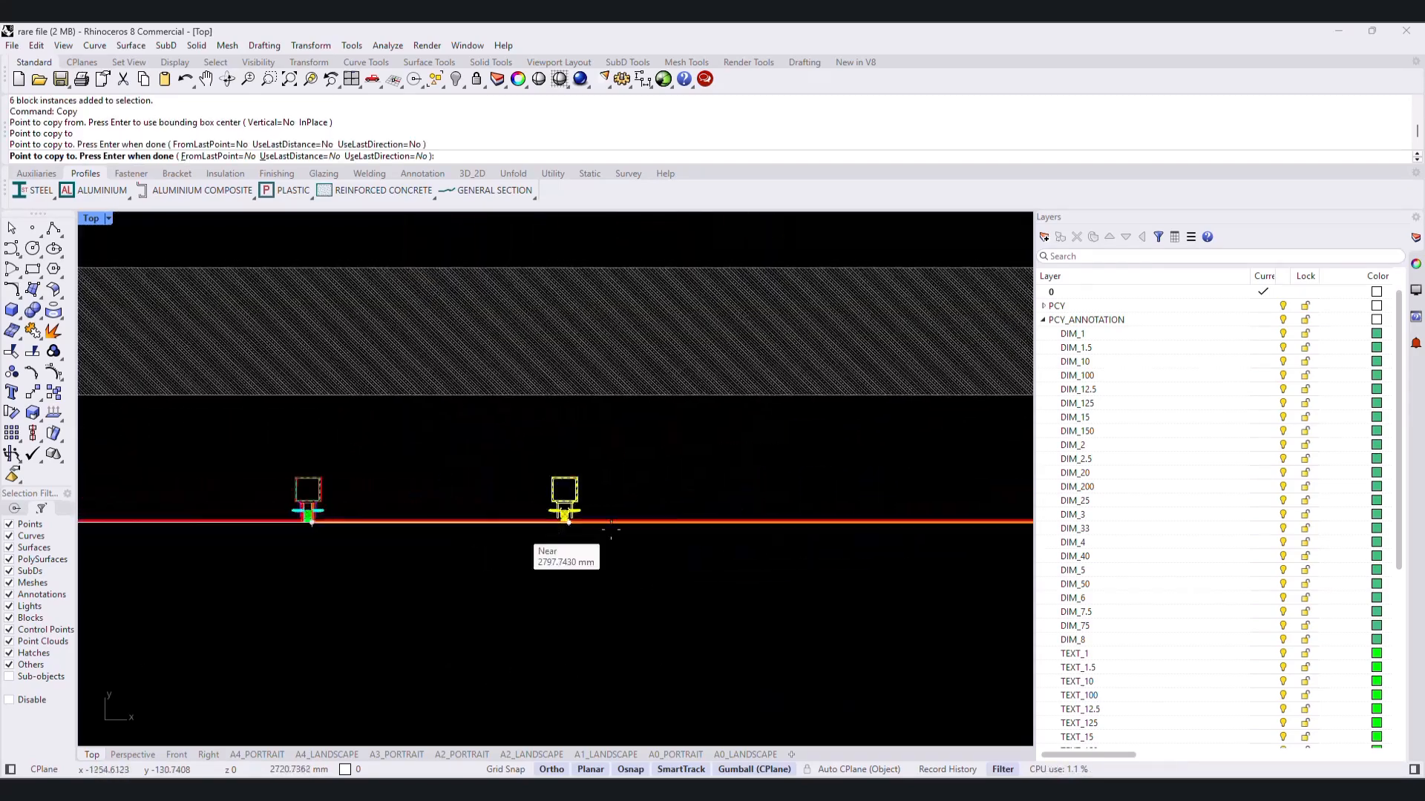
{"action": "scroll", "coordinate": [640, 525], "scroll_direction": "up", "scroll_amount": 12}
{"action": "left_click", "coordinate": [642, 527]}
{"action": "scroll", "coordinate": [675, 536], "scroll_direction": "down", "scroll_amount": 12}
{"action": "right_click_drag", "start_coordinate": [843, 543], "coordinate": [364, 567]}
{"action": "scroll", "coordinate": [512, 557], "scroll_direction": "up", "scroll_amount": 7}
{"action": "scroll", "coordinate": [482, 577], "scroll_direction": "up", "scroll_amount": 10}
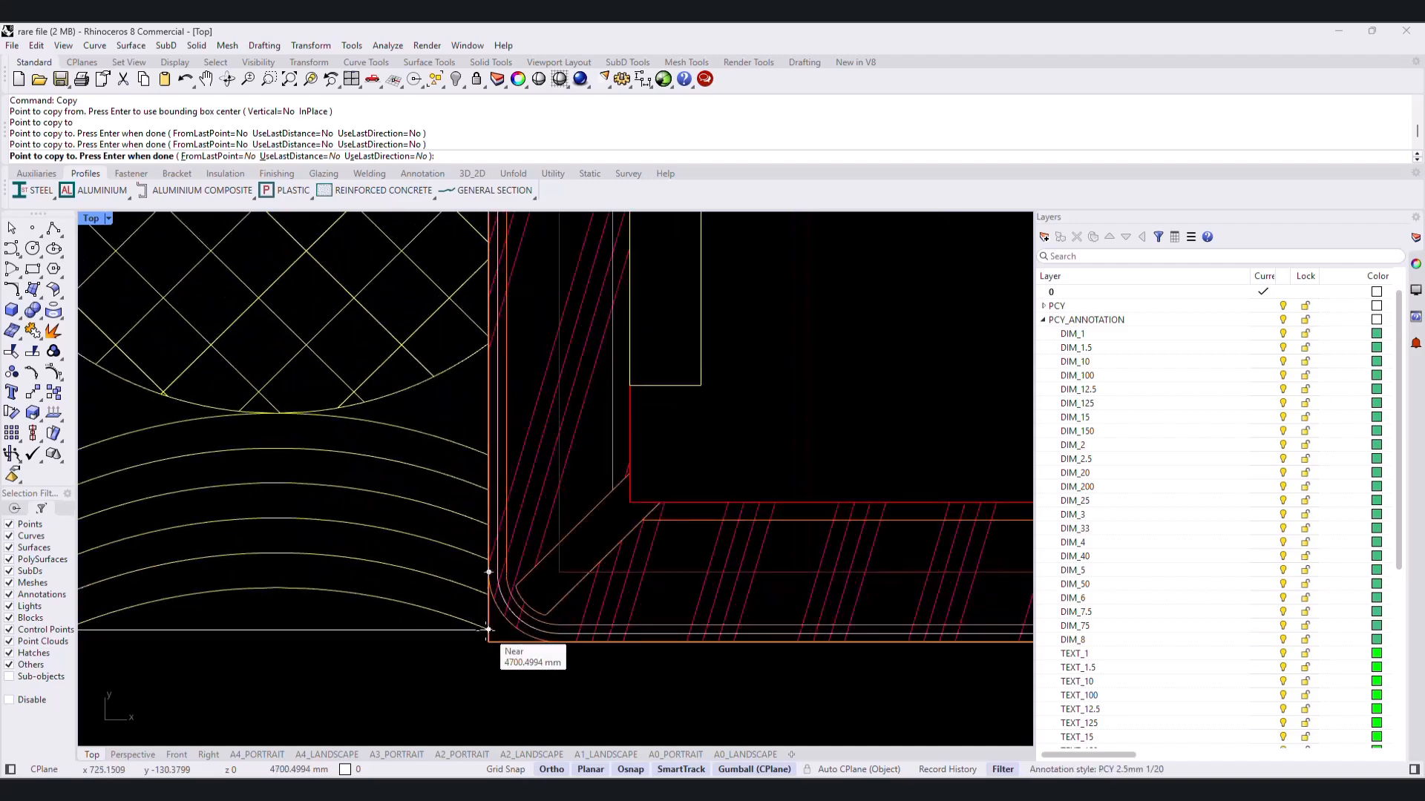
{"action": "left_click", "coordinate": [488, 632]}
- With Ortho off, place one more copy of the assembly at the outer corner of the side facade's joint and finish copying
{"action": "scroll", "coordinate": [488, 632], "scroll_direction": "down", "scroll_amount": 11}
{"action": "right_click_drag", "start_coordinate": [631, 330], "coordinate": [624, 512]}
{"action": "scroll", "coordinate": [624, 505], "scroll_direction": "down", "scroll_amount": 10}
{"action": "key", "text": "F8"}
{"action": "right_click_drag", "start_coordinate": [673, 435], "coordinate": [705, 601]}
{"action": "scroll", "coordinate": [668, 512], "scroll_direction": "up", "scroll_amount": 13}
{"action": "left_click", "coordinate": [688, 511]}
{"action": "key", "text": "Return"}
- Rotate the side facade's assembly a quarter turn about its outer corner so the joint filling faces outward between the panel returns
{"action": "type", "text": "rotate"}
{"action": "scroll", "coordinate": [638, 475], "scroll_direction": "up", "scroll_amount": 12}
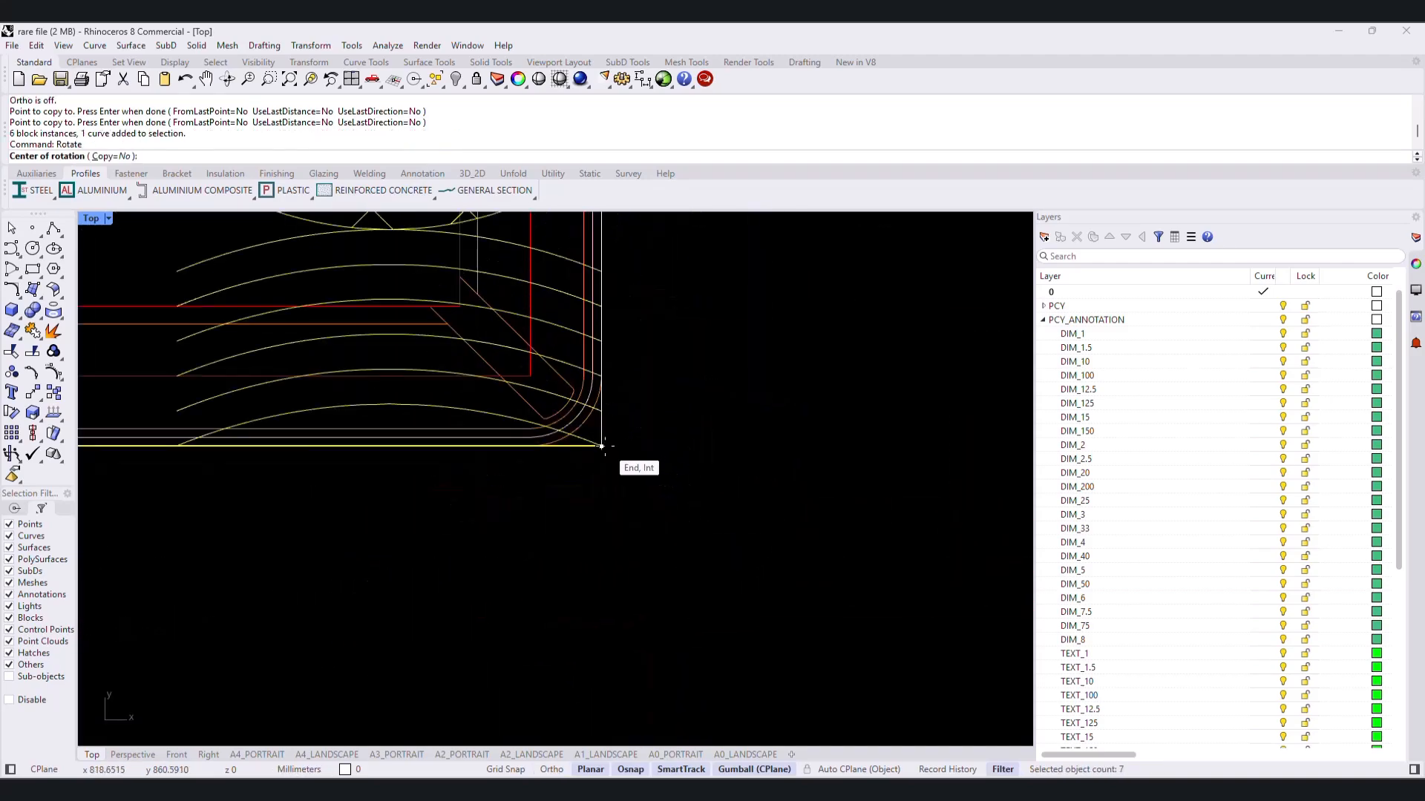
{"action": "left_click", "coordinate": [603, 447]}
{"action": "scroll", "coordinate": [571, 479], "scroll_direction": "down", "scroll_amount": 5}
{"action": "left_click", "coordinate": [647, 334]}
{"action": "left_click", "coordinate": [510, 409]}
{"action": "scroll", "coordinate": [509, 416], "scroll_direction": "down", "scroll_amount": 14}
{"action": "left_click", "coordinate": [596, 439]}
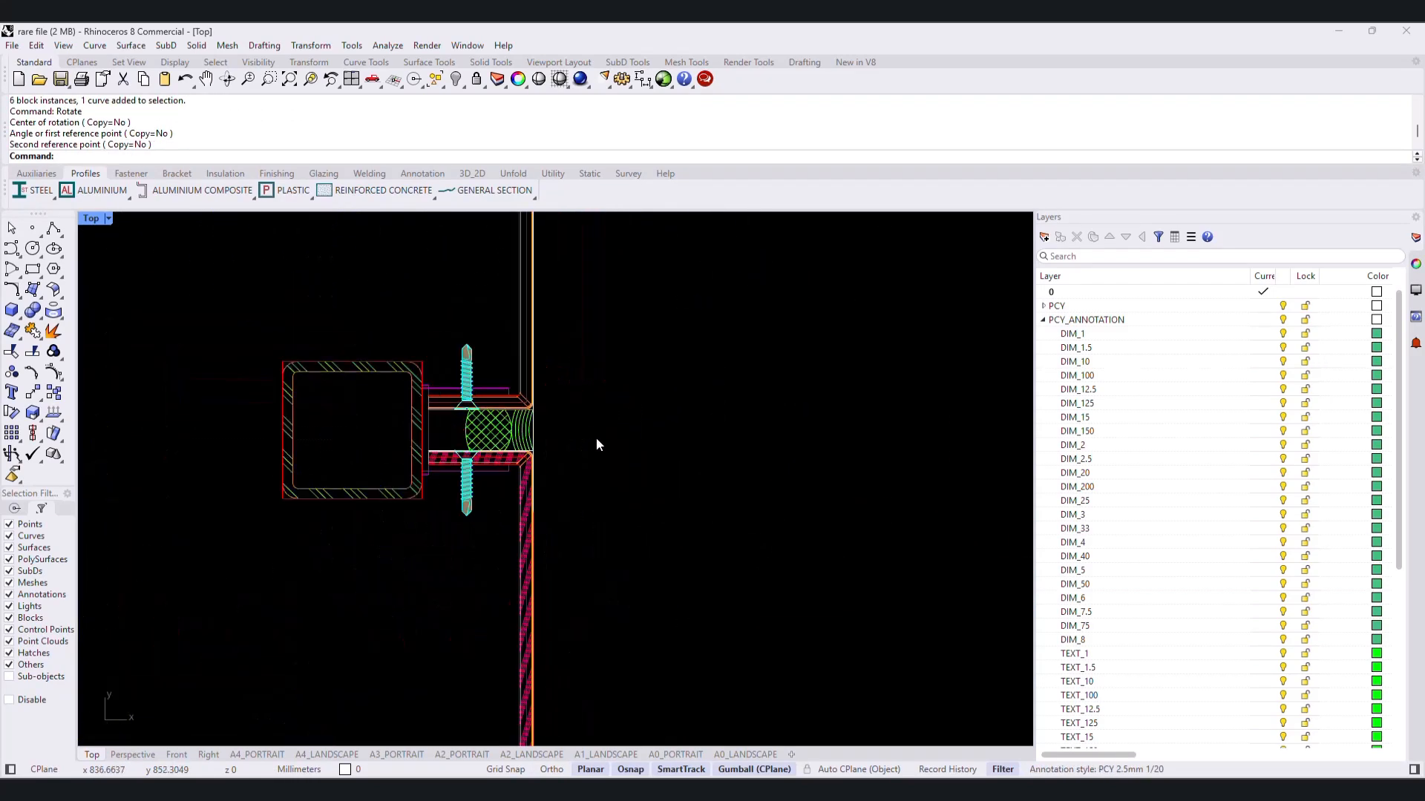
- Examine the copied joint assemblies along the side and front facades
{"action": "scroll", "coordinate": [596, 439], "scroll_direction": "down", "scroll_amount": 14}
{"action": "right_click_drag", "start_coordinate": [579, 471], "coordinate": [493, 382]}
{"action": "scroll", "coordinate": [495, 420], "scroll_direction": "down", "scroll_amount": 10}
{"action": "scroll", "coordinate": [481, 591], "scroll_direction": "down", "scroll_amount": 8}
{"action": "right_click_drag", "start_coordinate": [480, 597], "coordinate": [694, 594]}
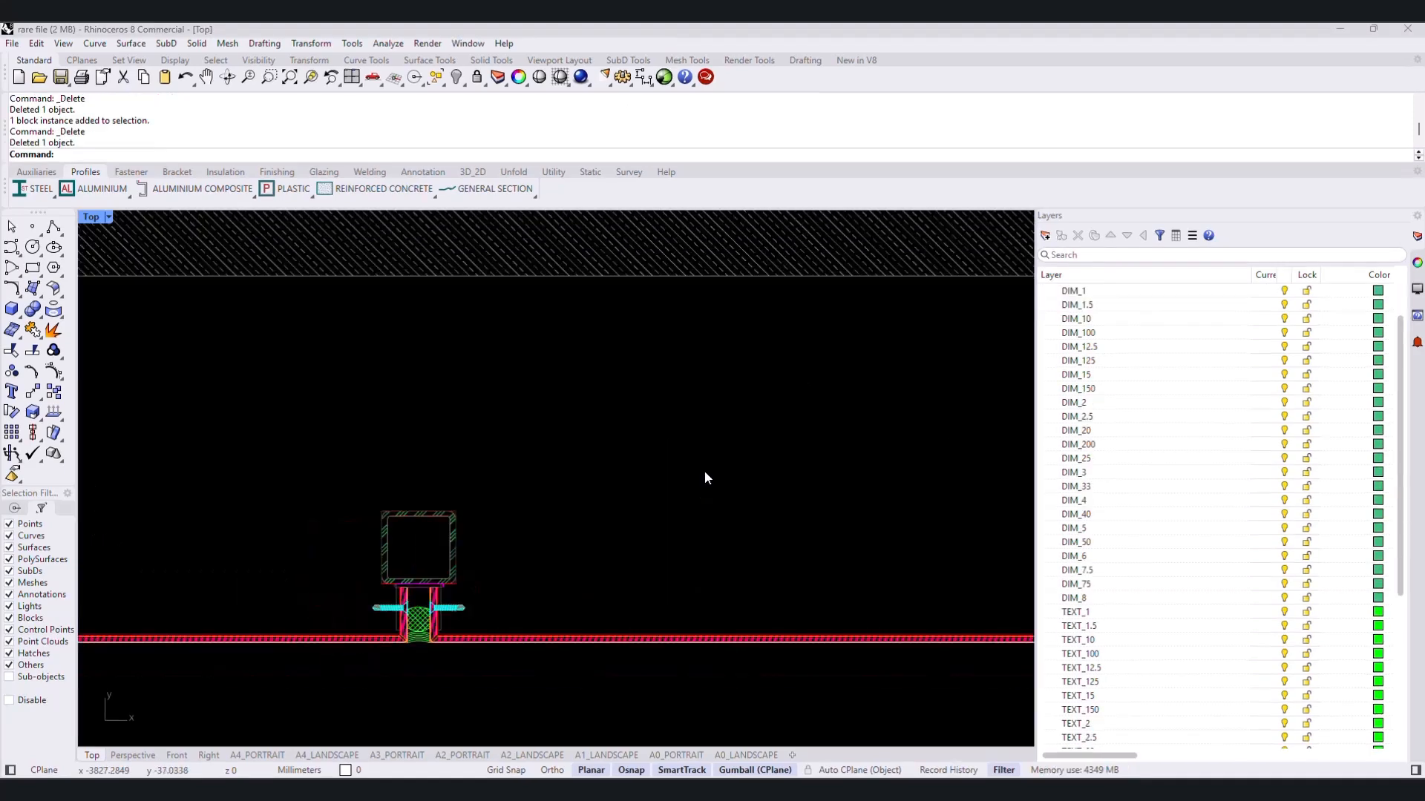
{"action": "scroll", "coordinate": [705, 476], "scroll_direction": "down", "scroll_amount": 6}
{"action": "right_click_drag", "start_coordinate": [787, 496], "coordinate": [477, 477]}
{"action": "scroll", "coordinate": [477, 477], "scroll_direction": "down", "scroll_amount": 4}
{"action": "scroll", "coordinate": [631, 482], "scroll_direction": "down", "scroll_amount": 8}
{"action": "right_click_drag", "start_coordinate": [637, 488], "coordinate": [515, 488]}
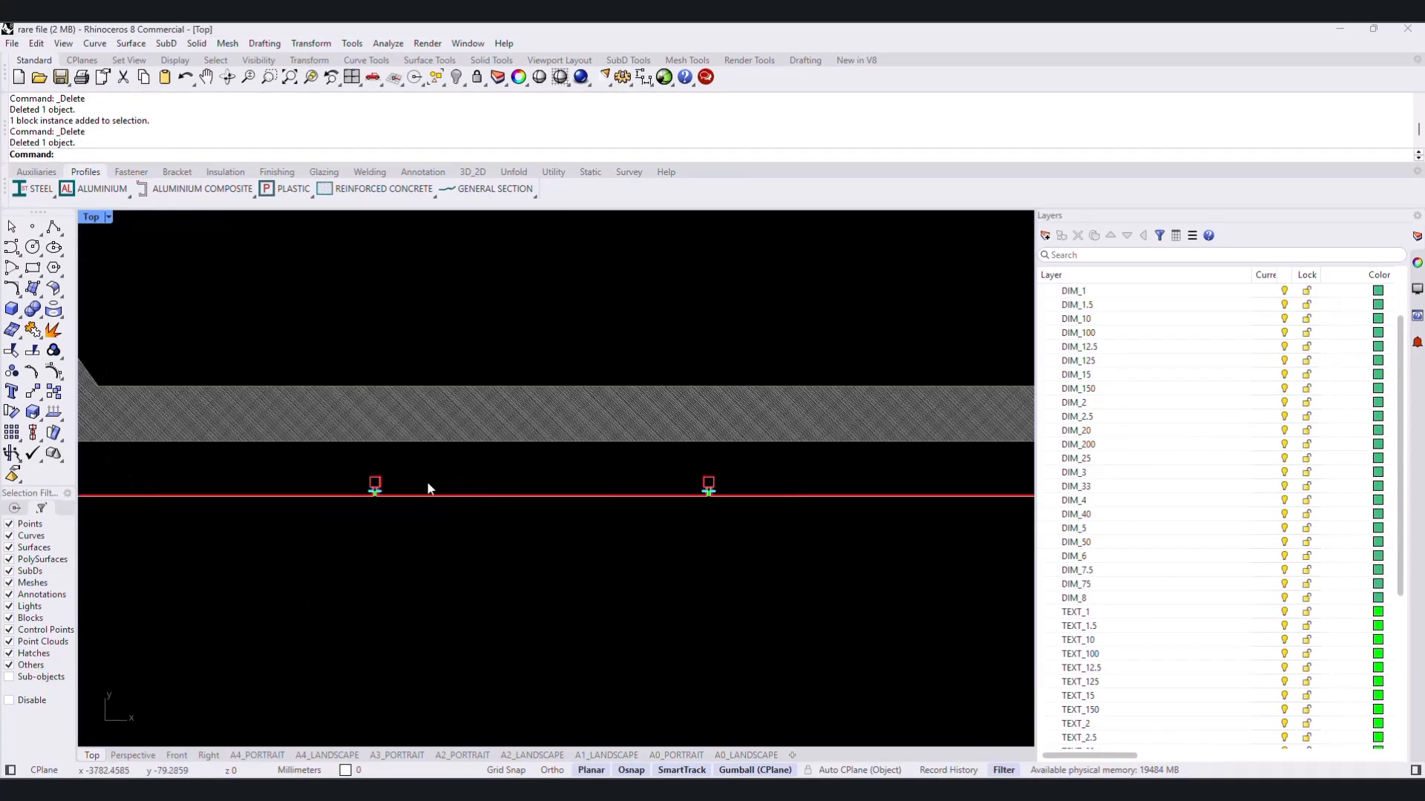
- Set up a top view of a steel rectangular hollow section with a profile width of 40
{"action": "scroll", "coordinate": [395, 461], "scroll_direction": "up", "scroll_amount": 12}
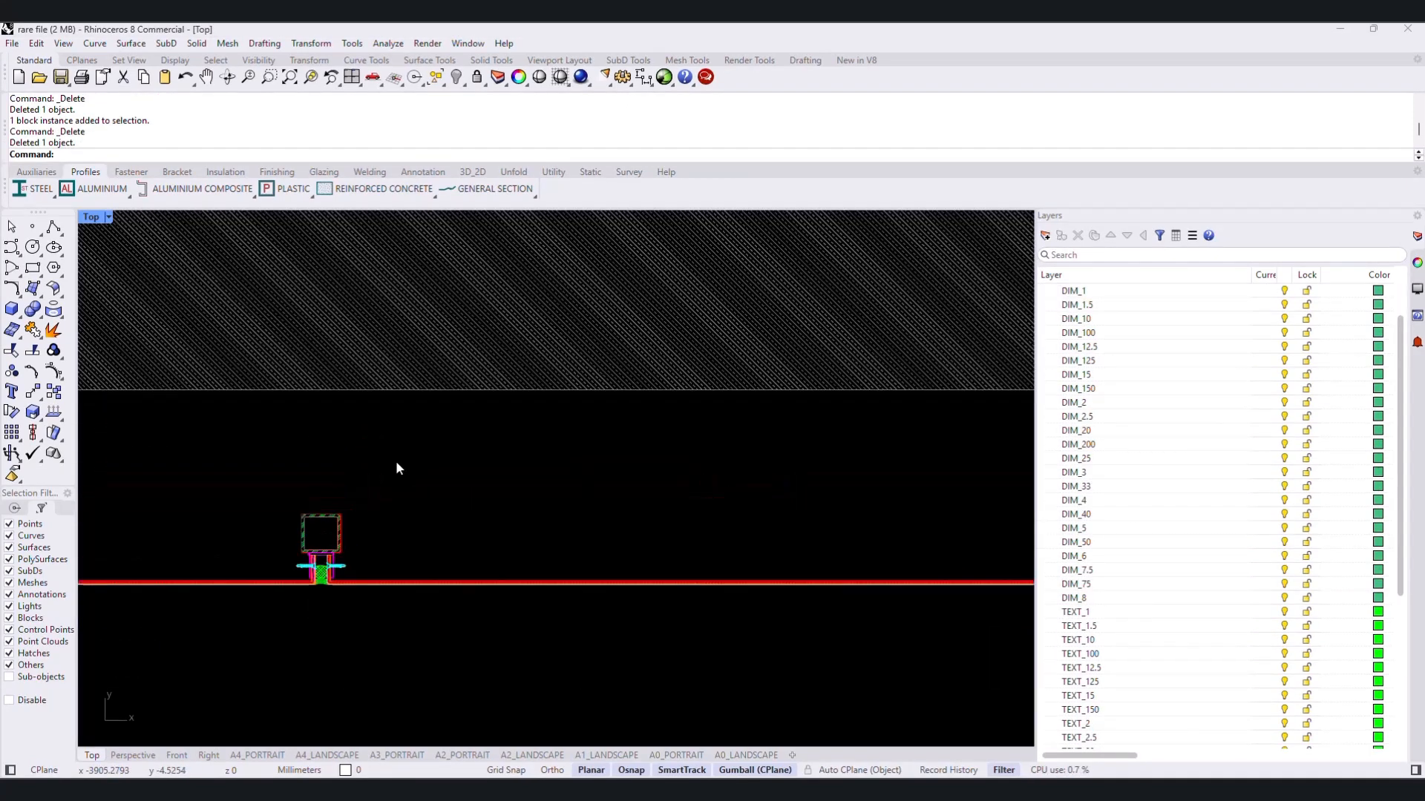
{"action": "right_click_drag", "start_coordinate": [365, 445], "coordinate": [364, 319]}
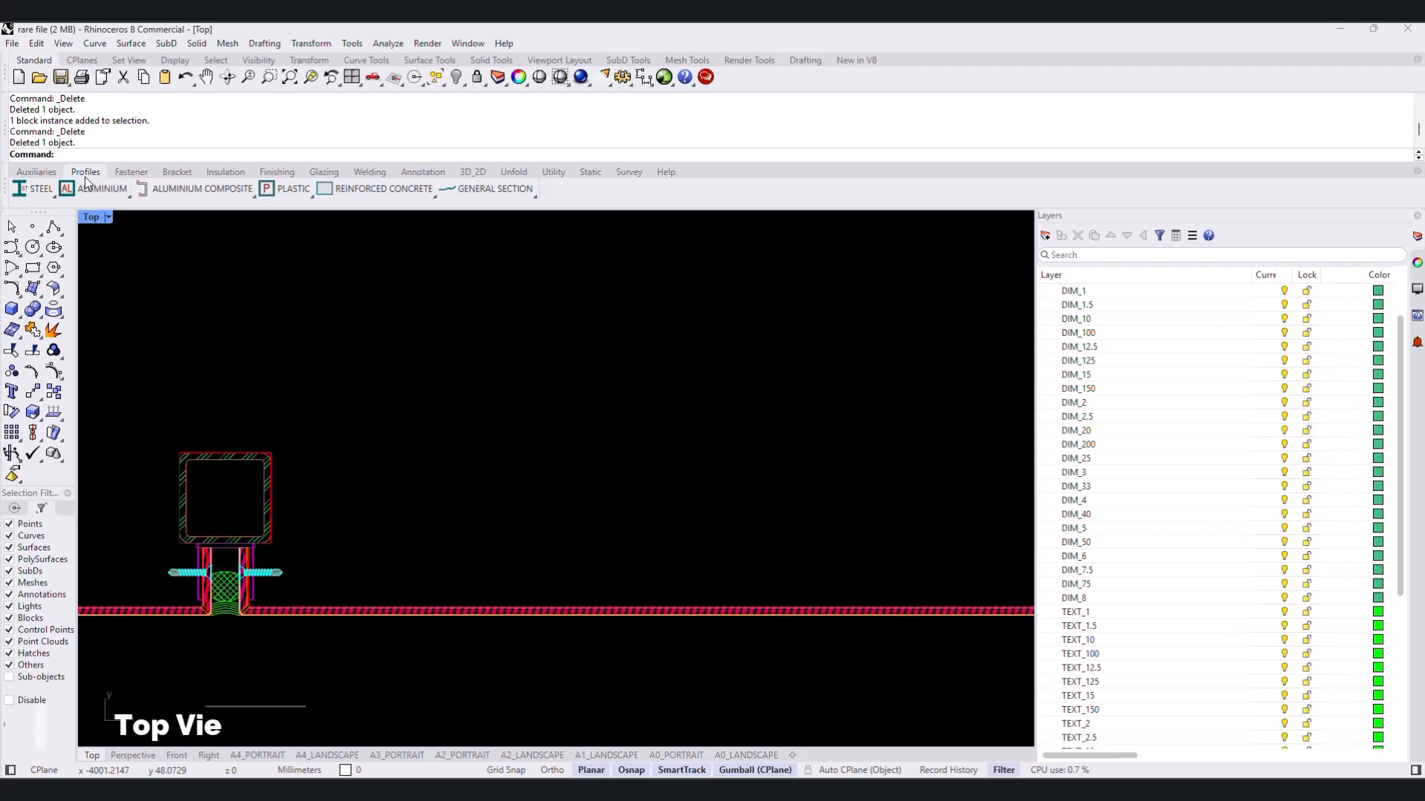
{"action": "left_click", "coordinate": [52, 194]}
{"action": "left_click", "coordinate": [82, 236]}
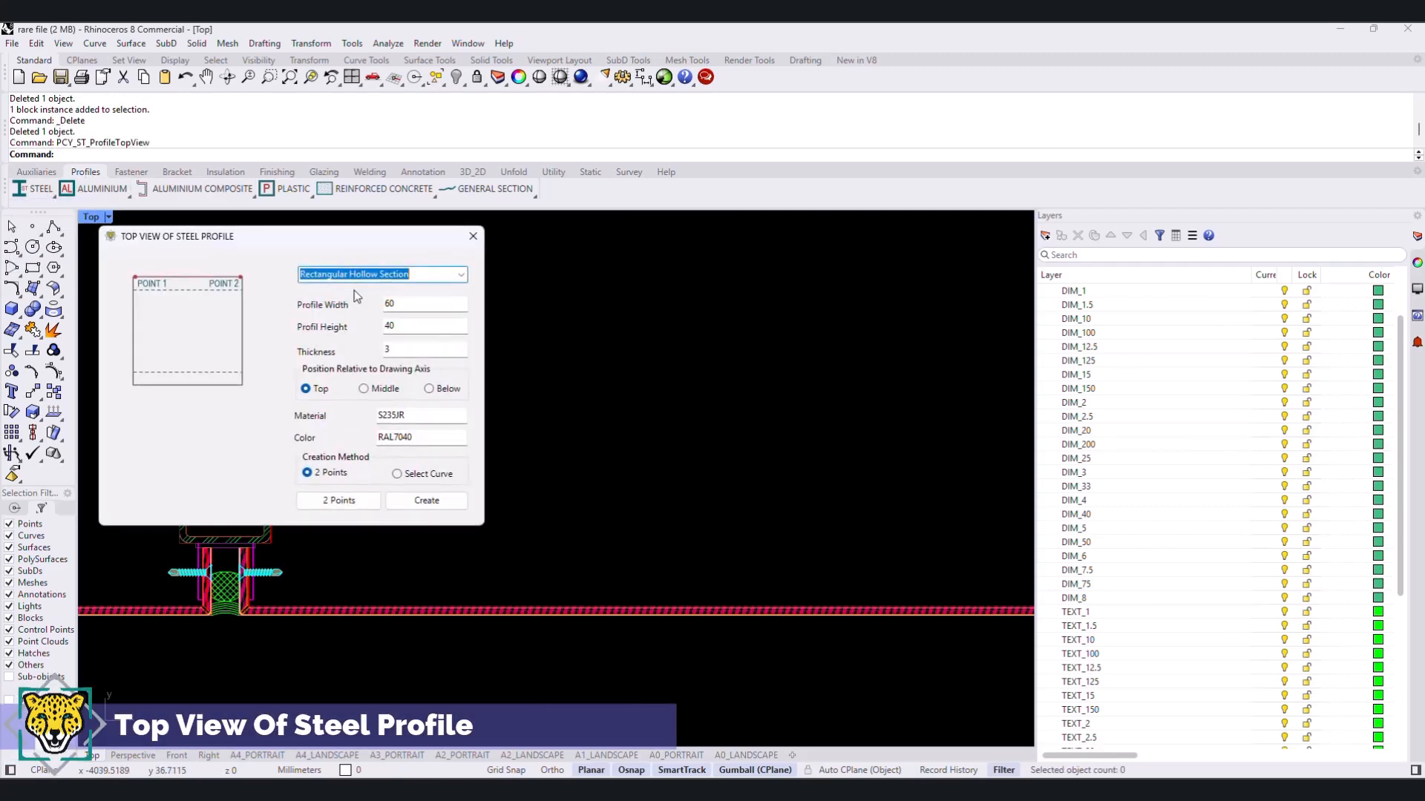
{"action": "double_click", "coordinate": [416, 302]}
{"action": "type", "text": "40"}
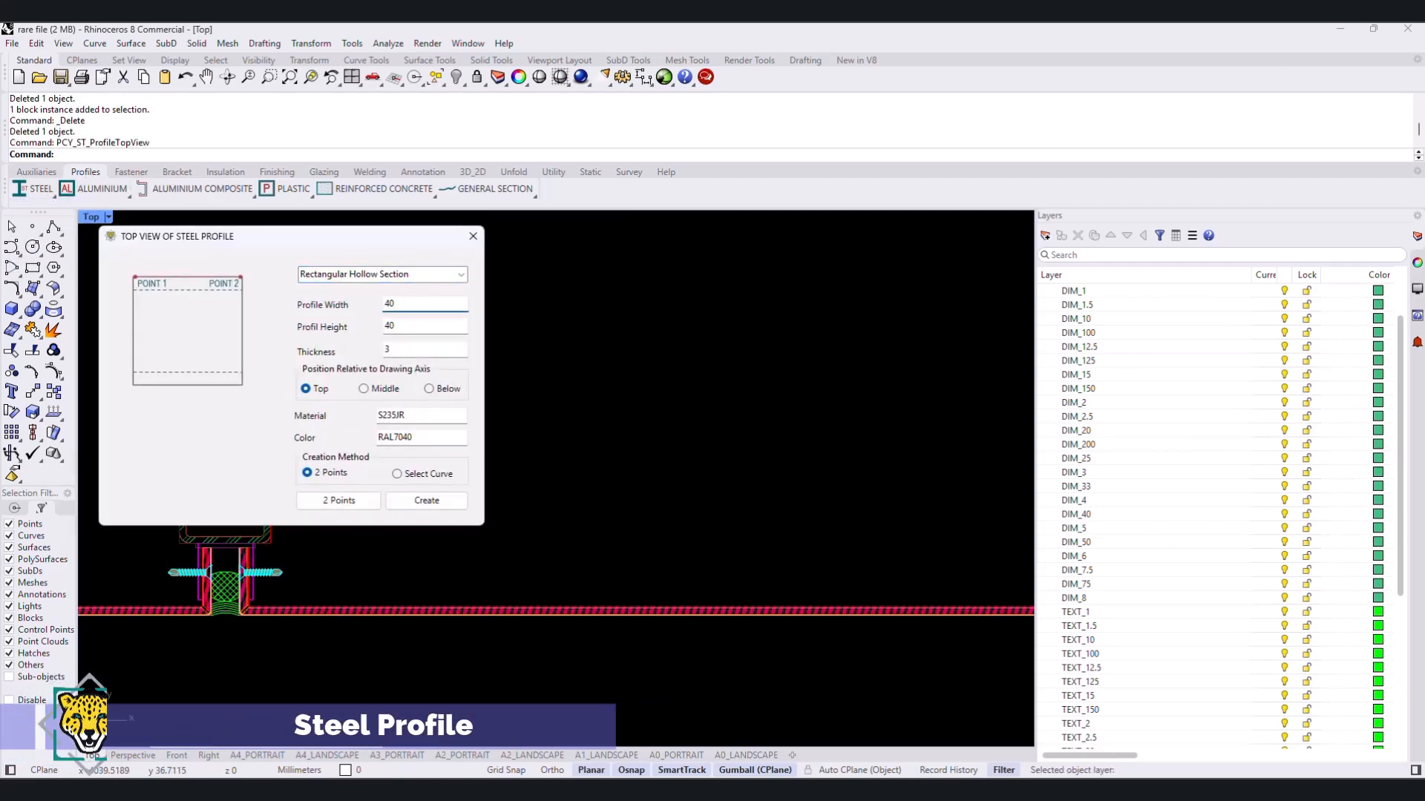
- Span the steel profile from the first hollow section's facing side midpoint to the near side midpoint of the second section
{"action": "left_click", "coordinate": [338, 500]}
{"action": "scroll", "coordinate": [349, 616], "scroll_direction": "up", "scroll_amount": 5}
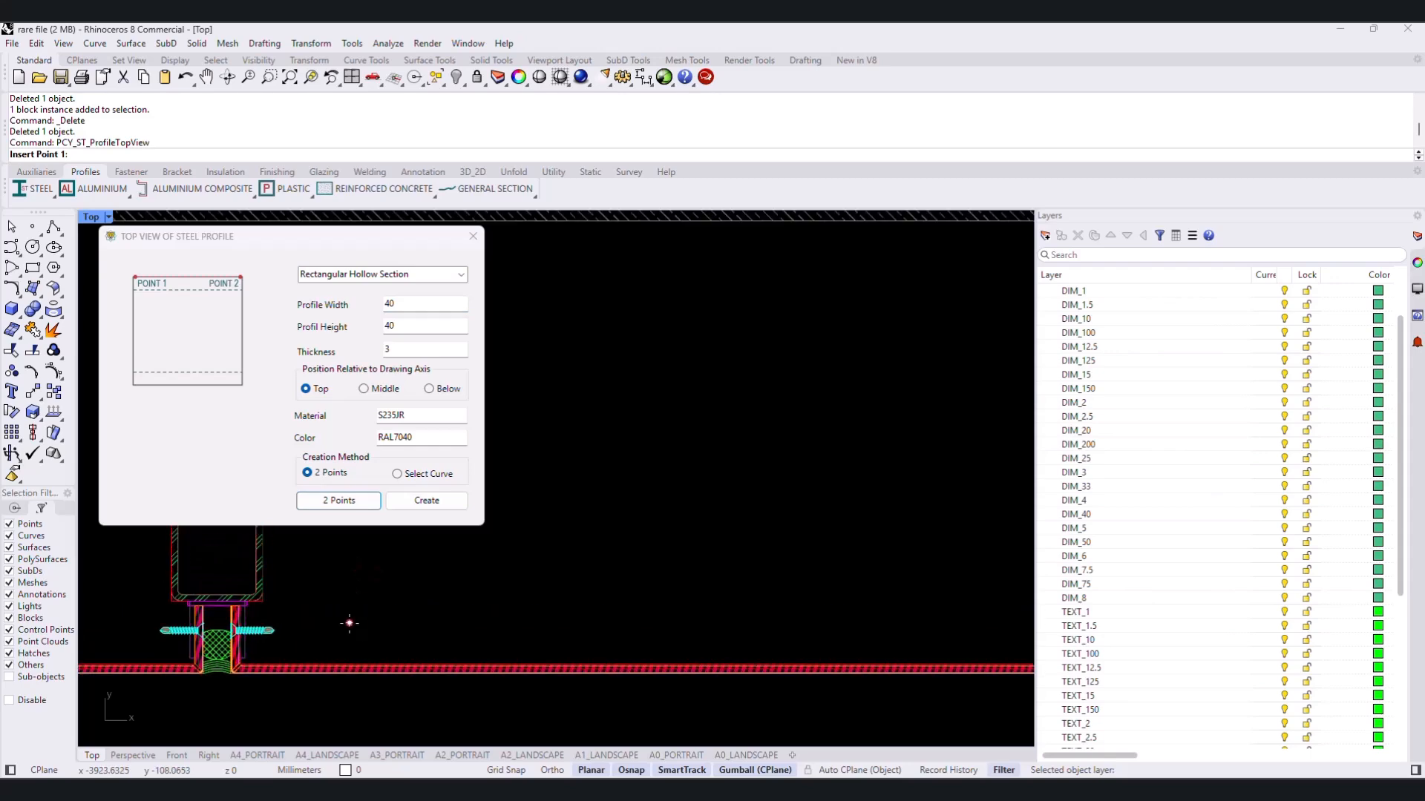
{"action": "left_click", "coordinate": [241, 612]}
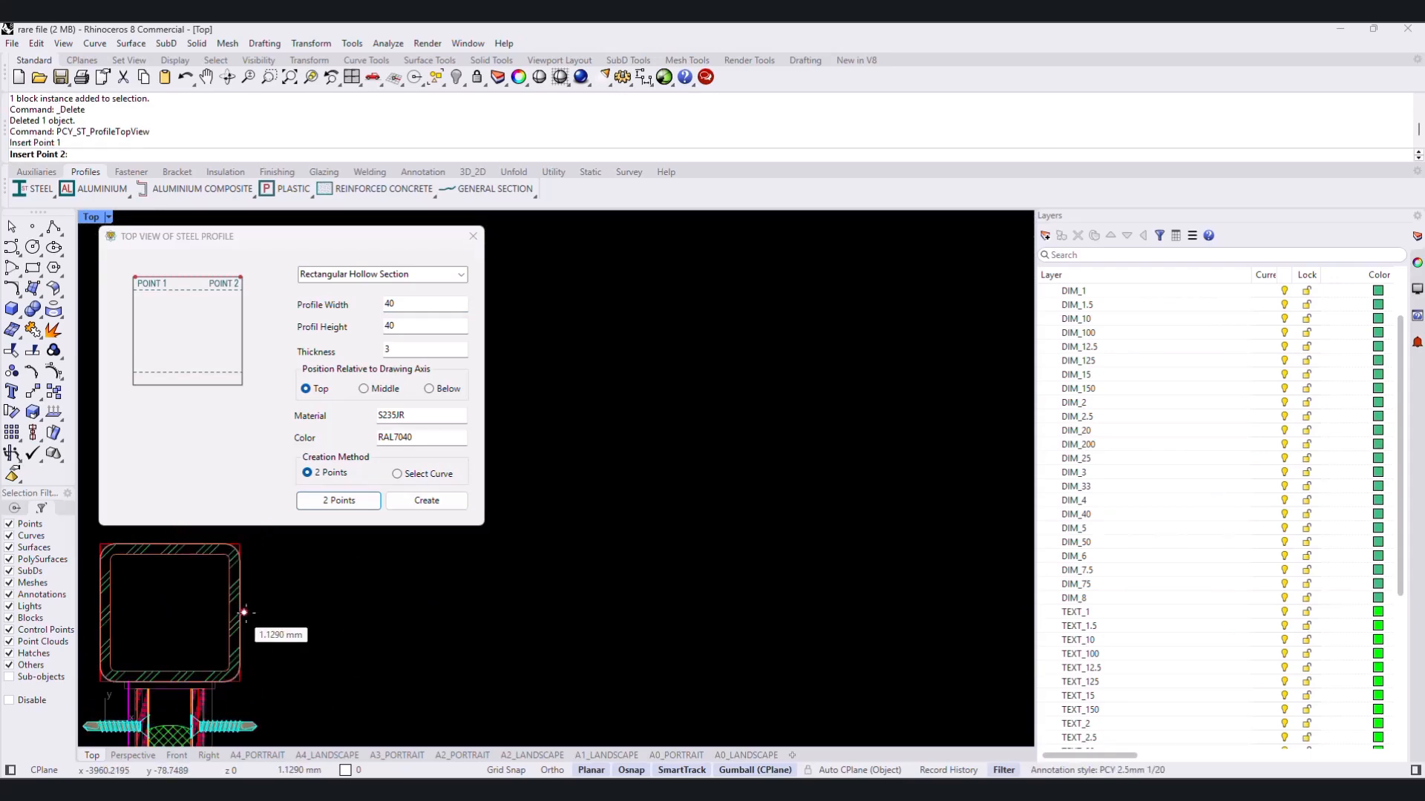
{"action": "scroll", "coordinate": [579, 635], "scroll_direction": "down", "scroll_amount": 6}
{"action": "scroll", "coordinate": [579, 590], "scroll_direction": "up", "scroll_amount": 6}
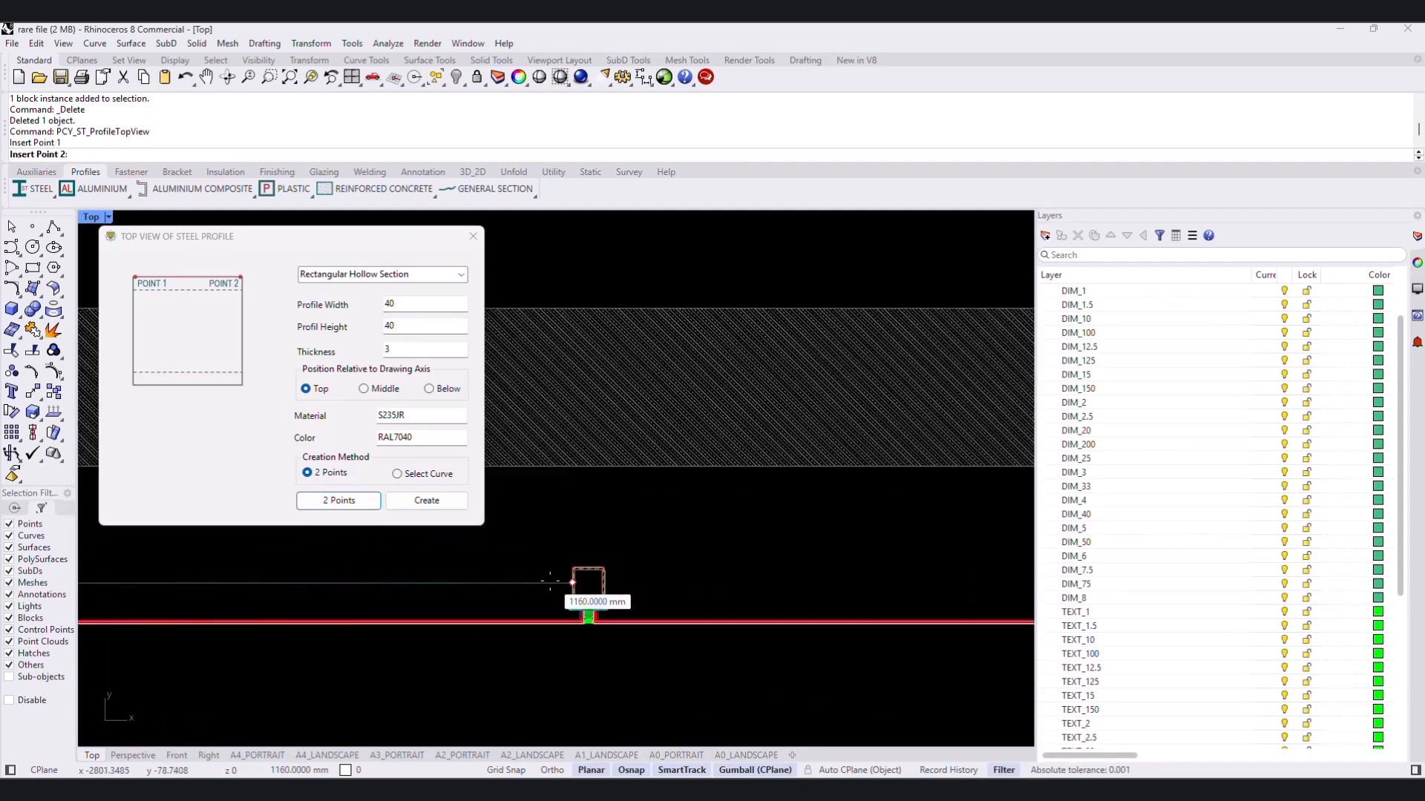
{"action": "left_click", "coordinate": [630, 589]}
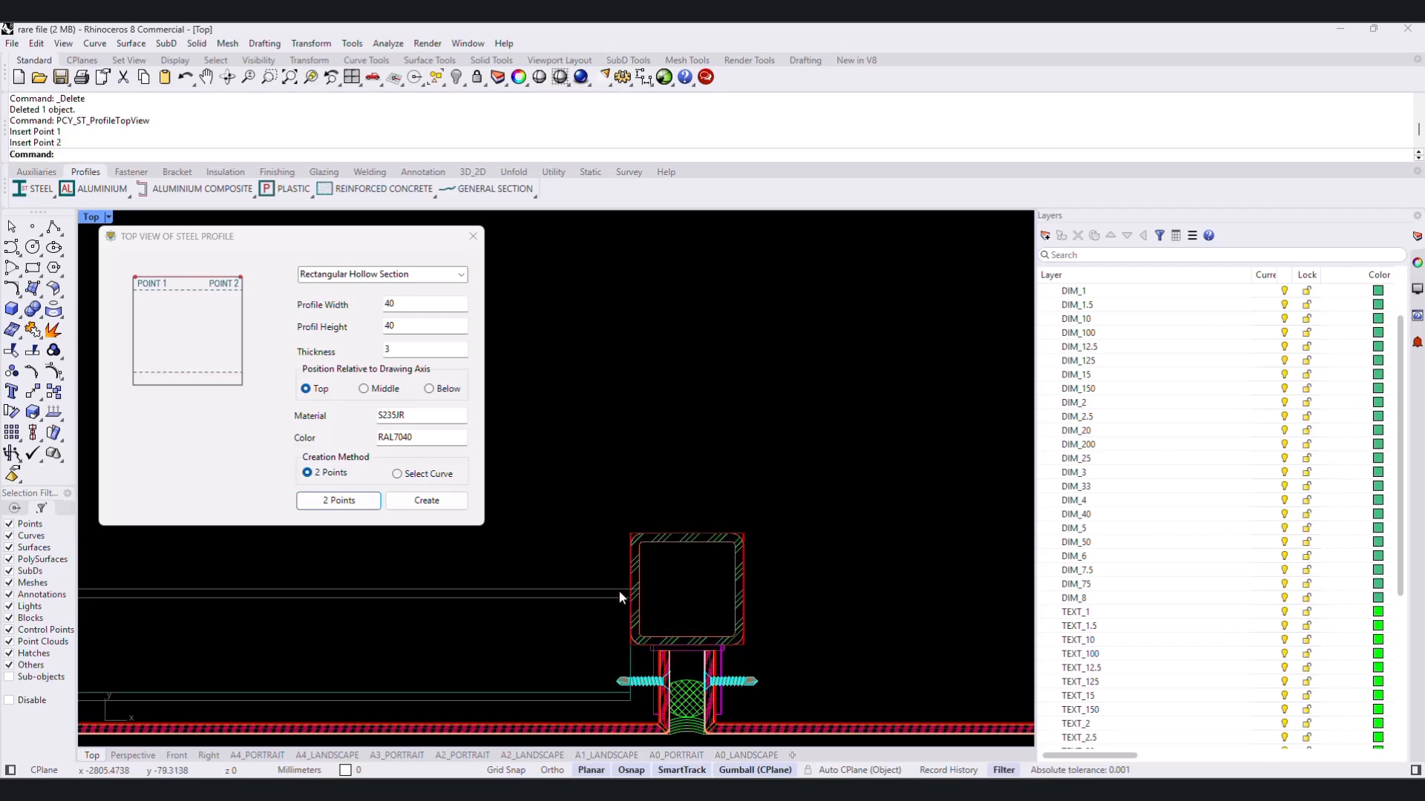
- Compare the positions relative to the drawing axis and choose Middle for the profile in the first bay
{"action": "left_click", "coordinate": [372, 388]}
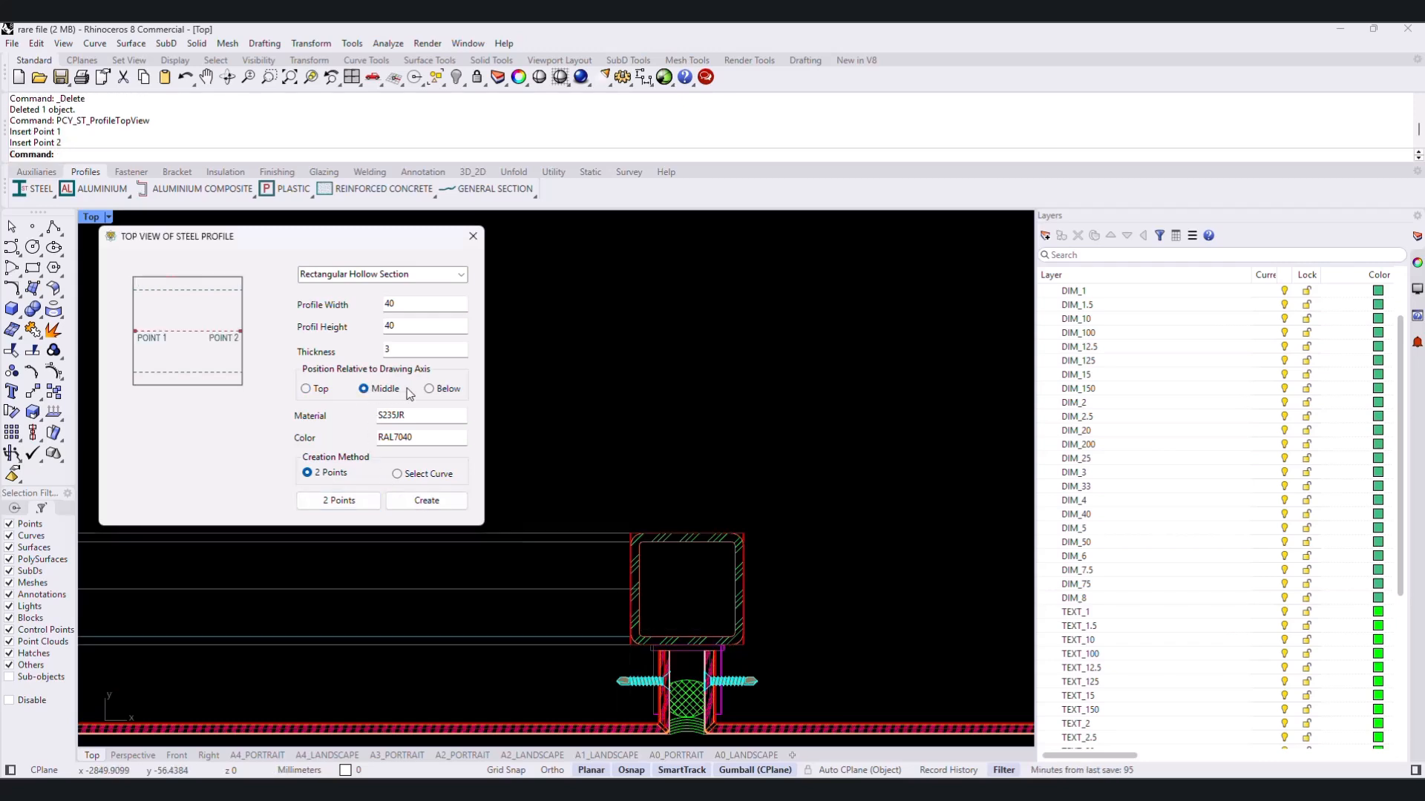
{"action": "left_click", "coordinate": [430, 390]}
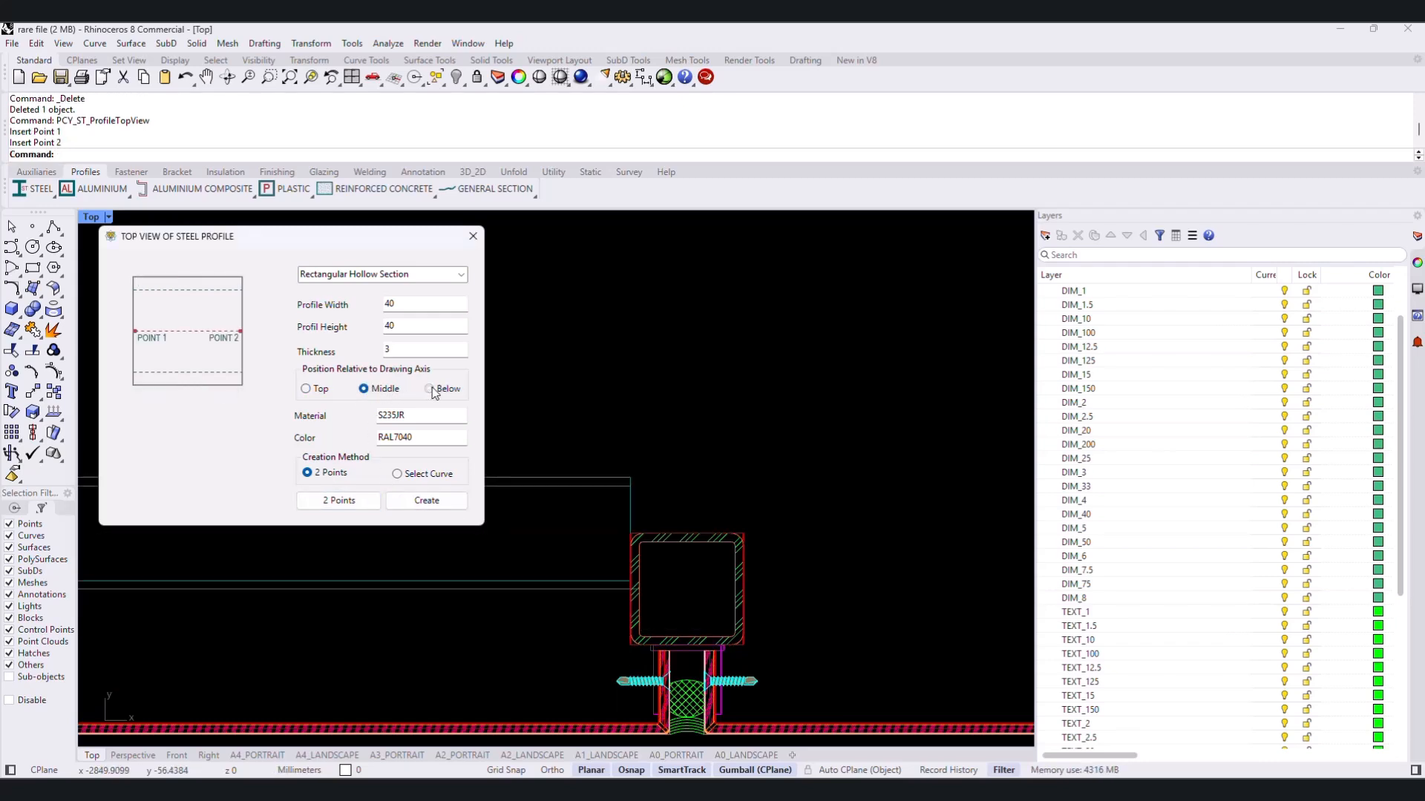
{"action": "left_click", "coordinate": [371, 390]}
{"action": "left_click", "coordinate": [307, 389]}
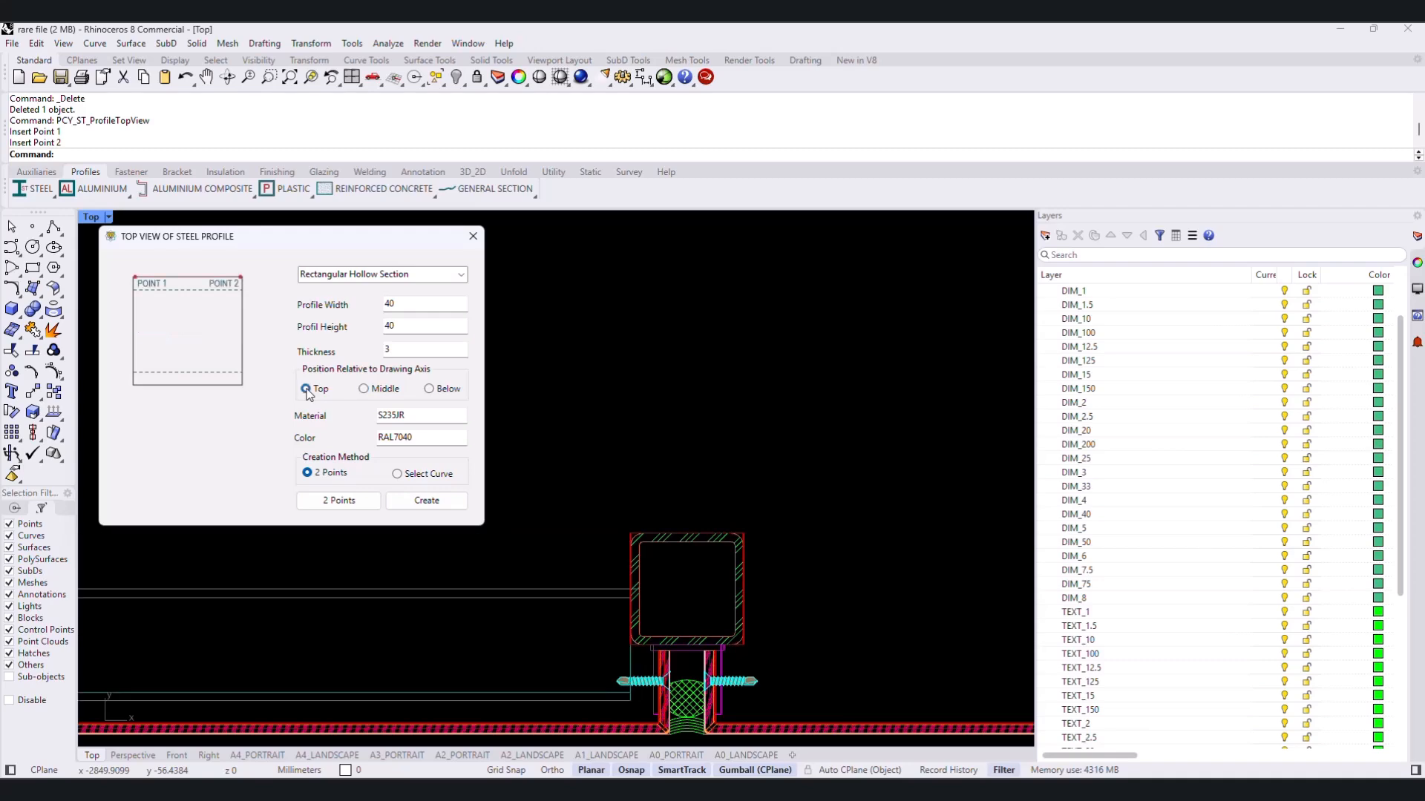
{"action": "left_click", "coordinate": [364, 389]}
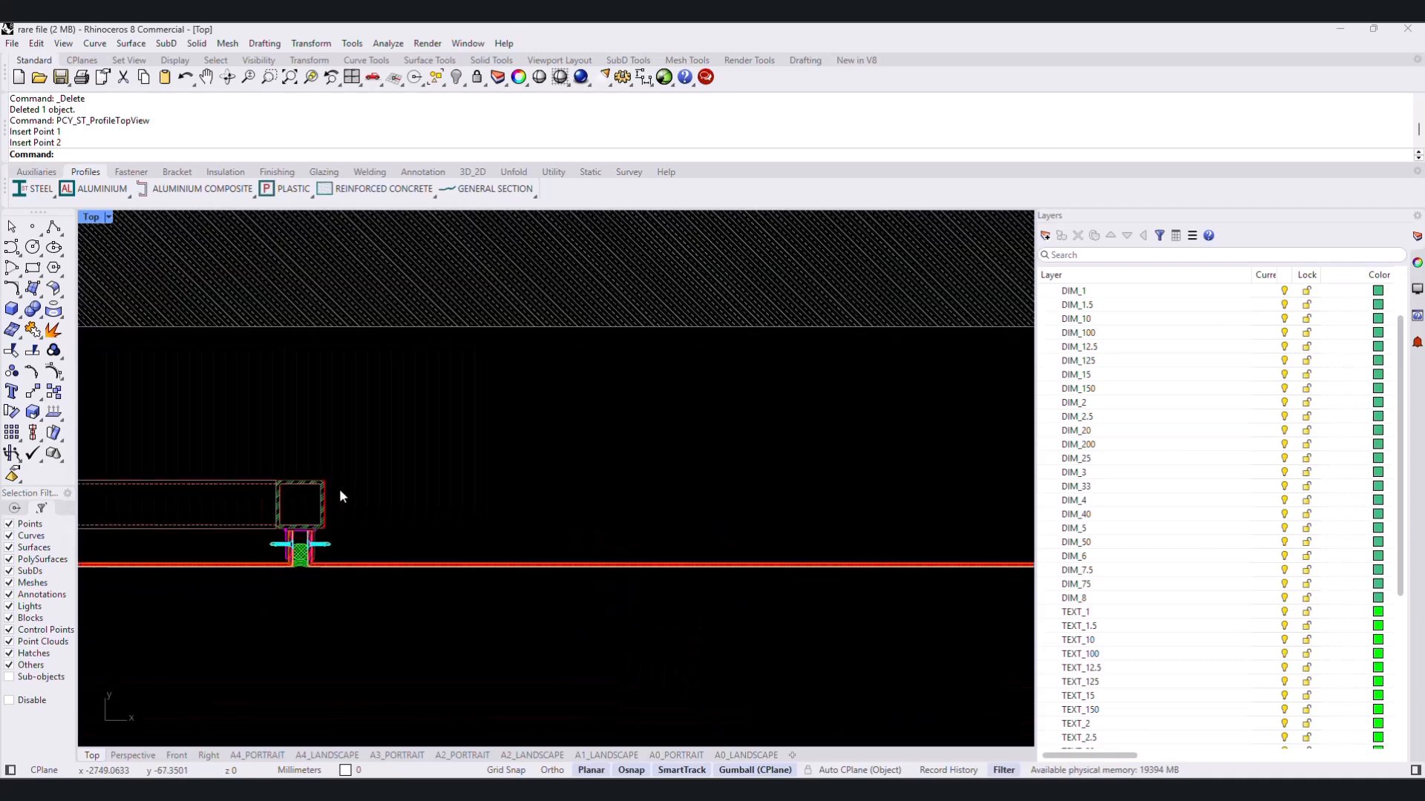
- Add a steel rectangular hollow section top view with profile width 40 between the second and third joints' sections
{"action": "key", "text": "Return"}
{"action": "double_click", "coordinate": [393, 302]}
{"action": "type", "text": "40"}
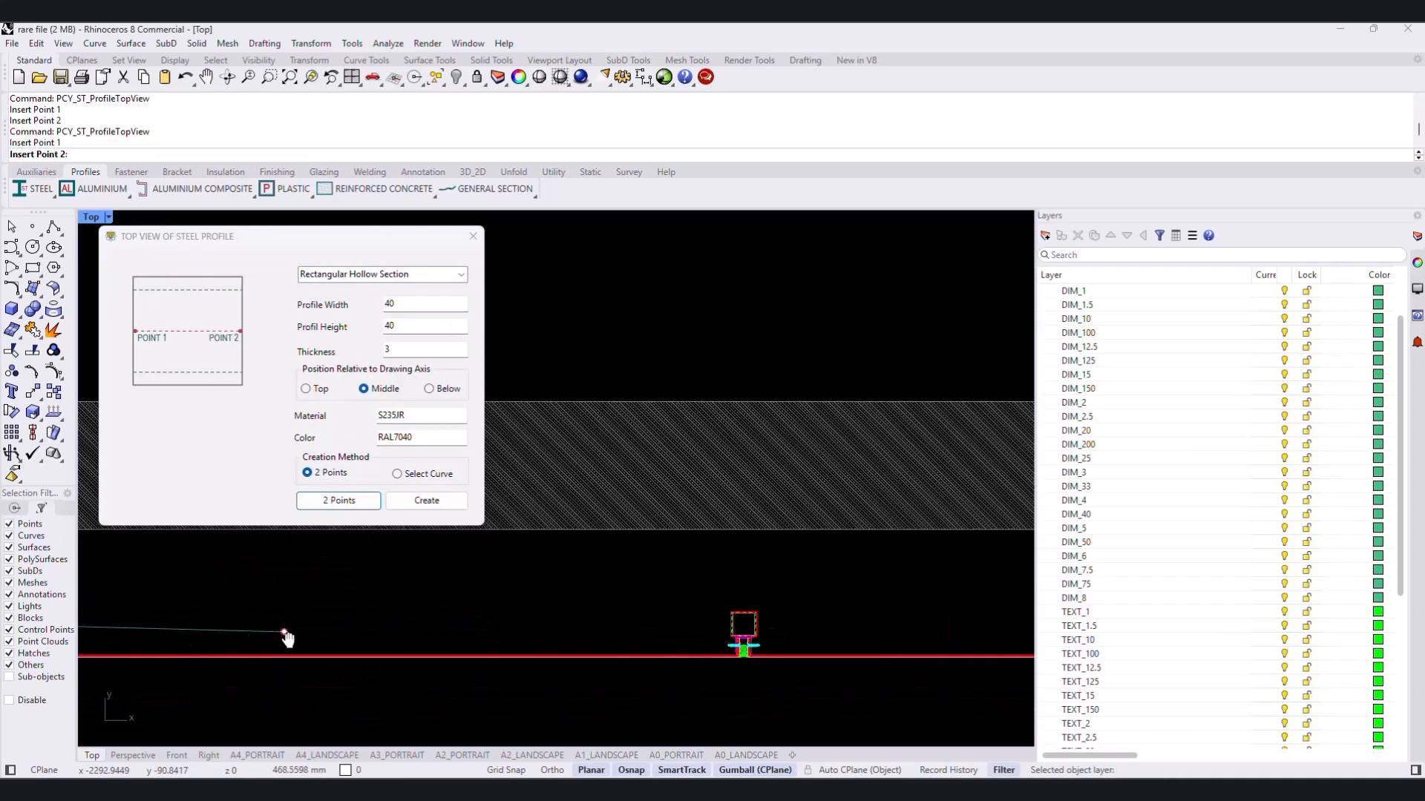
{"action": "scroll", "coordinate": [761, 605], "scroll_direction": "up", "scroll_amount": 3}
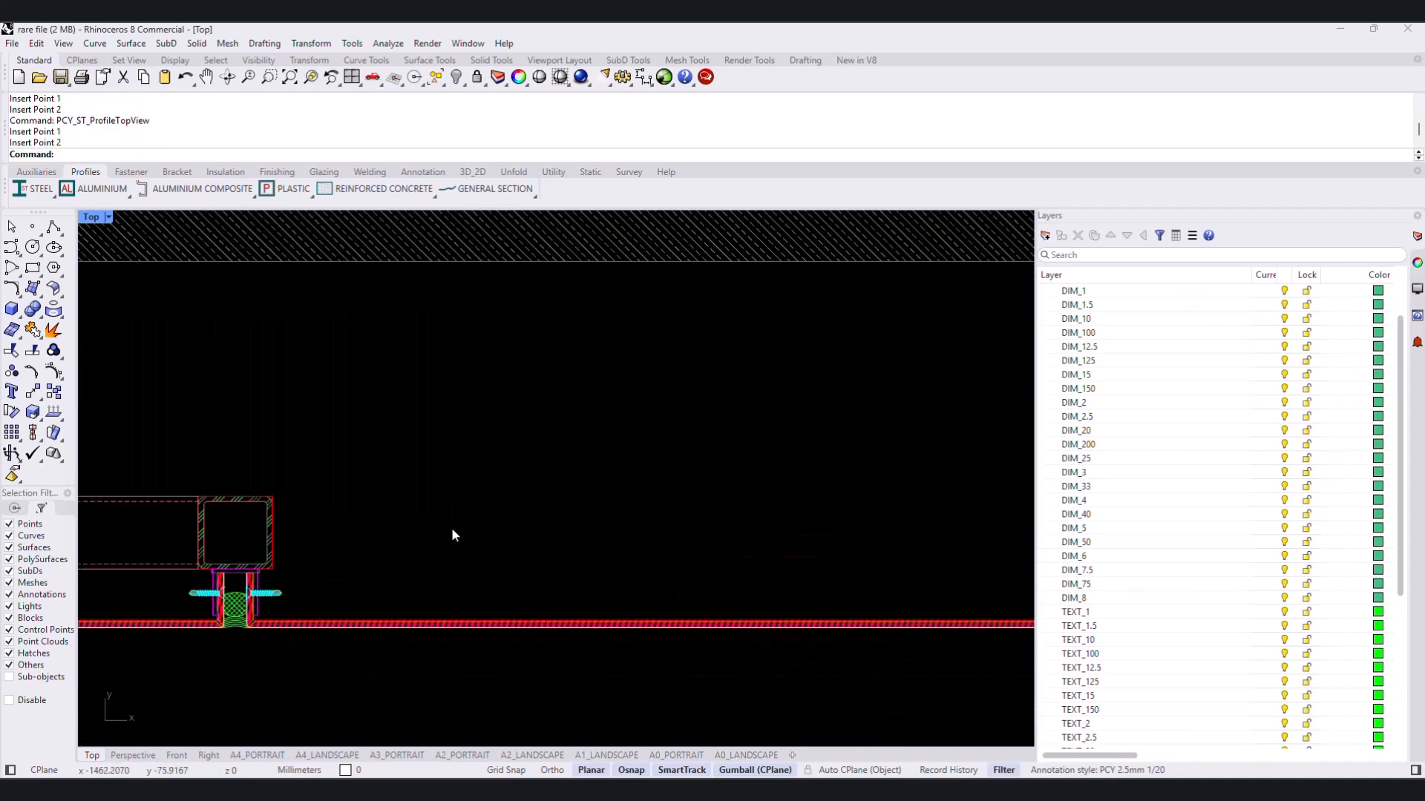
- Add a Middle-positioned 40 x 40 x 3 hollow section top view between the third and fourth joints' sections
{"action": "key", "text": "Return"}
{"action": "left_click", "coordinate": [338, 500]}
{"action": "scroll", "coordinate": [259, 596], "scroll_direction": "up", "scroll_amount": 3}
{"action": "left_click", "coordinate": [260, 596]}
{"action": "scroll", "coordinate": [260, 596], "scroll_direction": "down", "scroll_amount": 3}
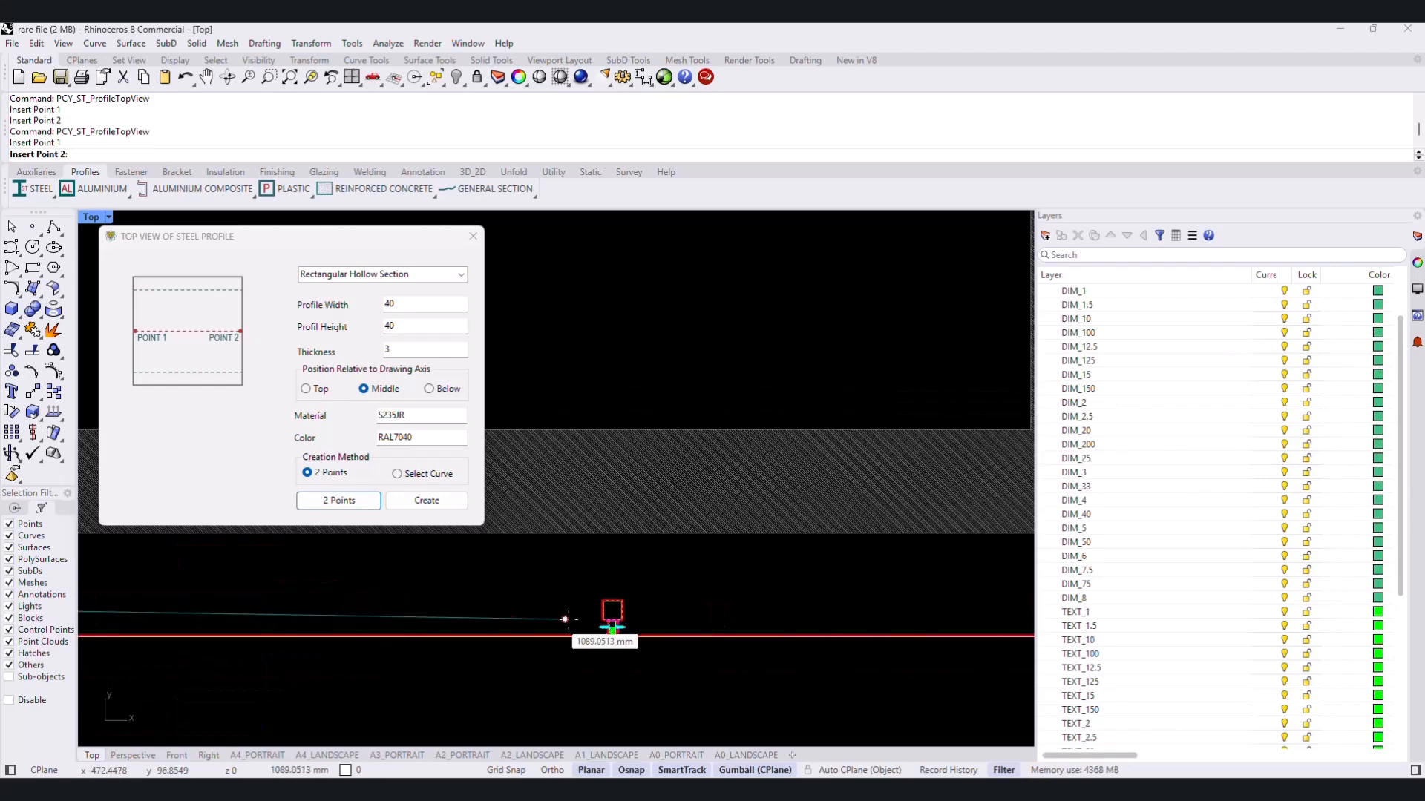
{"action": "left_click", "coordinate": [611, 618]}
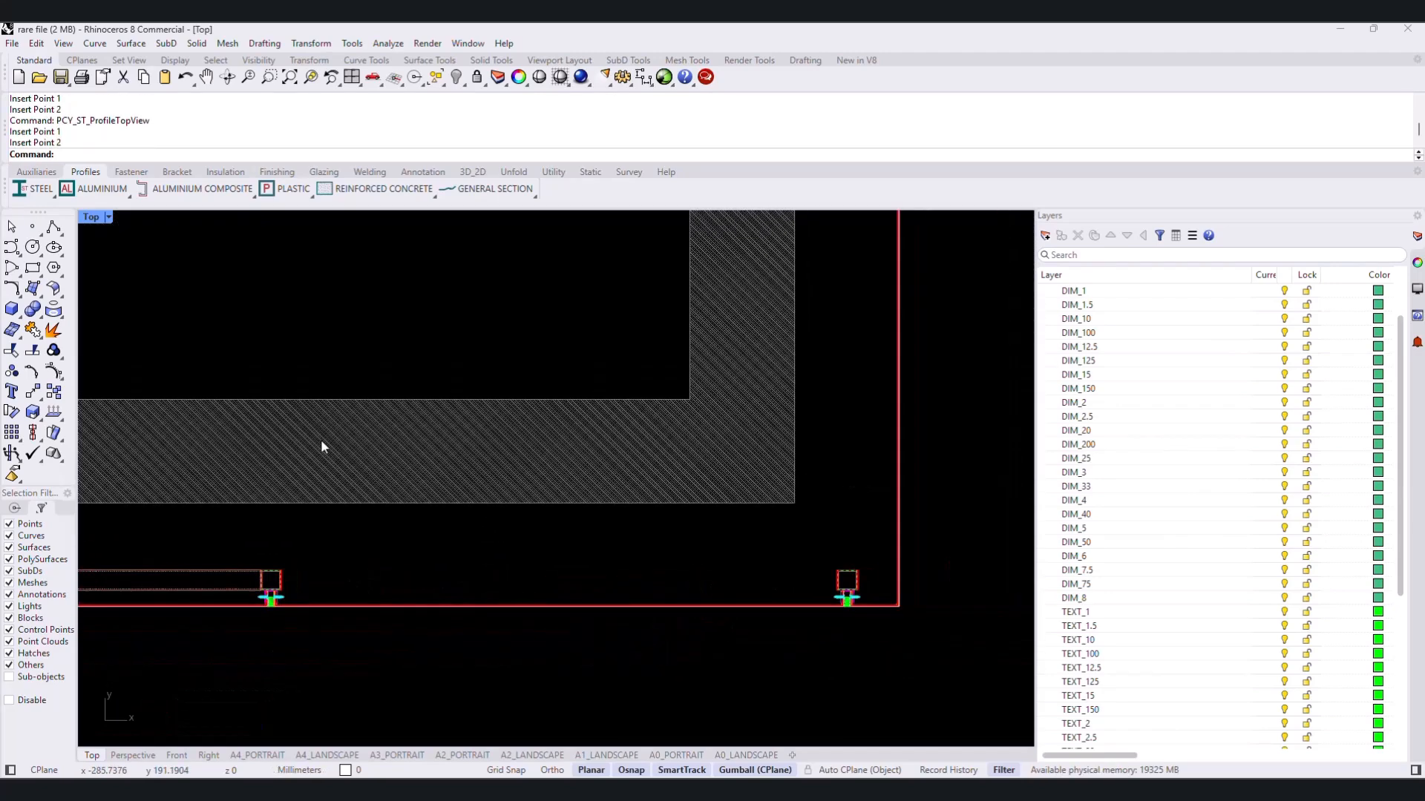
- Add a top view with profile width 40 and Middle position between the fourth and fifth joints' hollow sections
{"action": "double_click", "coordinate": [392, 306]}
{"action": "type", "text": "40"}
{"action": "left_click", "coordinate": [364, 388]}
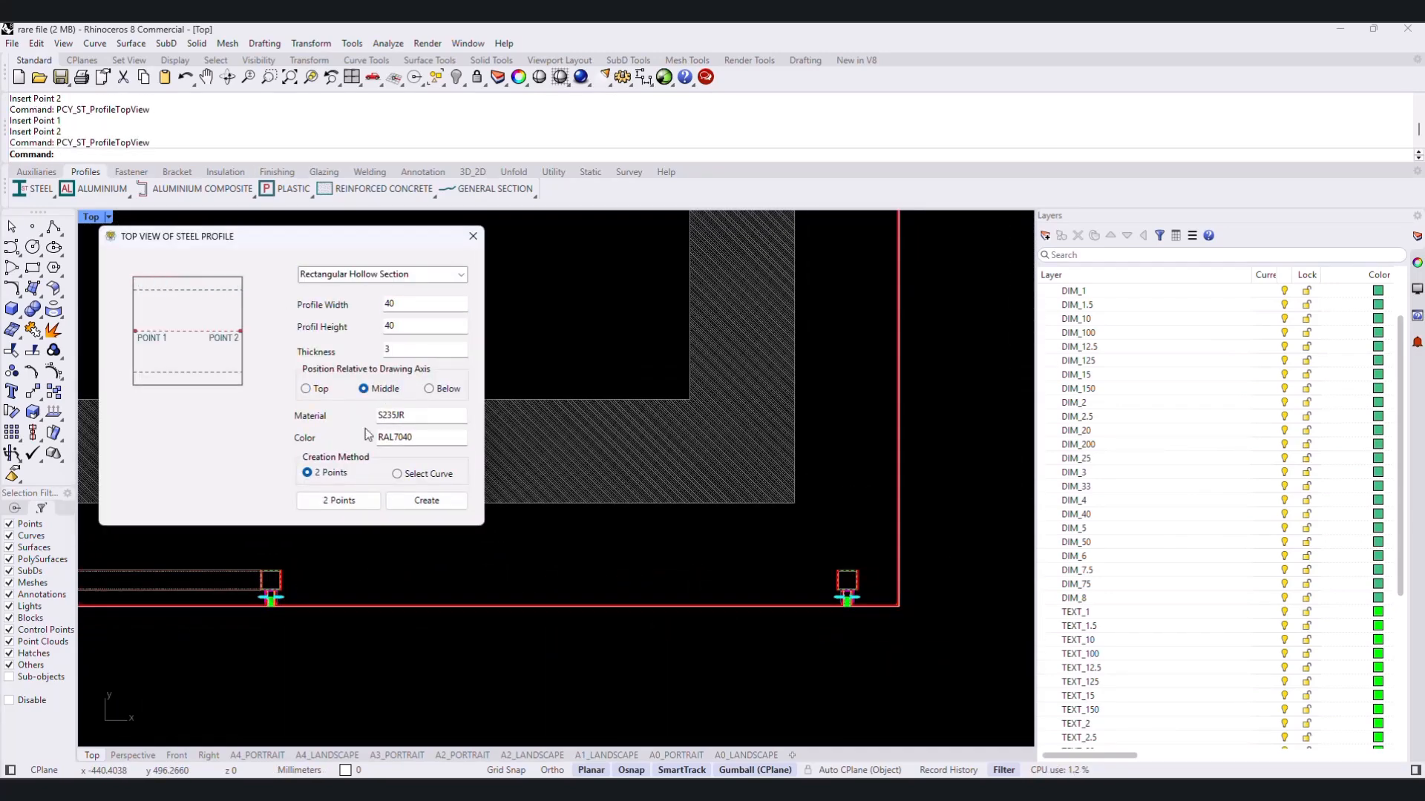
{"action": "left_click", "coordinate": [339, 500]}
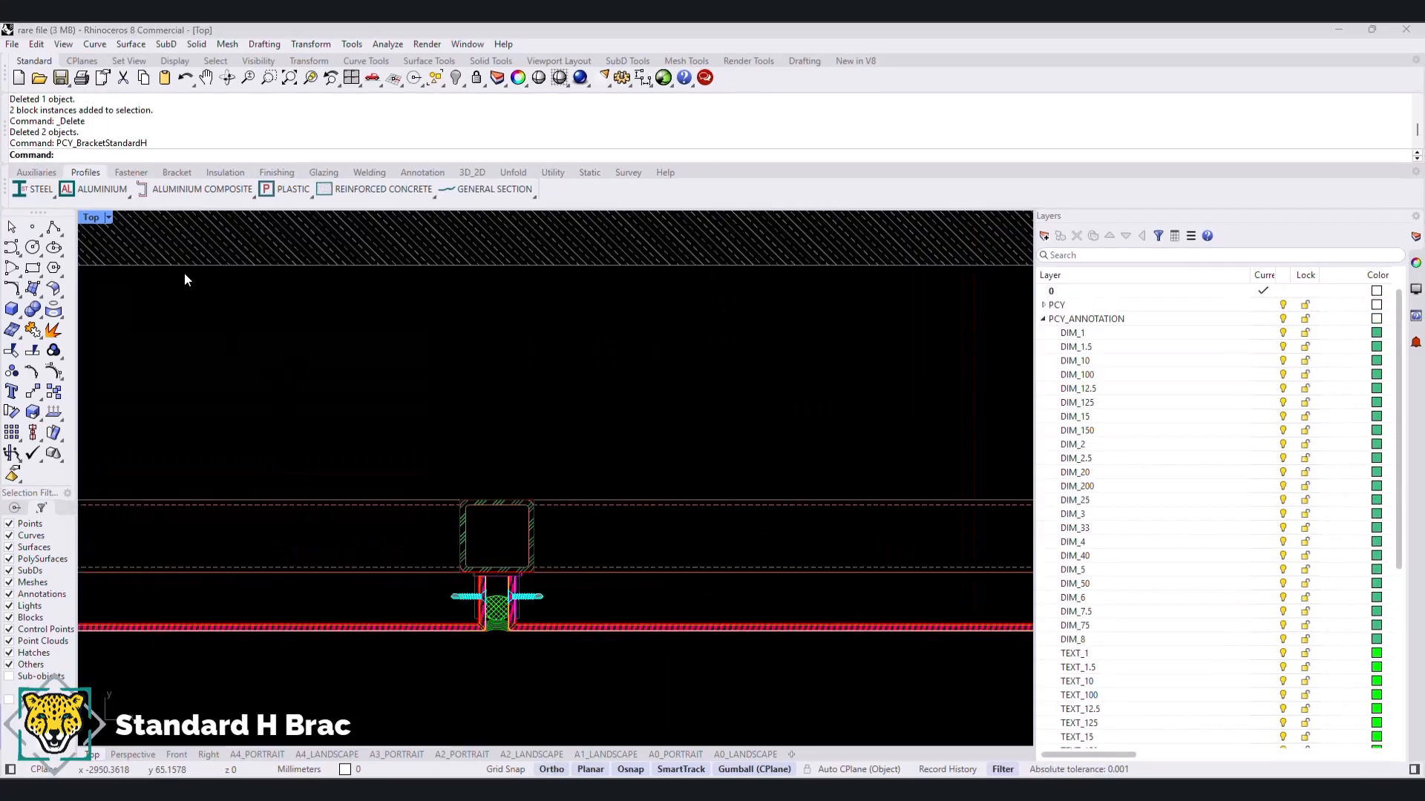
- Start a Standard H Bracket with two holes and set dimension H to 150 and C to 42
{"action": "left_click", "coordinate": [177, 172]}
{"action": "left_click", "coordinate": [63, 189]}
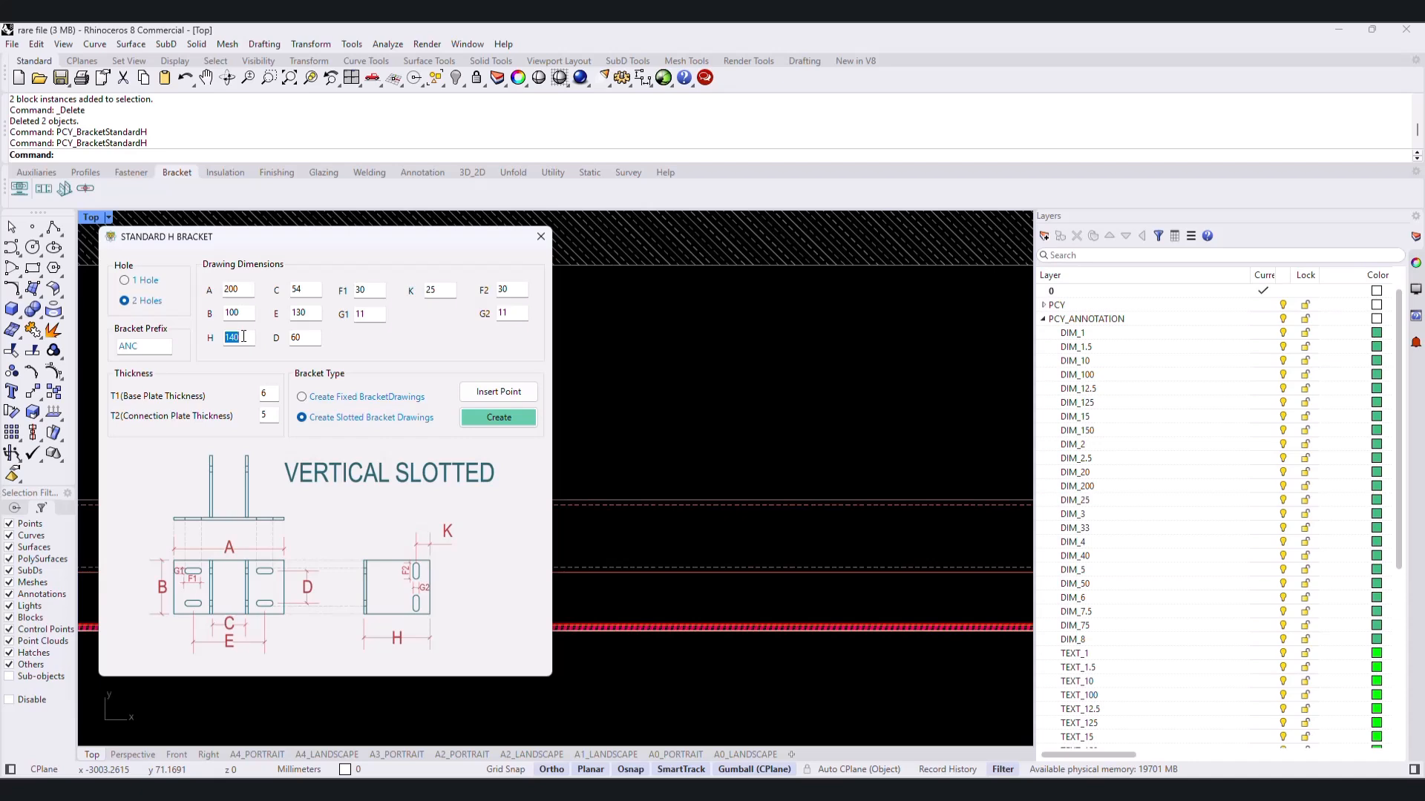
{"action": "type", "text": "150"}
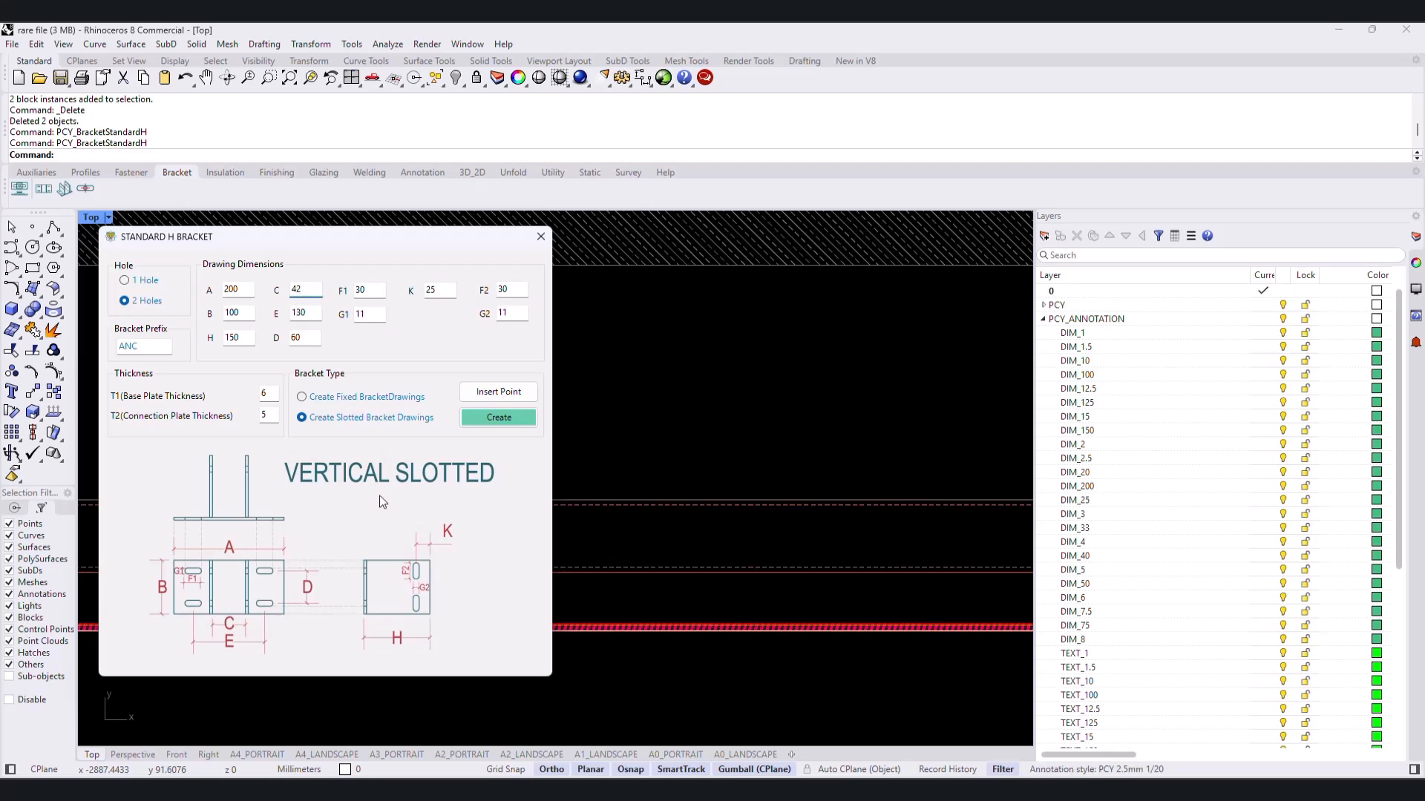
- Compare the bracket types, choose the fixed bracket drawings, and set the base plate thickness T1 to 5
{"action": "left_click", "coordinate": [312, 399]}
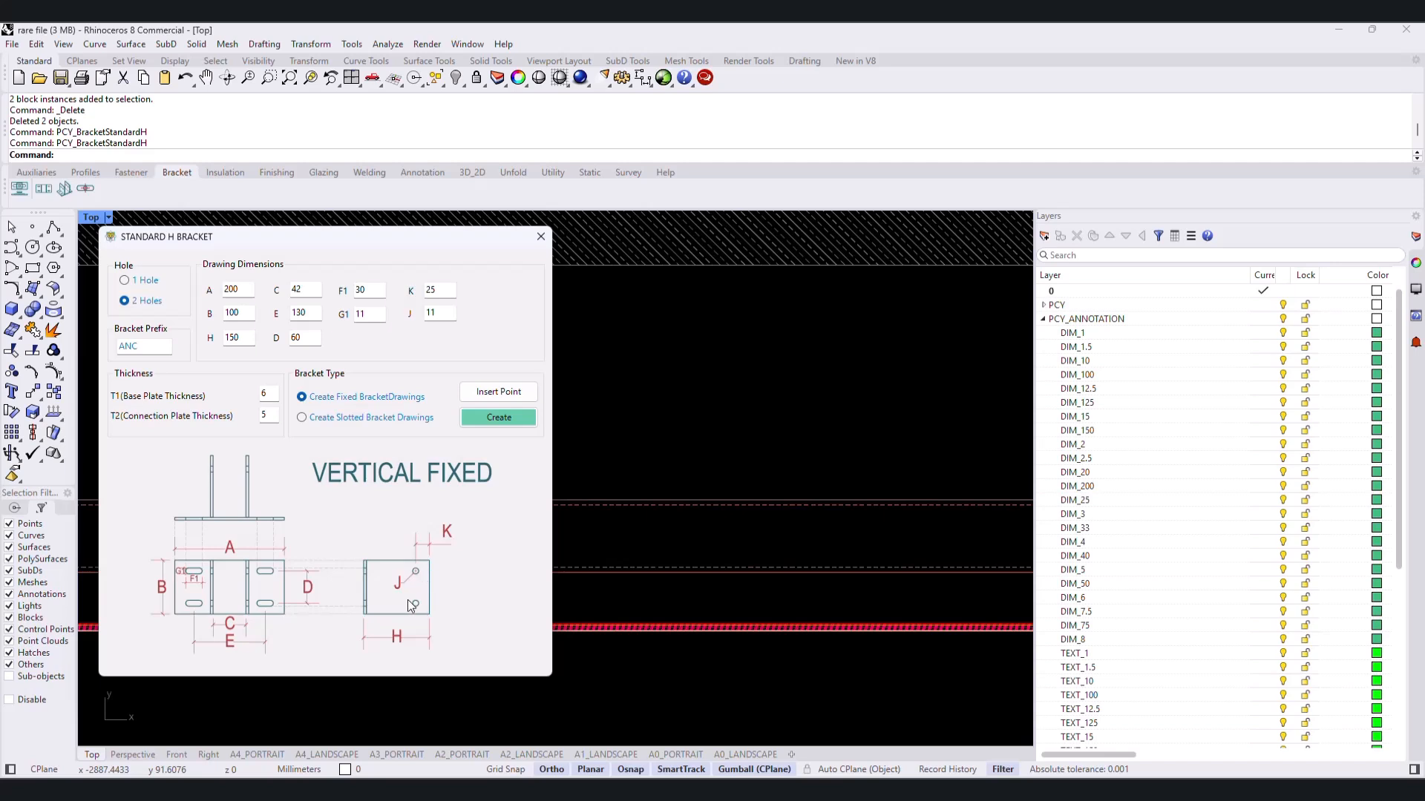
{"action": "left_click", "coordinate": [346, 416]}
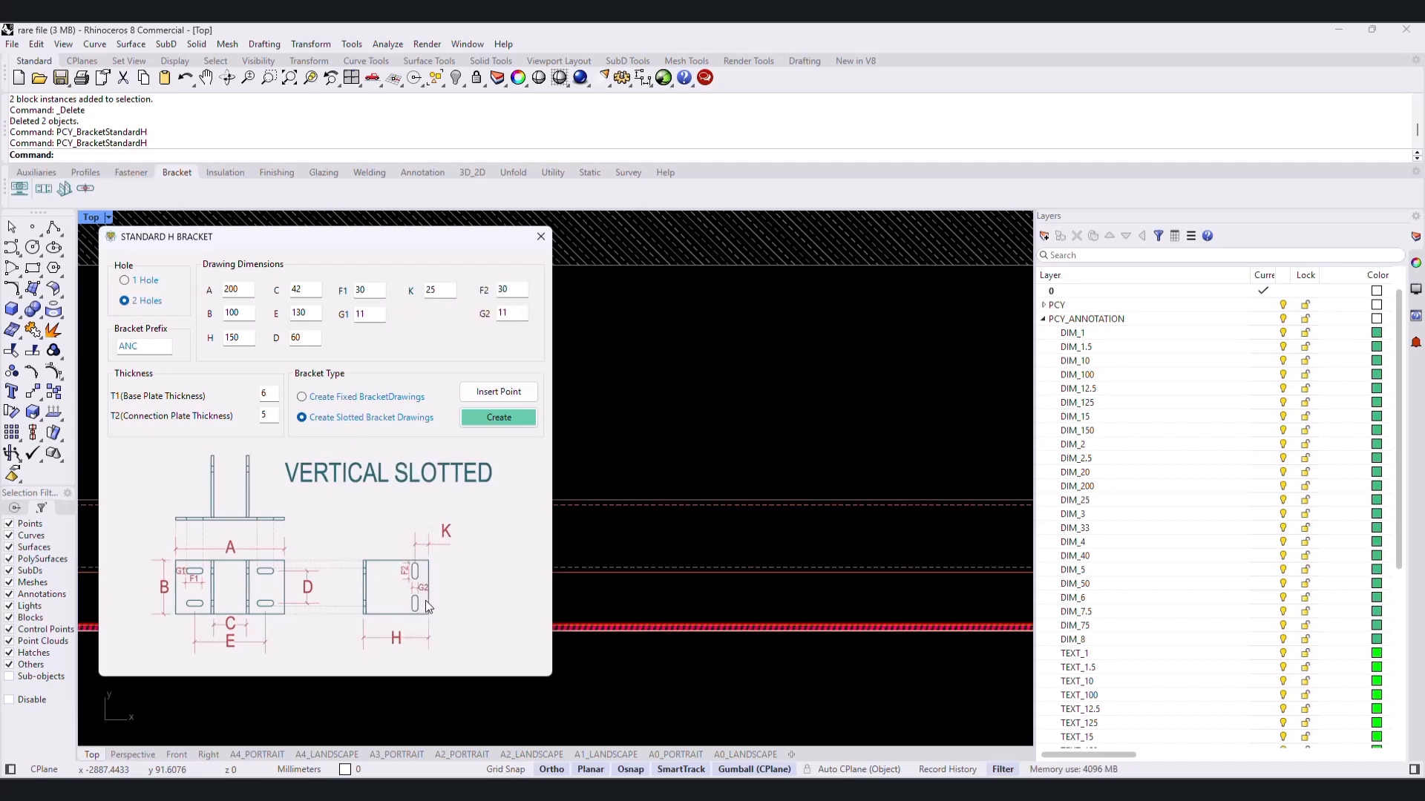
{"action": "left_click", "coordinate": [353, 398]}
{"action": "double_click", "coordinate": [268, 393]}
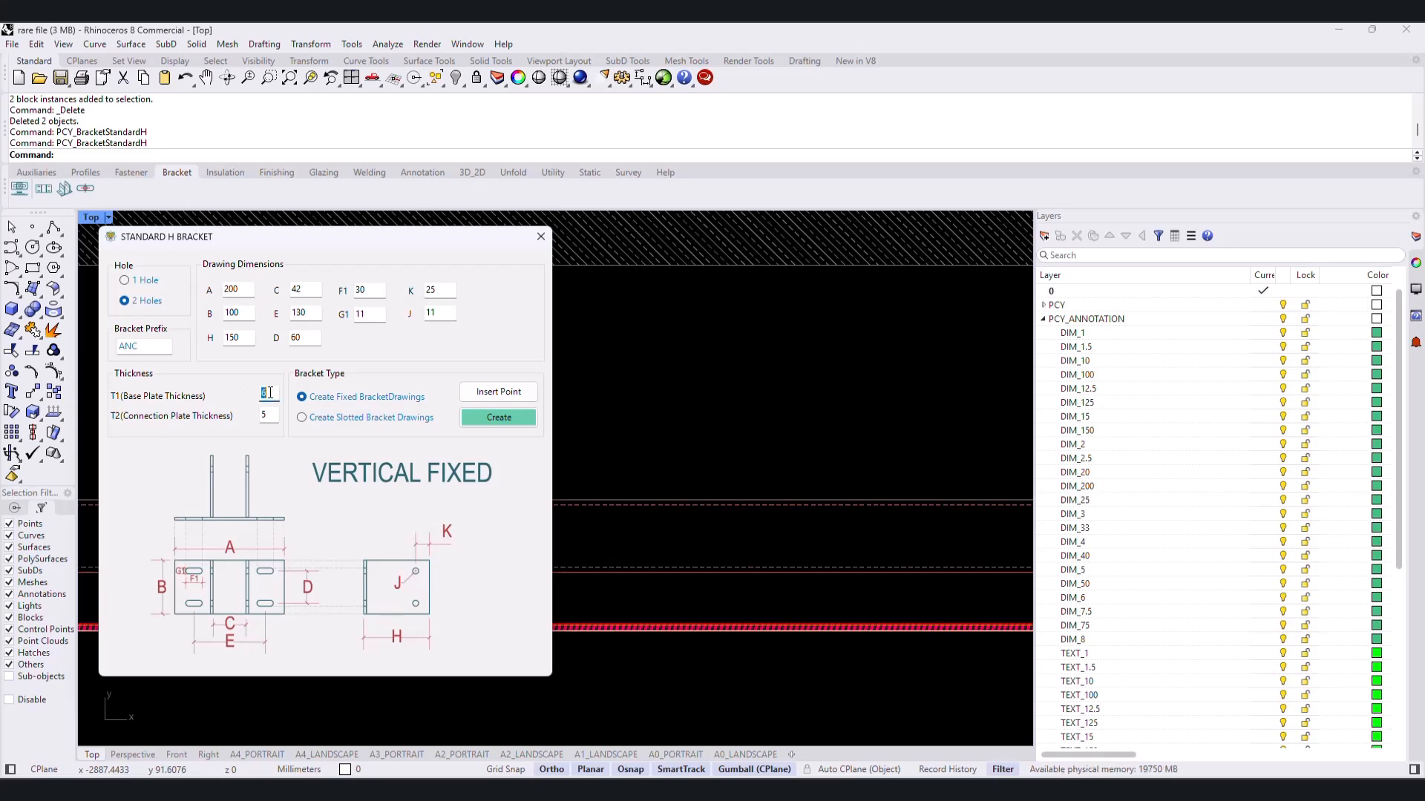
- Specify an insertion point near the second joint's hollow section and create the fixed H bracket drawing
{"action": "left_click", "coordinate": [504, 419]}
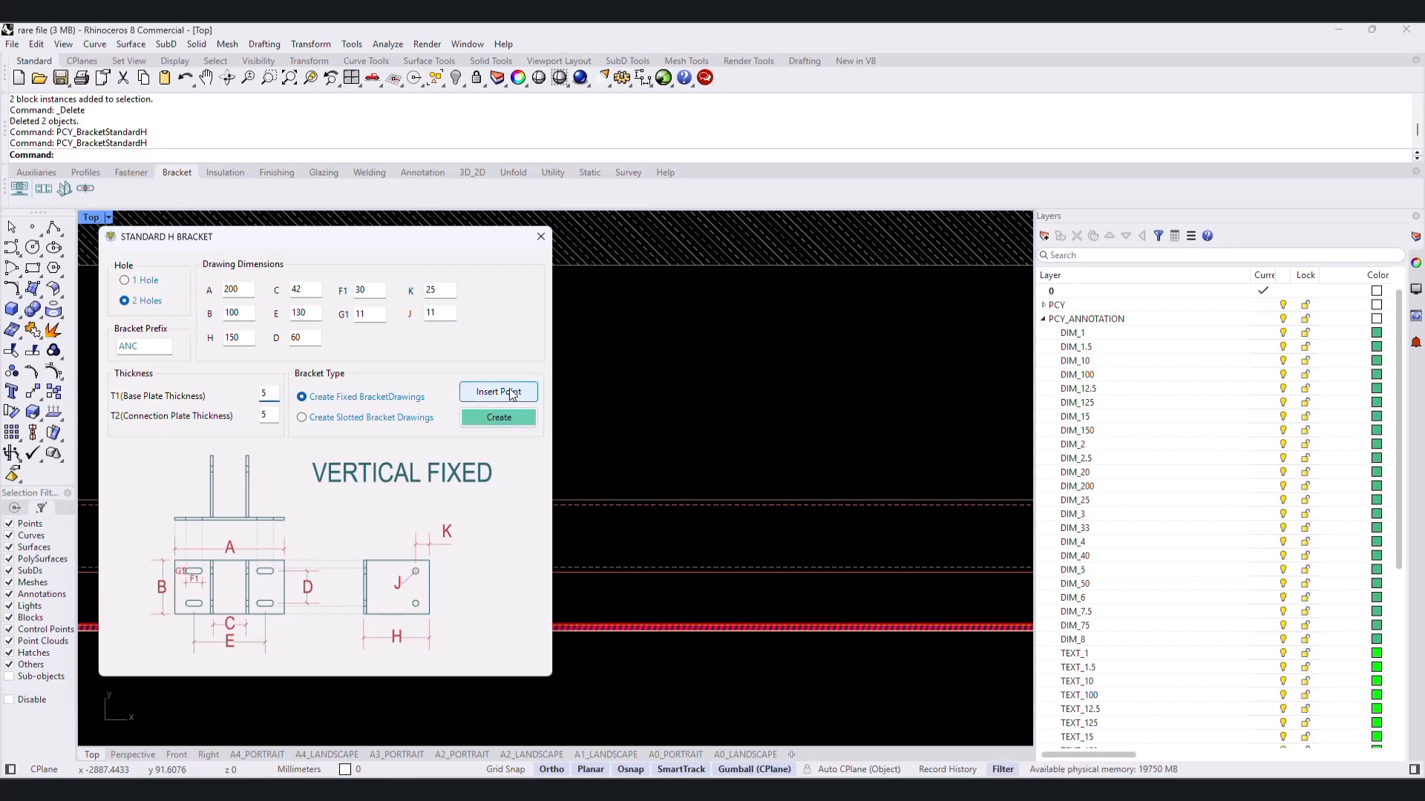
{"action": "left_click_drag", "start_coordinate": [440, 242], "coordinate": [281, 167]}
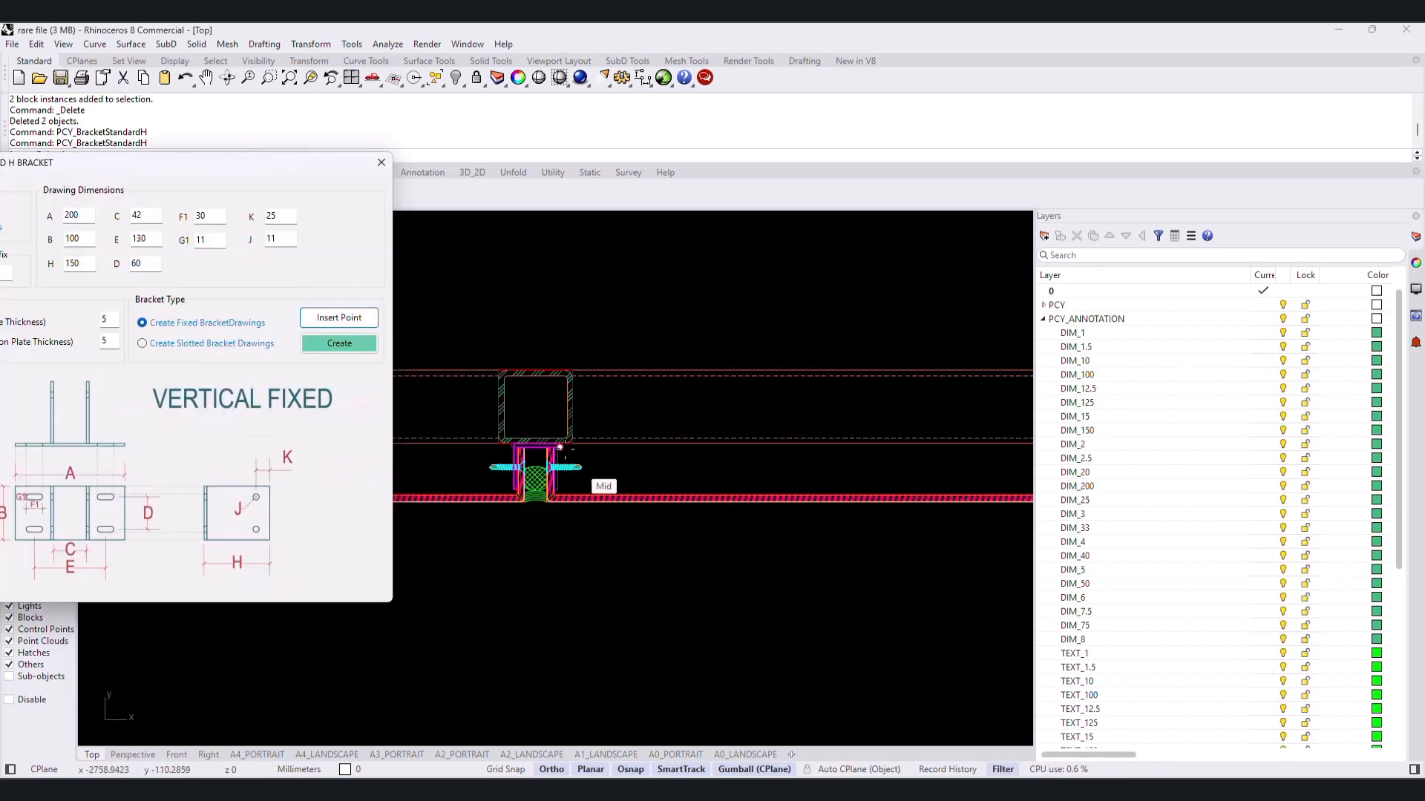
{"action": "scroll", "coordinate": [710, 513], "scroll_direction": "up", "scroll_amount": 5}
{"action": "left_click", "coordinate": [331, 335]}
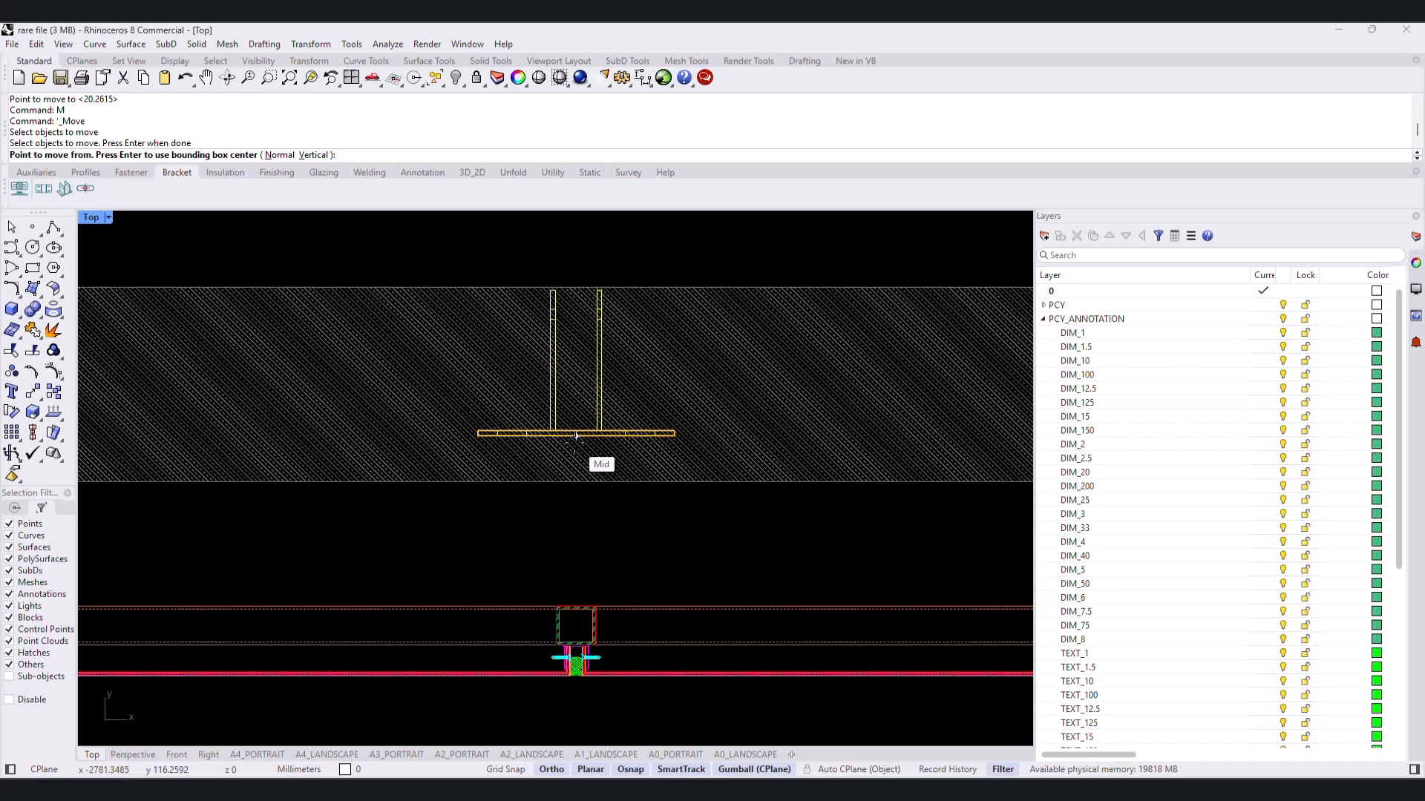
- Move the bracket from its base plate's lower edge midpoint straight down onto the concrete wall's outer face
{"action": "left_click", "coordinate": [576, 436]}
{"action": "key", "text": "F8"}
{"action": "left_click", "coordinate": [575, 481]}
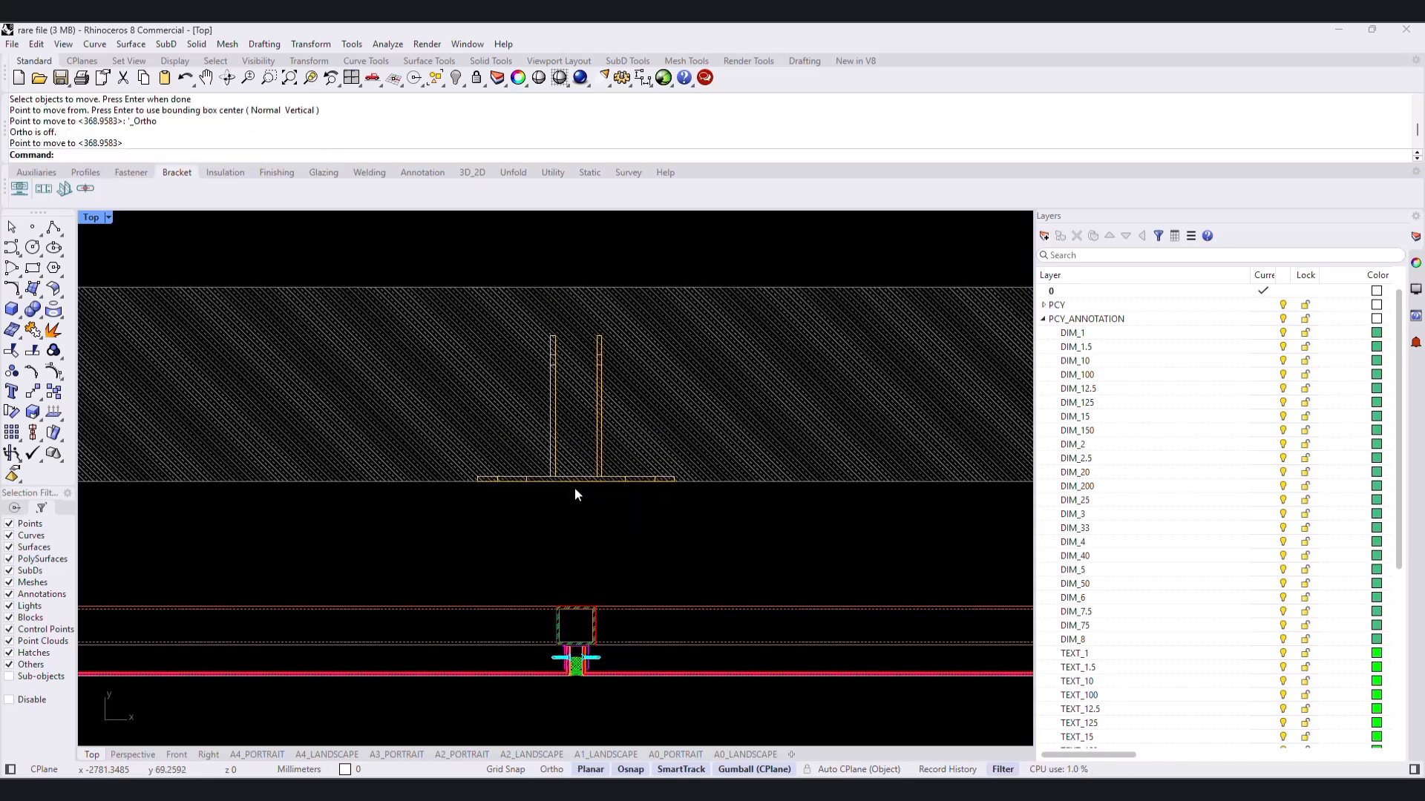
- Mirror the bracket about the concrete wall's outer face without keeping the original, so its plates point toward the hollow section
{"action": "type", "text": "Mirror"}
{"action": "key", "text": "Return"}
{"action": "left_click", "coordinate": [645, 480]}
{"action": "key", "text": "Return"}
{"action": "left_click", "coordinate": [674, 482]}
{"action": "left_click", "coordinate": [711, 485]}
- Edit the bracket's side plate block and move the plate ends down to the hollow section's far edge
{"action": "scroll", "coordinate": [602, 681], "scroll_direction": "up", "scroll_amount": 12}
{"action": "double_click", "coordinate": [421, 486]}
{"action": "left_click_drag", "start_coordinate": [416, 522], "coordinate": [644, 457], "text": "ctrl+shift"}
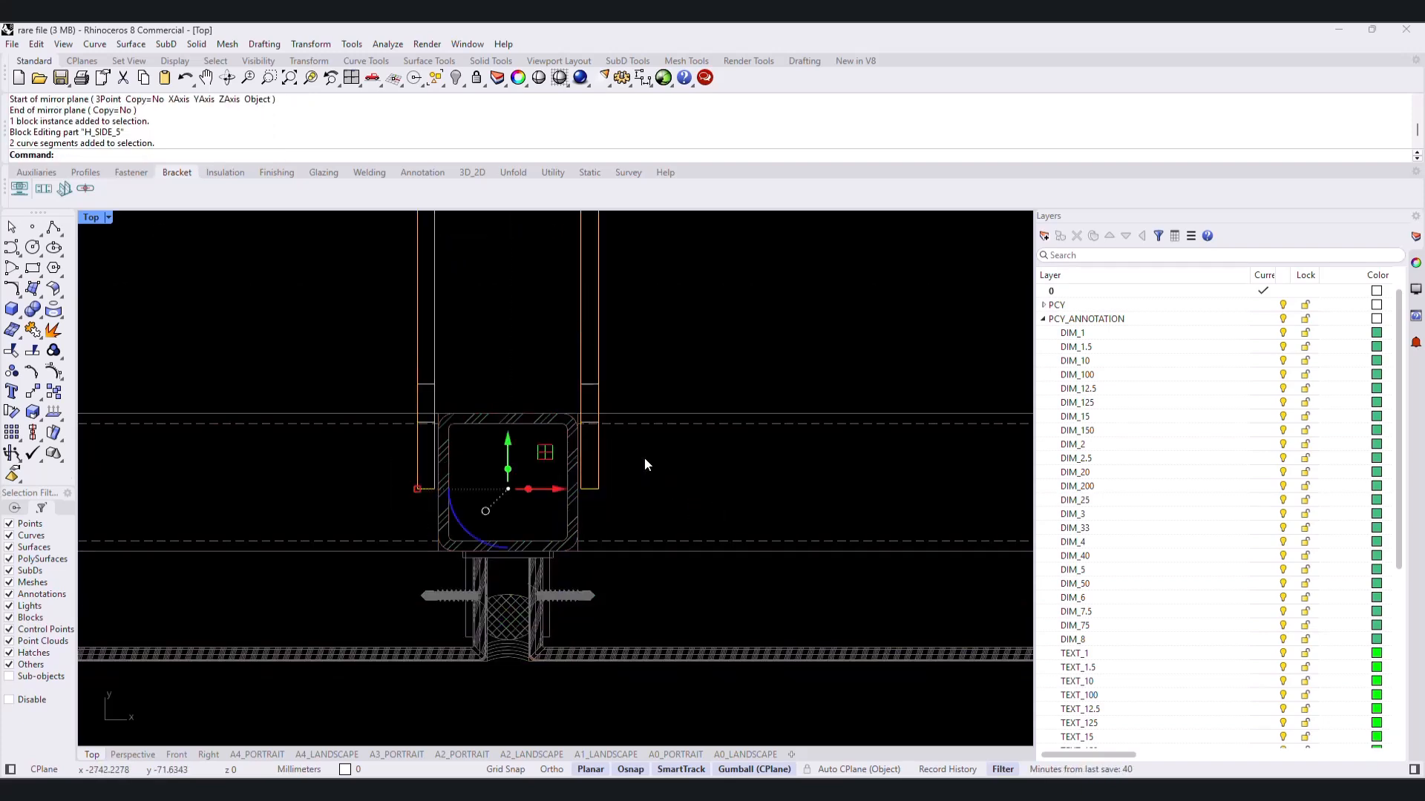
{"action": "type", "text": "m"}
{"action": "key", "text": "Return"}
{"action": "left_click", "coordinate": [426, 487]}
{"action": "left_click", "coordinate": [426, 551]}
- Move the hole lines on the bracket's side plates down so they are centred on the hollow section's depth
{"action": "scroll", "coordinate": [598, 551], "scroll_direction": "up", "scroll_amount": 9}
{"action": "key", "text": "Escape"}
{"action": "scroll", "coordinate": [668, 512], "scroll_direction": "down", "scroll_amount": 10}
{"action": "type", "text": "m"}
{"action": "key", "text": "Return"}
{"action": "key", "text": "Escape"}
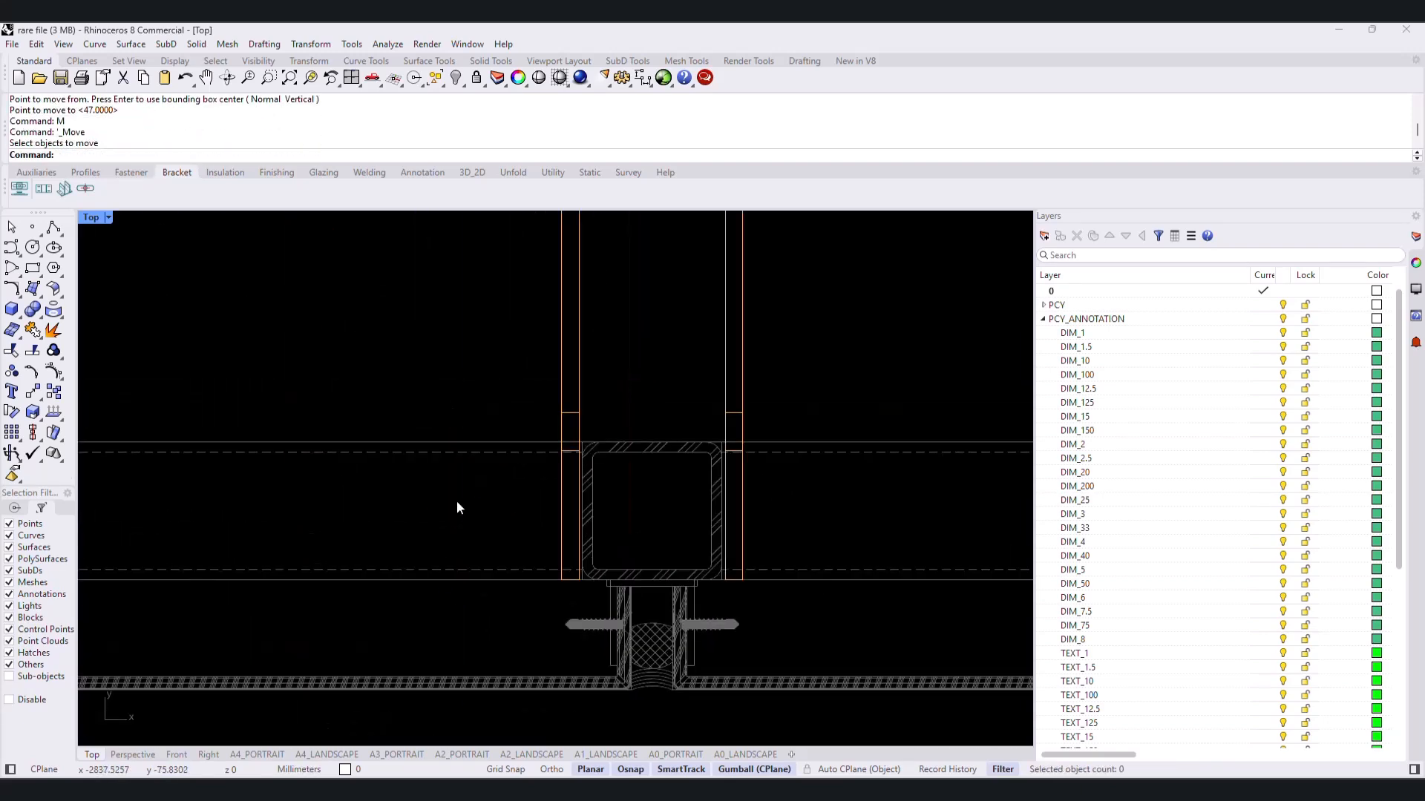
{"action": "left_click_drag", "start_coordinate": [457, 500], "coordinate": [781, 380]}
{"action": "type", "text": "m"}
{"action": "key", "text": "Return"}
{"action": "left_click", "coordinate": [742, 442]}
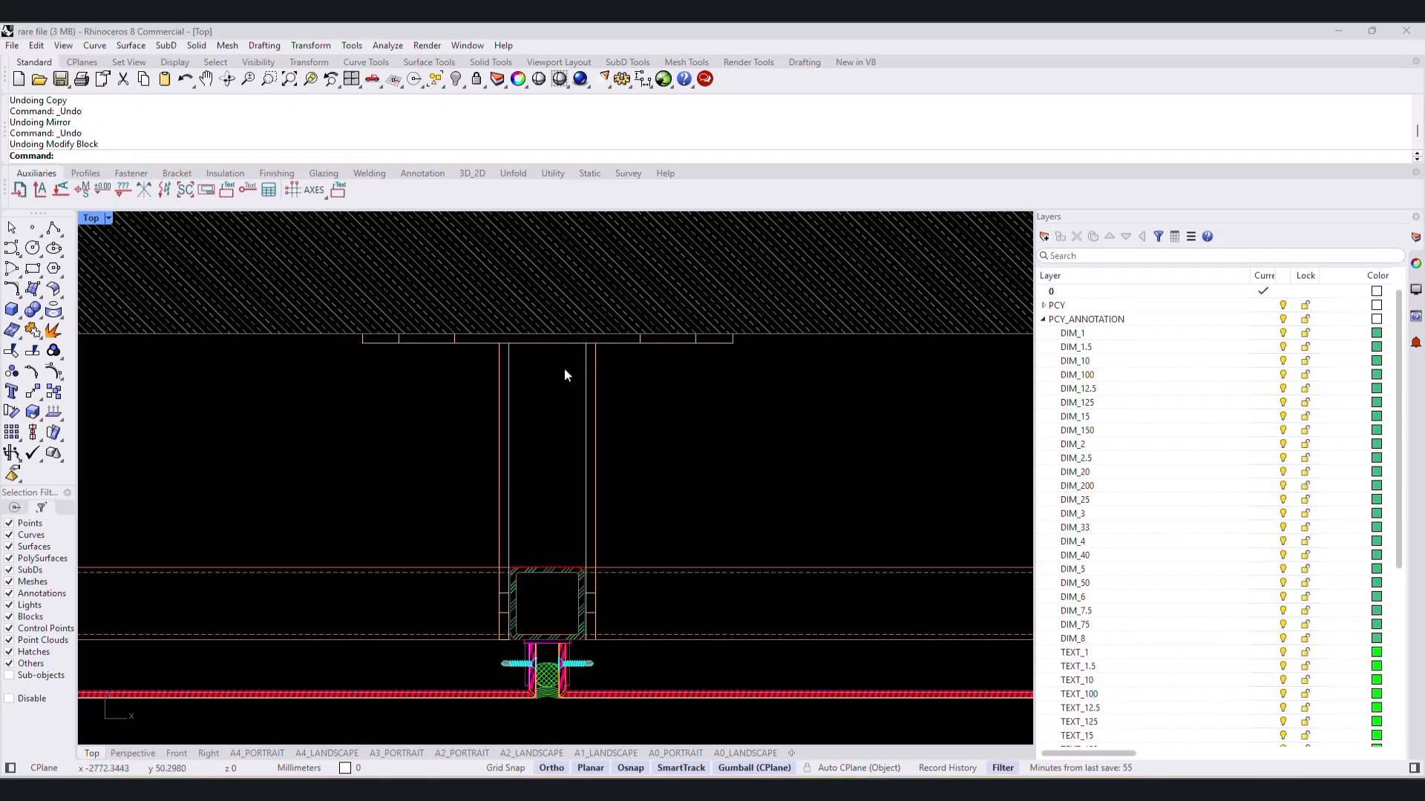
- Insert a HILTI_HST2-R_M8X75_10 mechanical anchor through the left flange of the bracket's base plate into the concrete wall
{"action": "left_click", "coordinate": [130, 173]}
{"action": "left_click", "coordinate": [127, 195]}
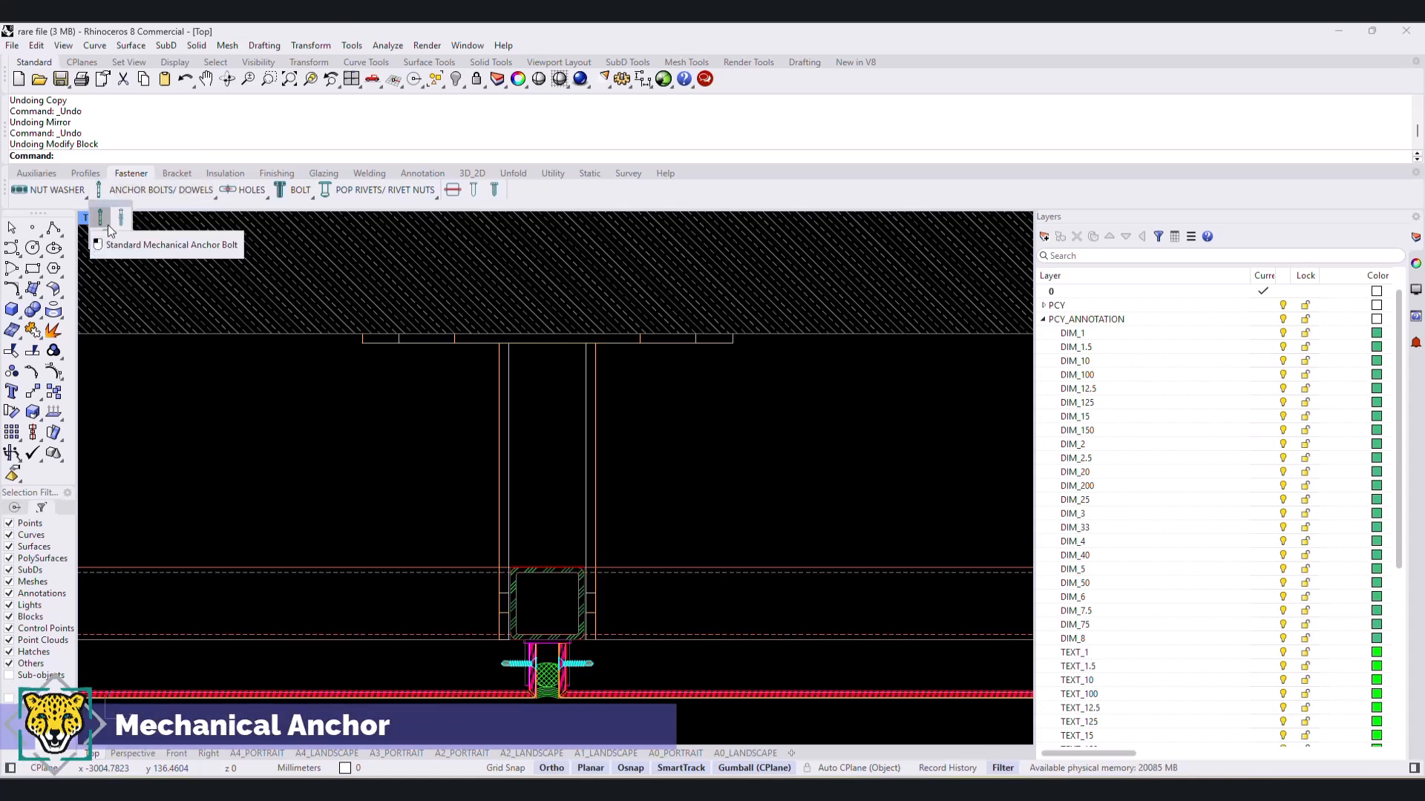
{"action": "left_click", "coordinate": [108, 225]}
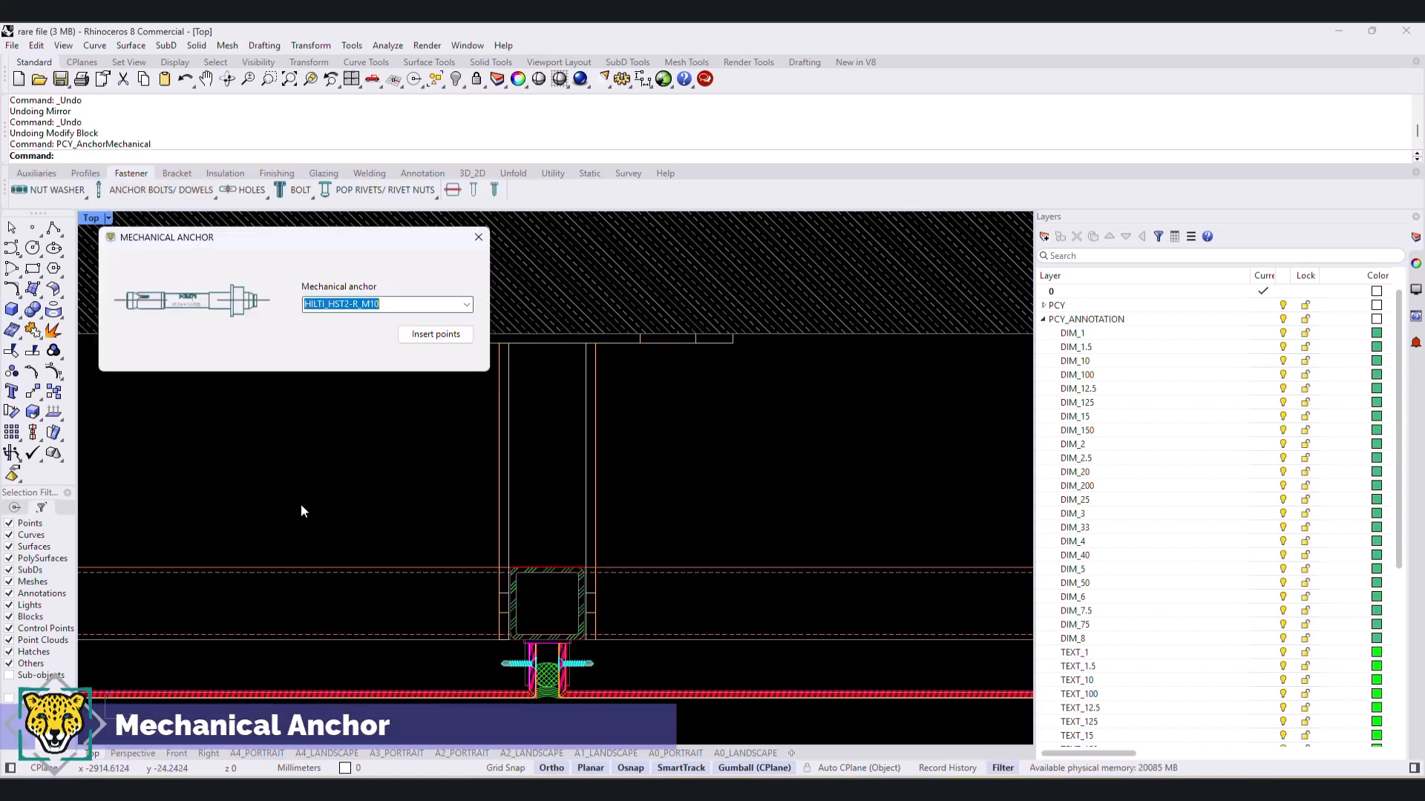
{"action": "left_click", "coordinate": [468, 305]}
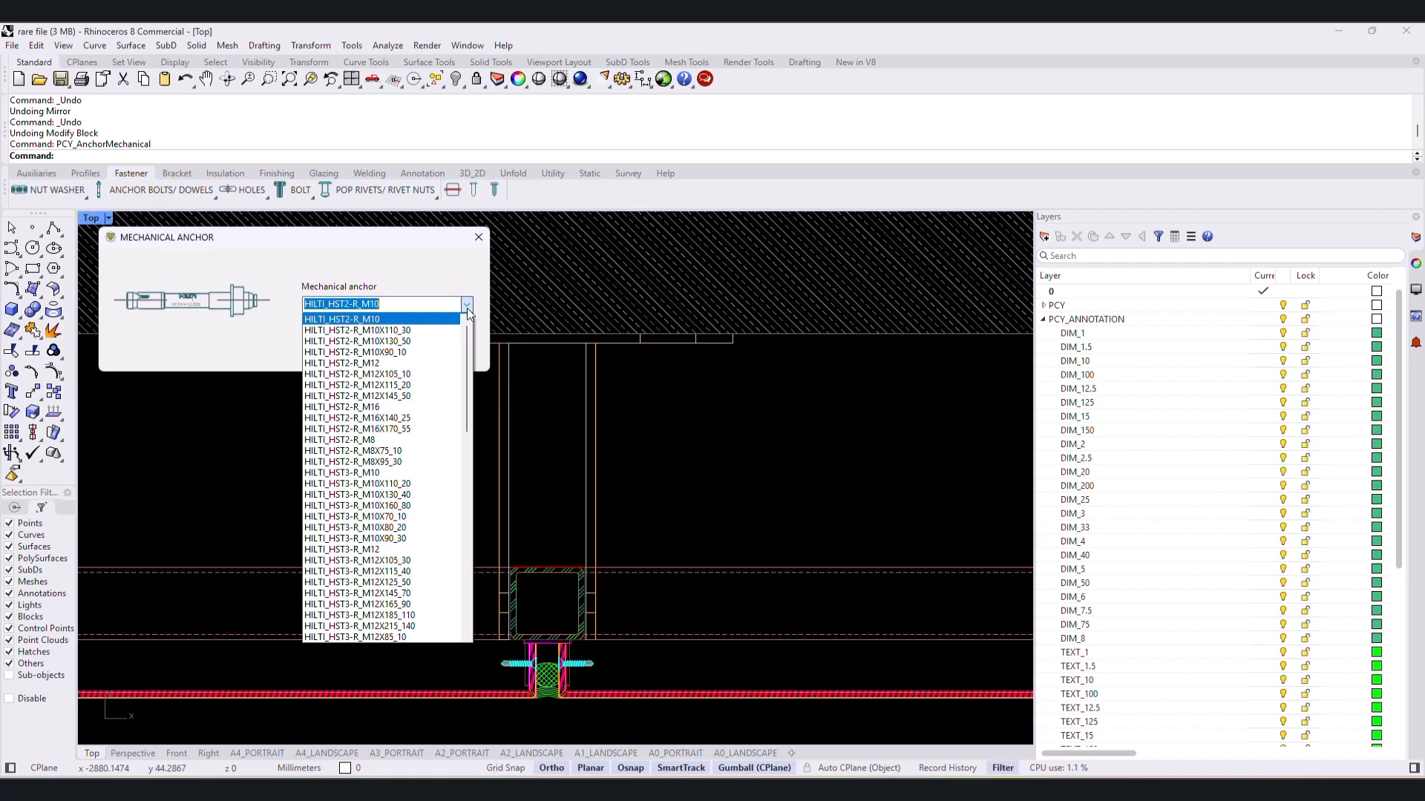
{"action": "left_click", "coordinate": [403, 450]}
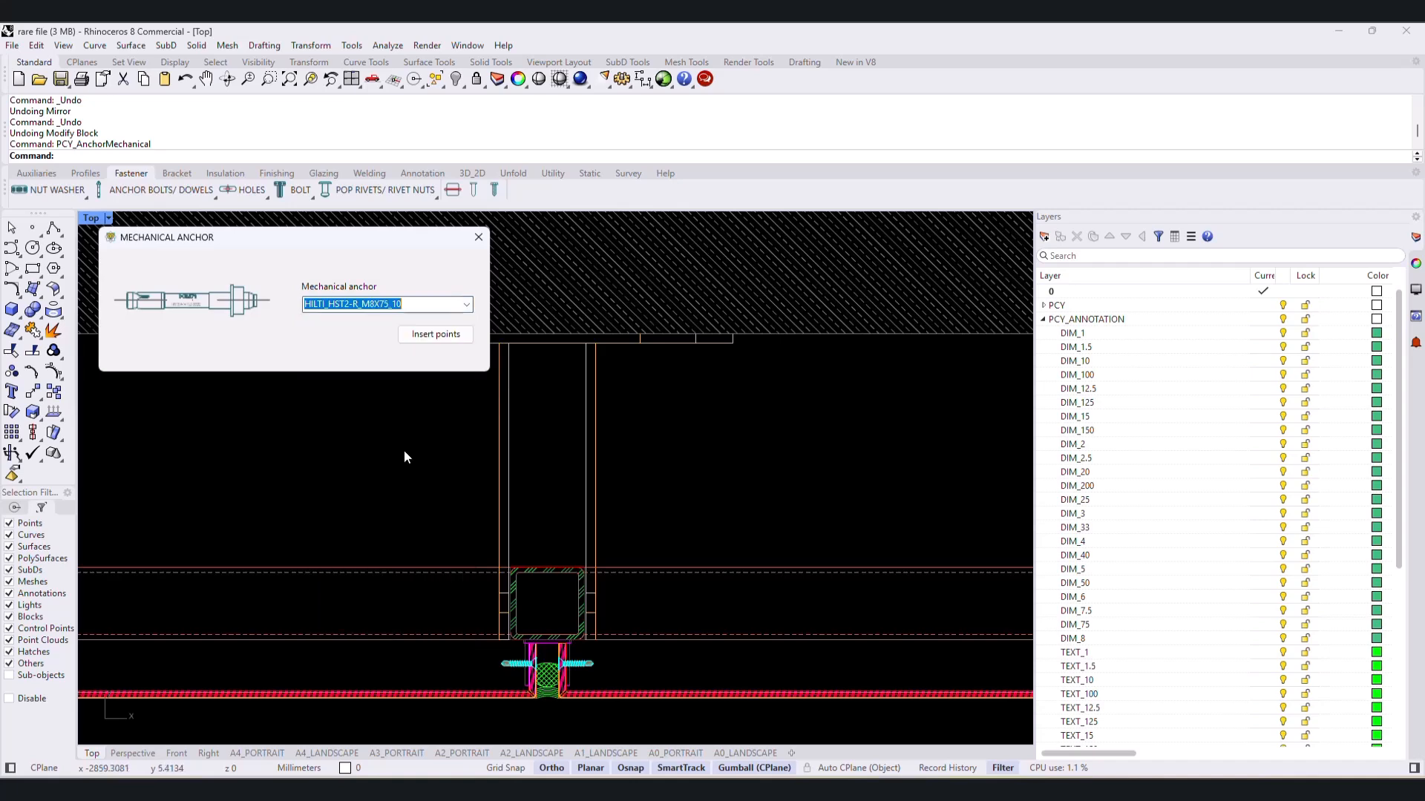
{"action": "left_click", "coordinate": [433, 340]}
{"action": "scroll", "coordinate": [707, 566], "scroll_direction": "up", "scroll_amount": 4}
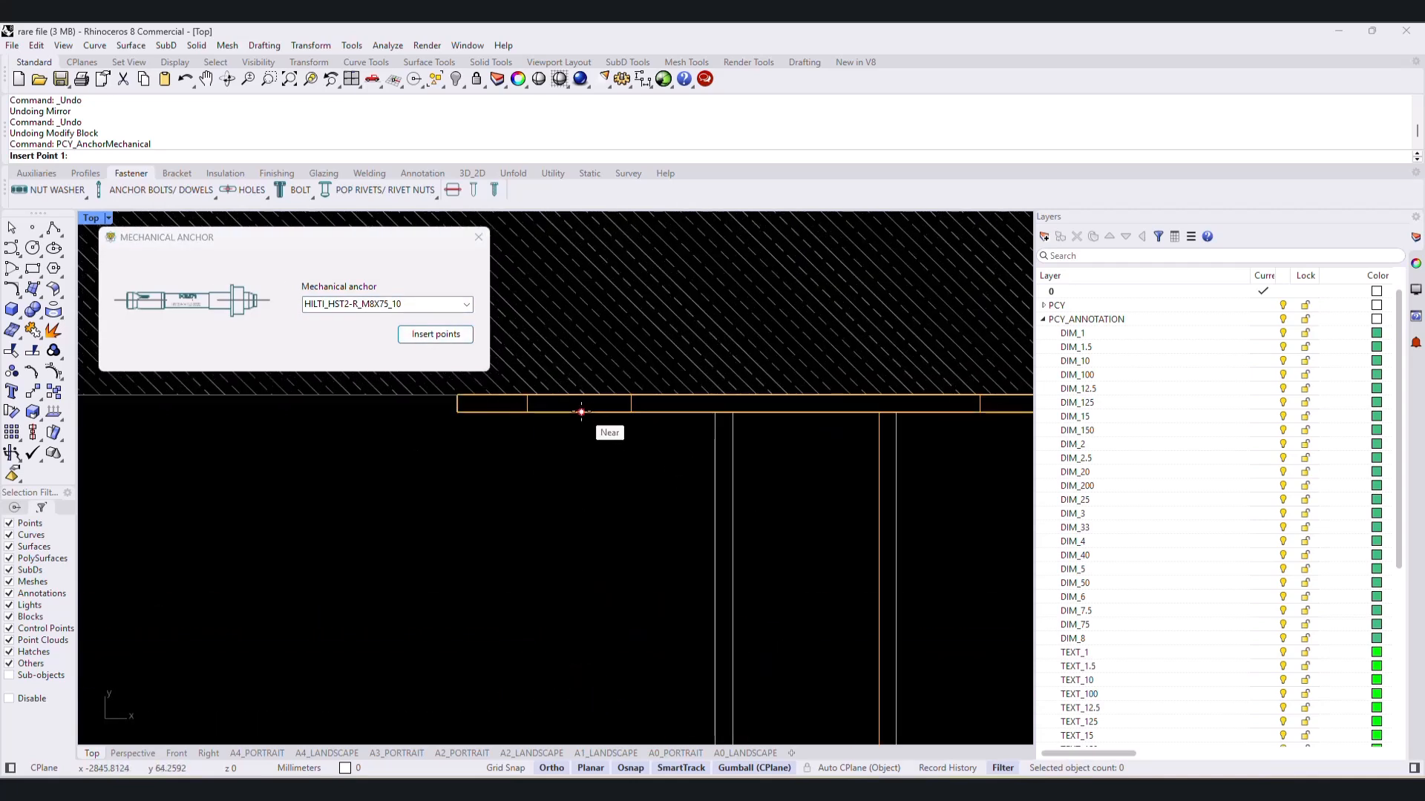
{"action": "left_click", "coordinate": [581, 412]}
{"action": "left_click", "coordinate": [336, 438]}
{"action": "scroll", "coordinate": [336, 438], "scroll_direction": "down", "scroll_amount": 3}
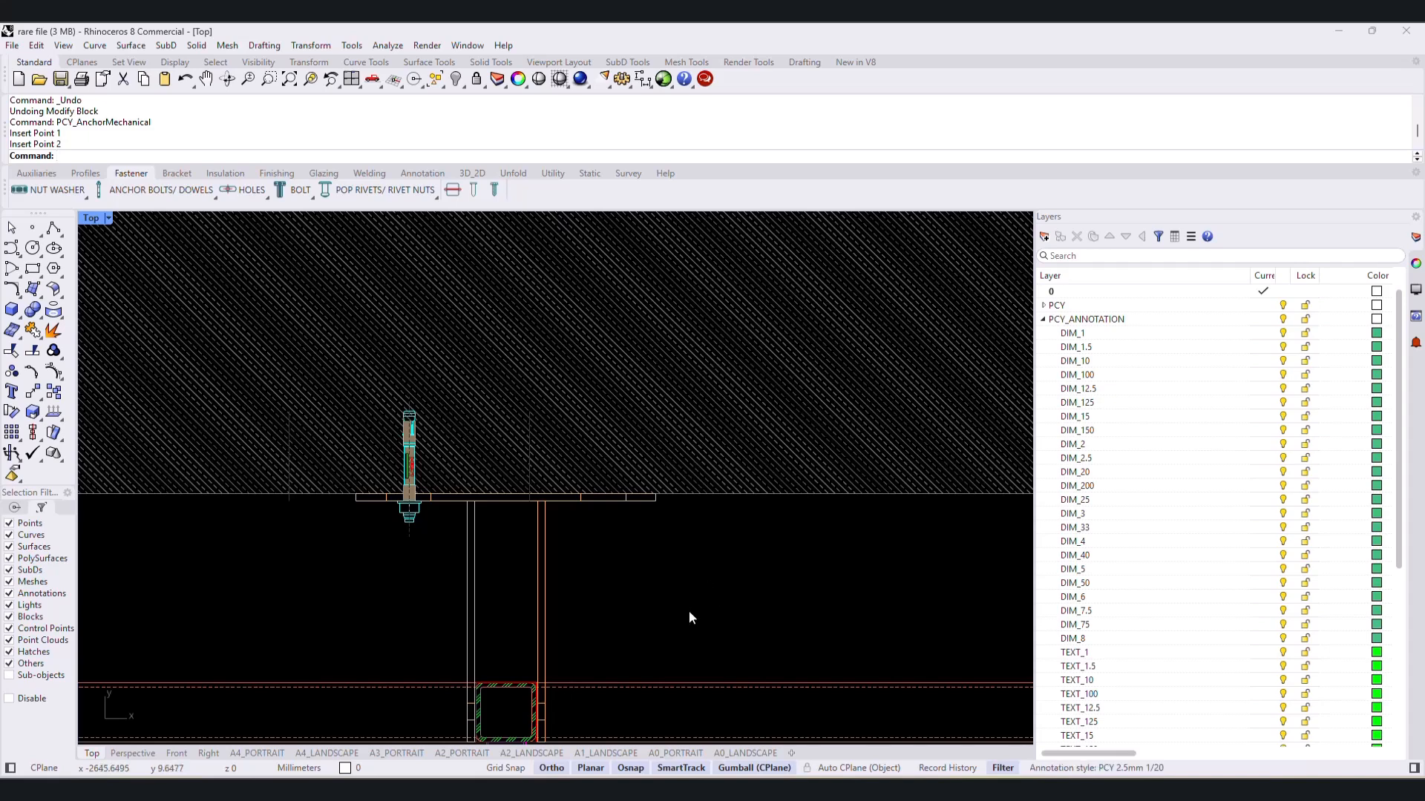
- Mirror the anchor about the vertical axis through the base plate's midpoint, keeping the original
{"action": "scroll", "coordinate": [415, 515], "scroll_direction": "up", "scroll_amount": 1}
{"action": "type", "text": "M"}
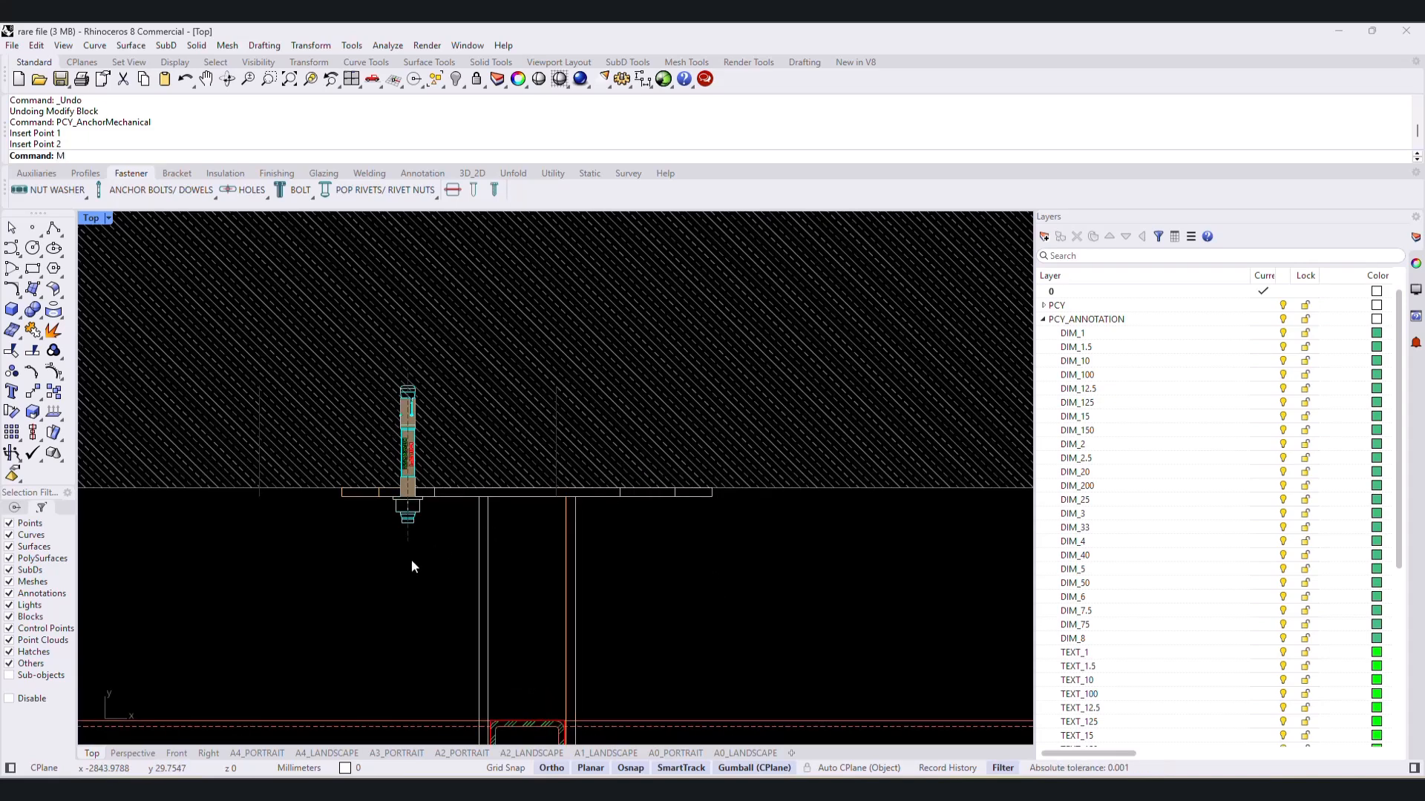
{"action": "type", "text": "irror"}
{"action": "key", "text": "Return"}
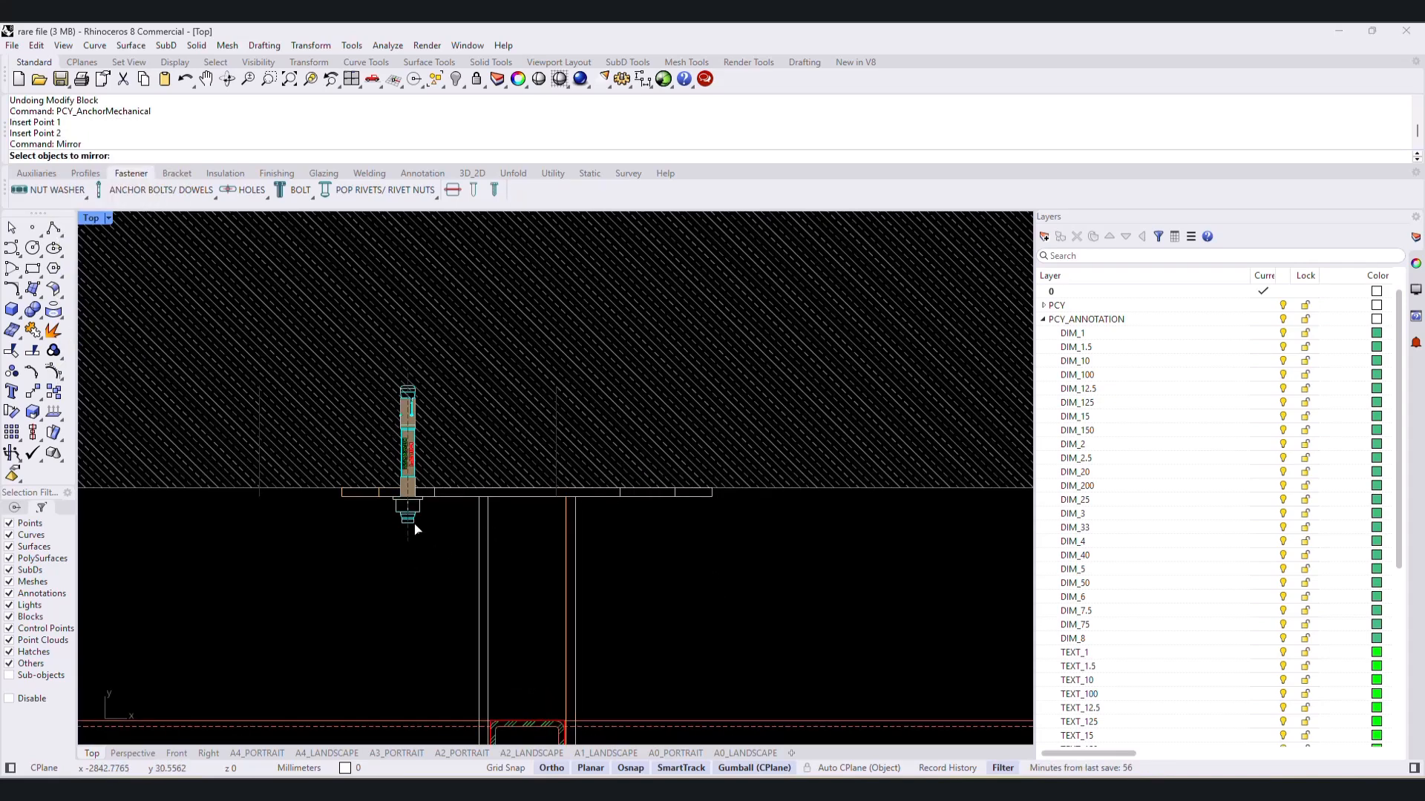
{"action": "left_click", "coordinate": [419, 509]}
{"action": "key", "text": "Return"}
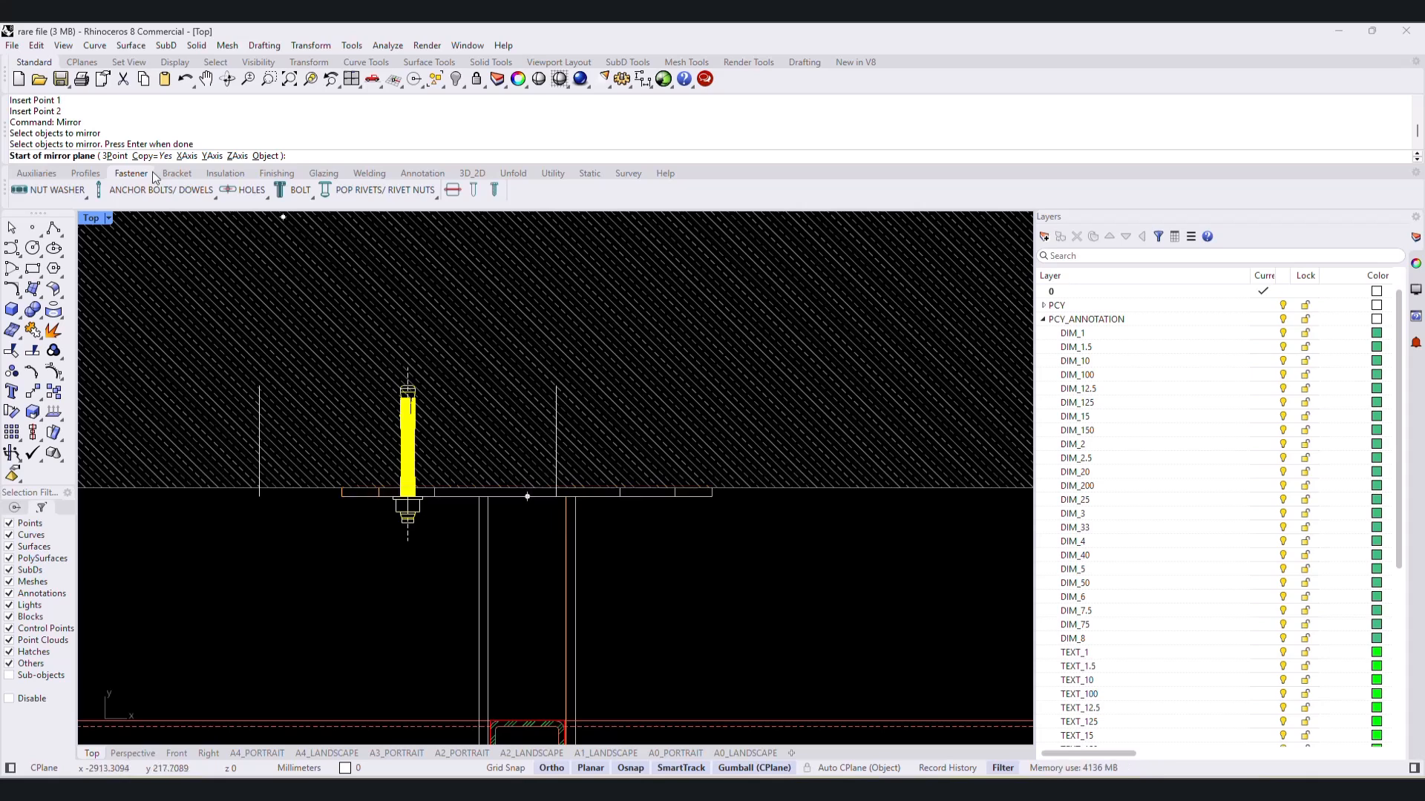
{"action": "left_click", "coordinate": [527, 493]}
{"action": "left_click", "coordinate": [533, 535]}
- Copy the bracket and both anchors along the wall, aligning them with the hollow section at the next joint
{"action": "scroll", "coordinate": [760, 602], "scroll_direction": "down", "scroll_amount": 4}
{"action": "right_click_drag", "start_coordinate": [662, 593], "coordinate": [598, 472]}
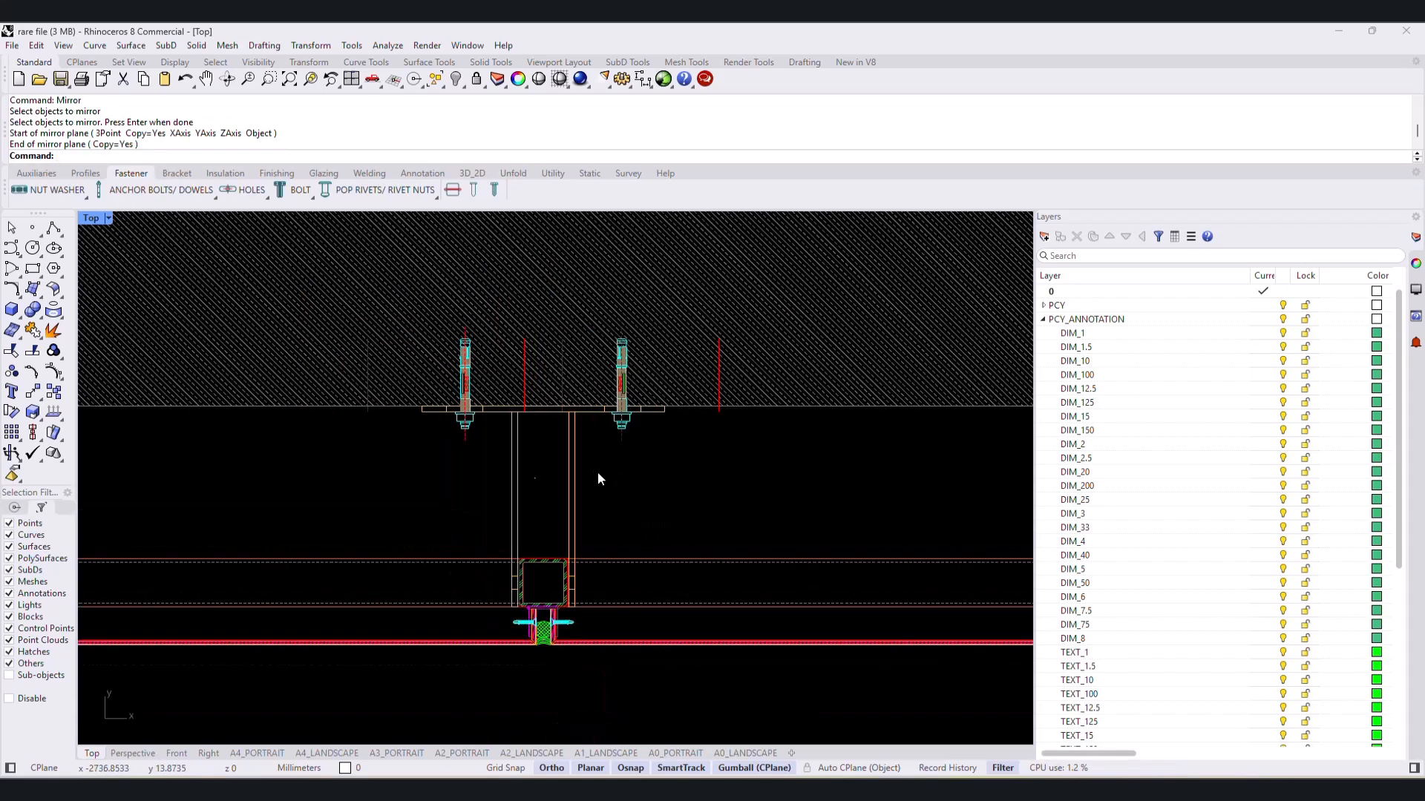
{"action": "right_click_drag", "start_coordinate": [596, 518], "coordinate": [523, 573]}
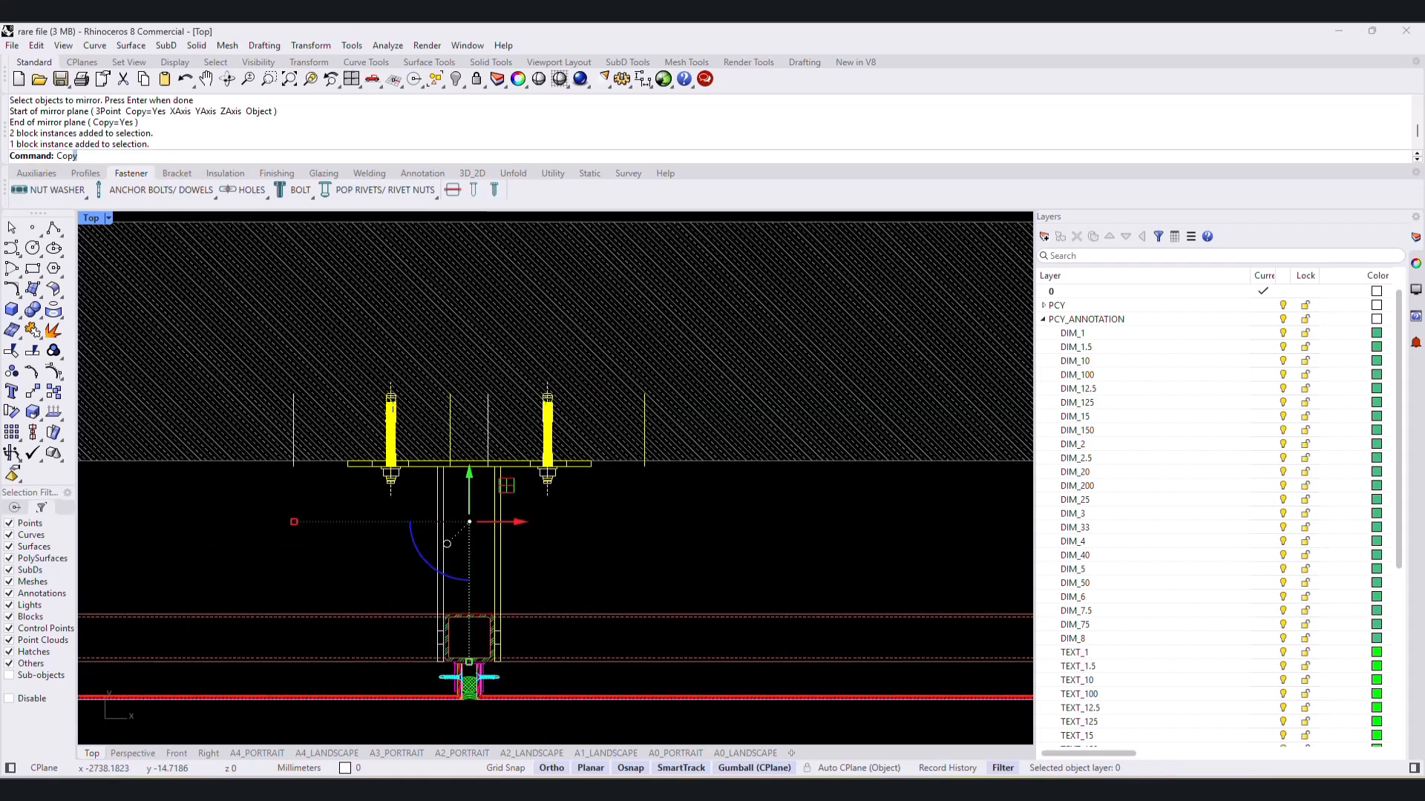
{"action": "key", "text": "Return"}
{"action": "scroll", "coordinate": [466, 618], "scroll_direction": "up", "scroll_amount": 5}
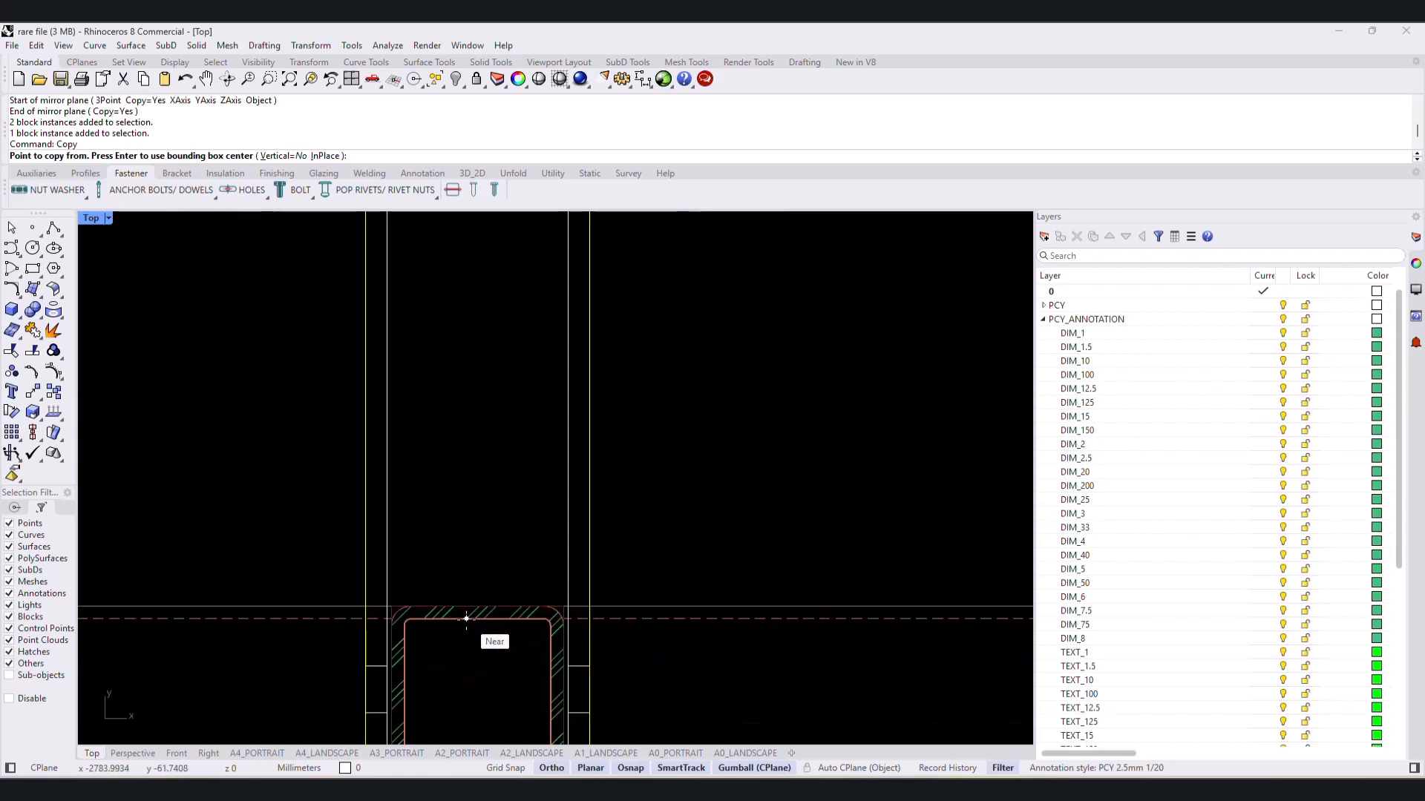
{"action": "left_click", "coordinate": [466, 617]}
{"action": "scroll", "coordinate": [475, 612], "scroll_direction": "down", "scroll_amount": 3}
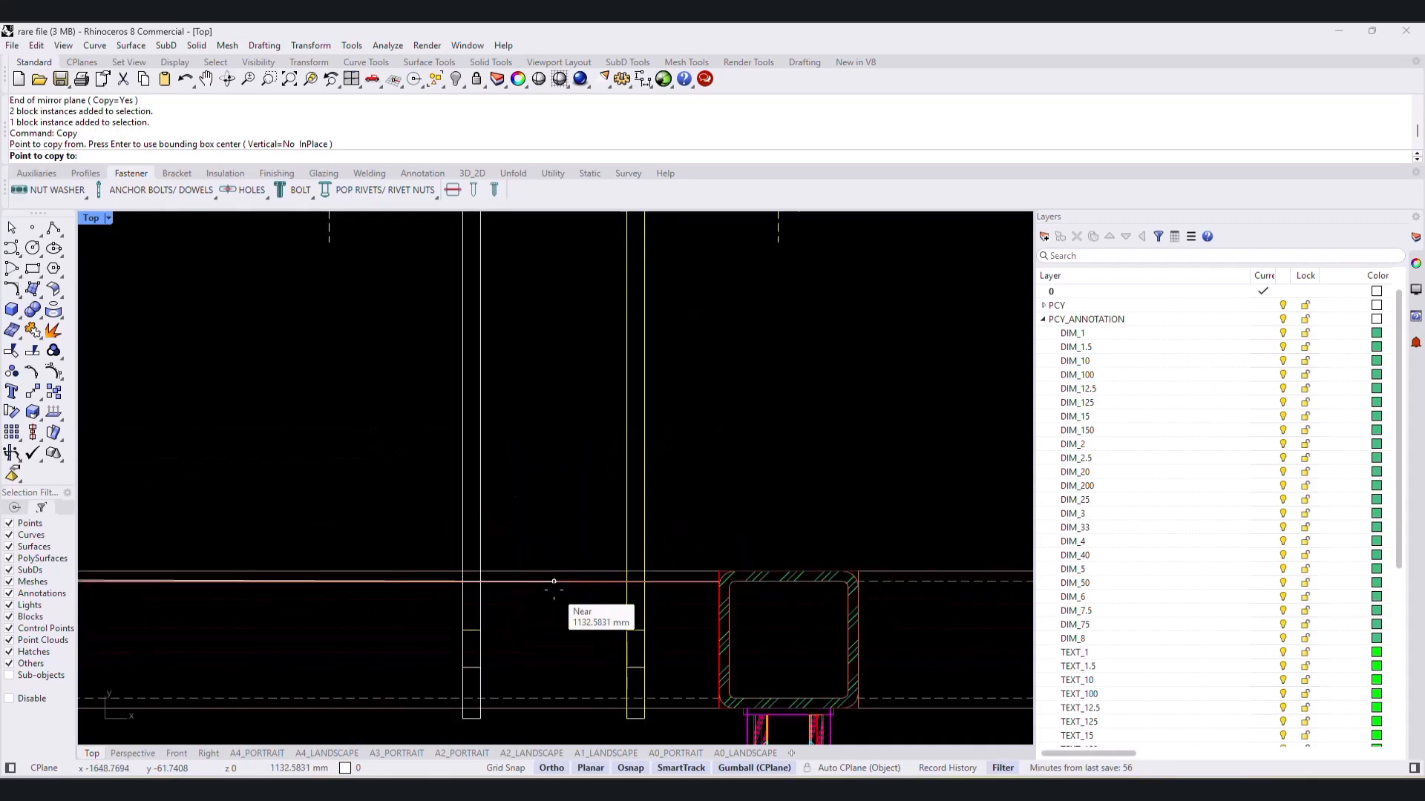
{"action": "scroll", "coordinate": [564, 587], "scroll_direction": "up", "scroll_amount": 2}
{"action": "scroll", "coordinate": [573, 589], "scroll_direction": "down", "scroll_amount": 4}
{"action": "scroll", "coordinate": [579, 583], "scroll_direction": "up", "scroll_amount": 3}
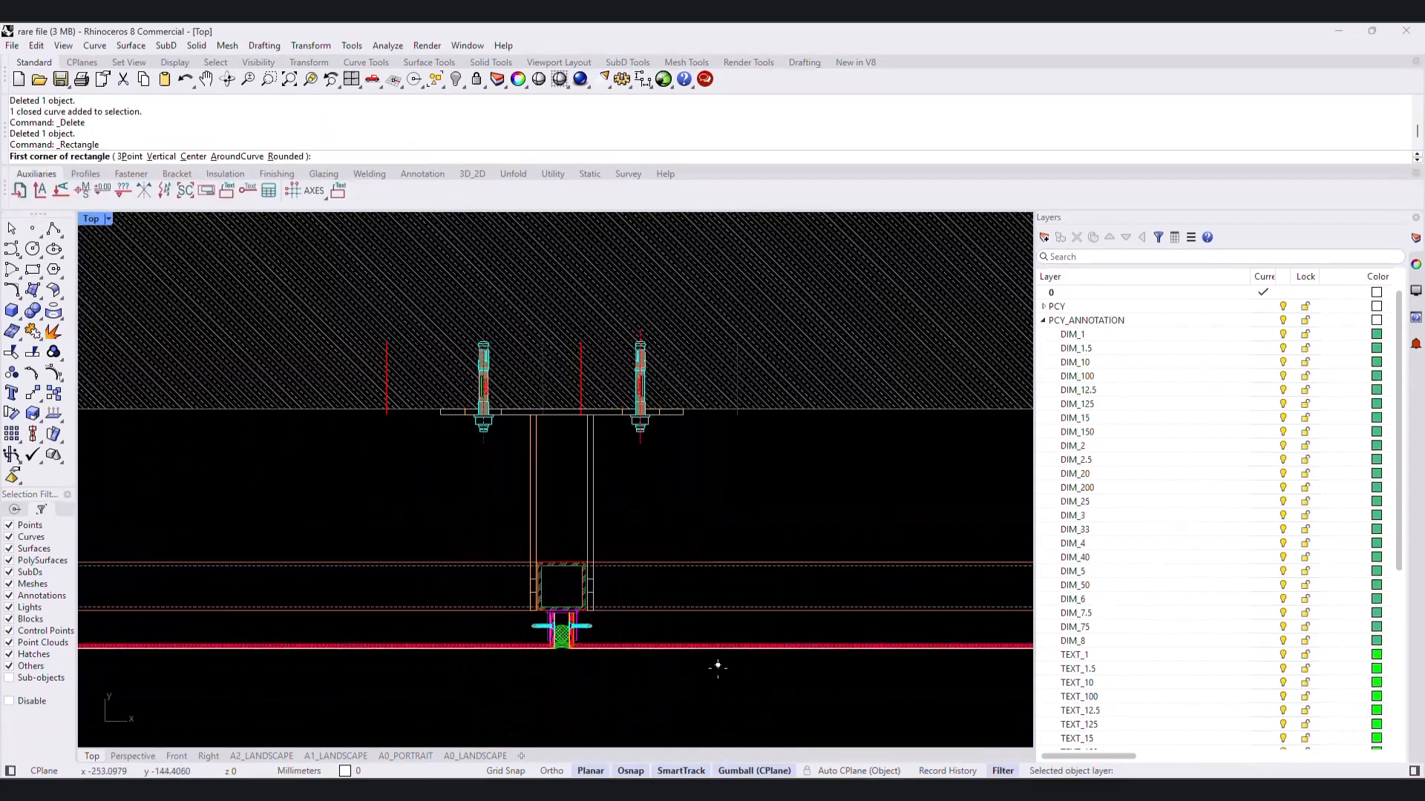
- Draw a rectangle around the anchored bracket and joint assembly and assign it as the detail area of a detail view
{"action": "left_click", "coordinate": [719, 676]}
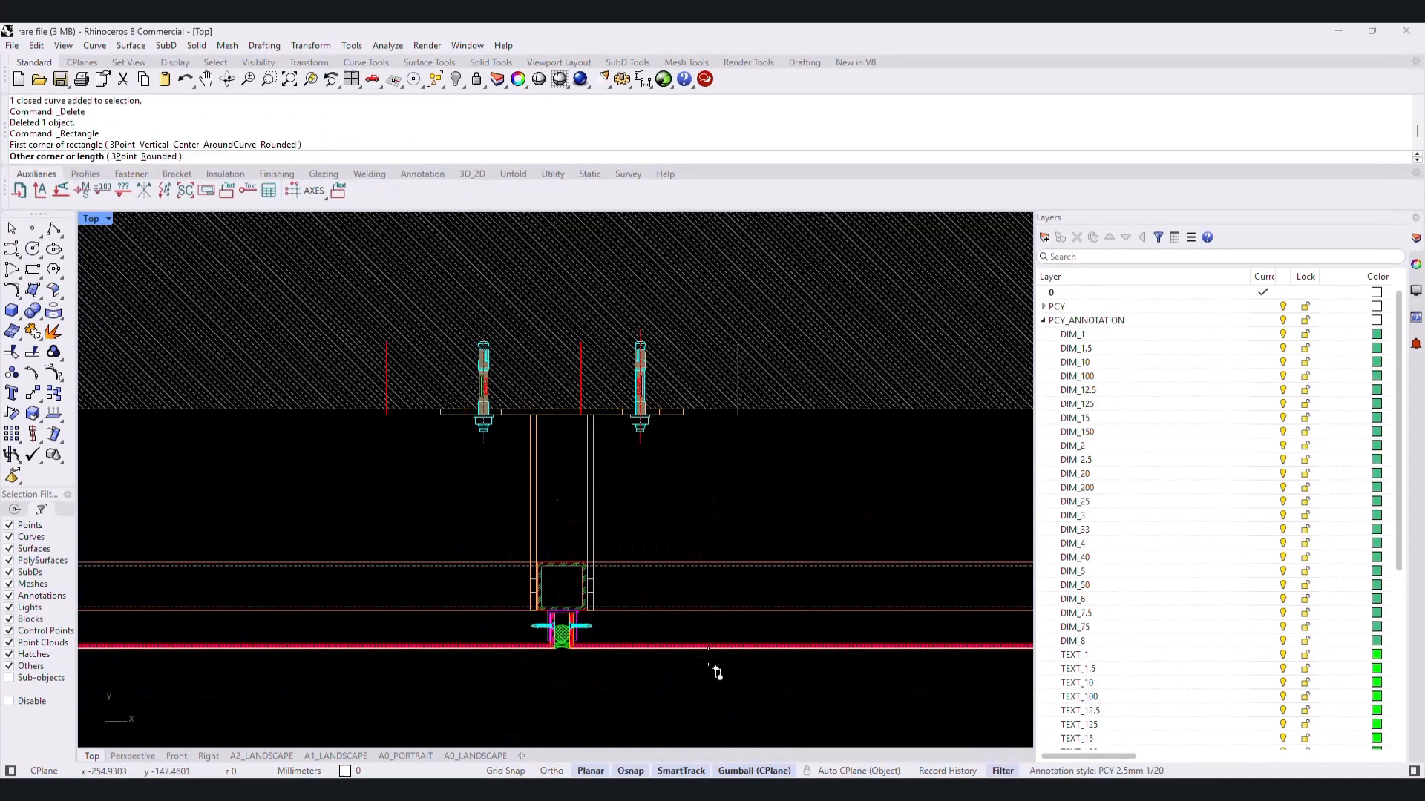
{"action": "left_click", "coordinate": [417, 316]}
{"action": "left_click", "coordinate": [207, 190]}
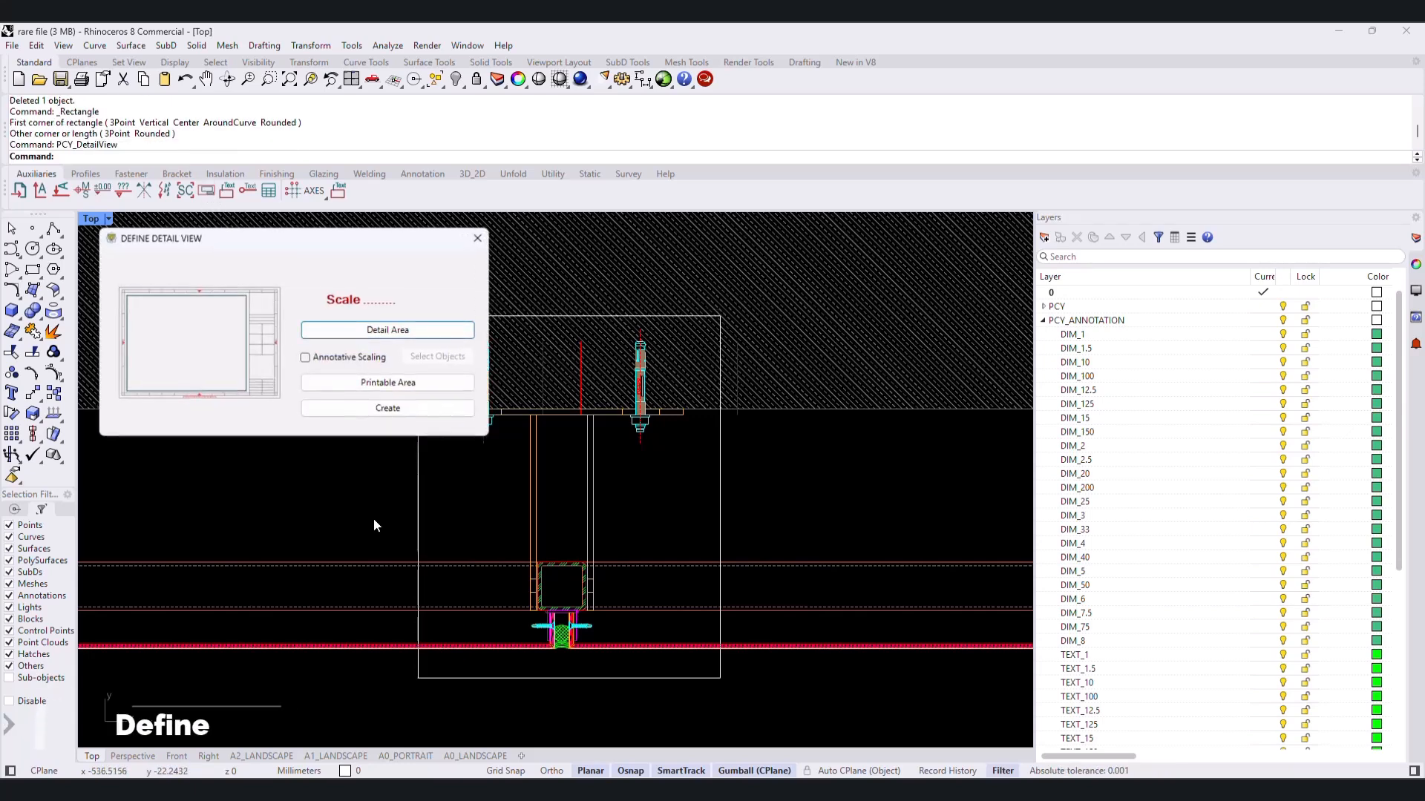
{"action": "left_click", "coordinate": [371, 340]}
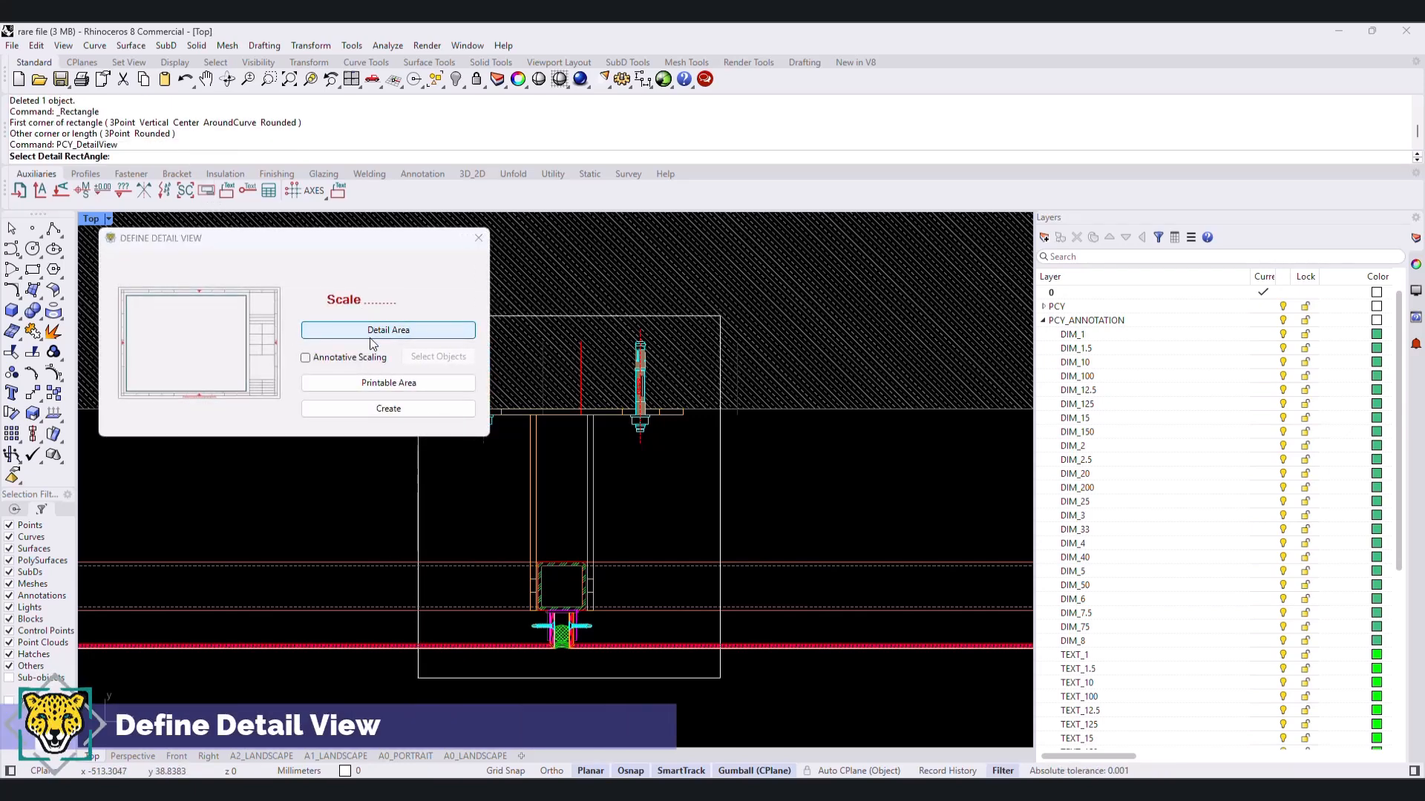
{"action": "left_click_drag", "start_coordinate": [783, 484], "coordinate": [687, 514]}
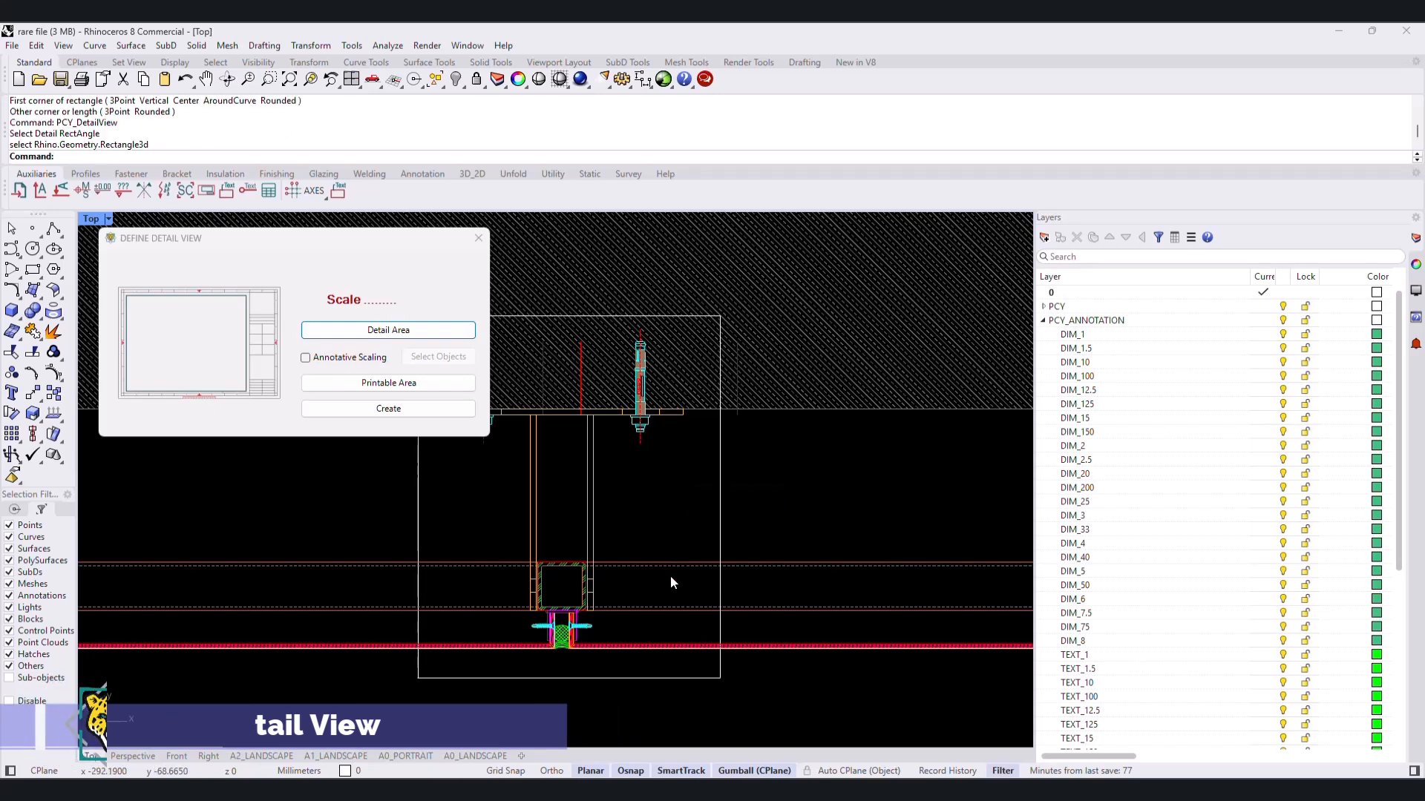
- Draw an upright rectangle in the middle of the A2_LANDSCAPE sheet
{"action": "left_click", "coordinate": [253, 757]}
{"action": "scroll", "coordinate": [822, 514], "scroll_direction": "down", "scroll_amount": 1}
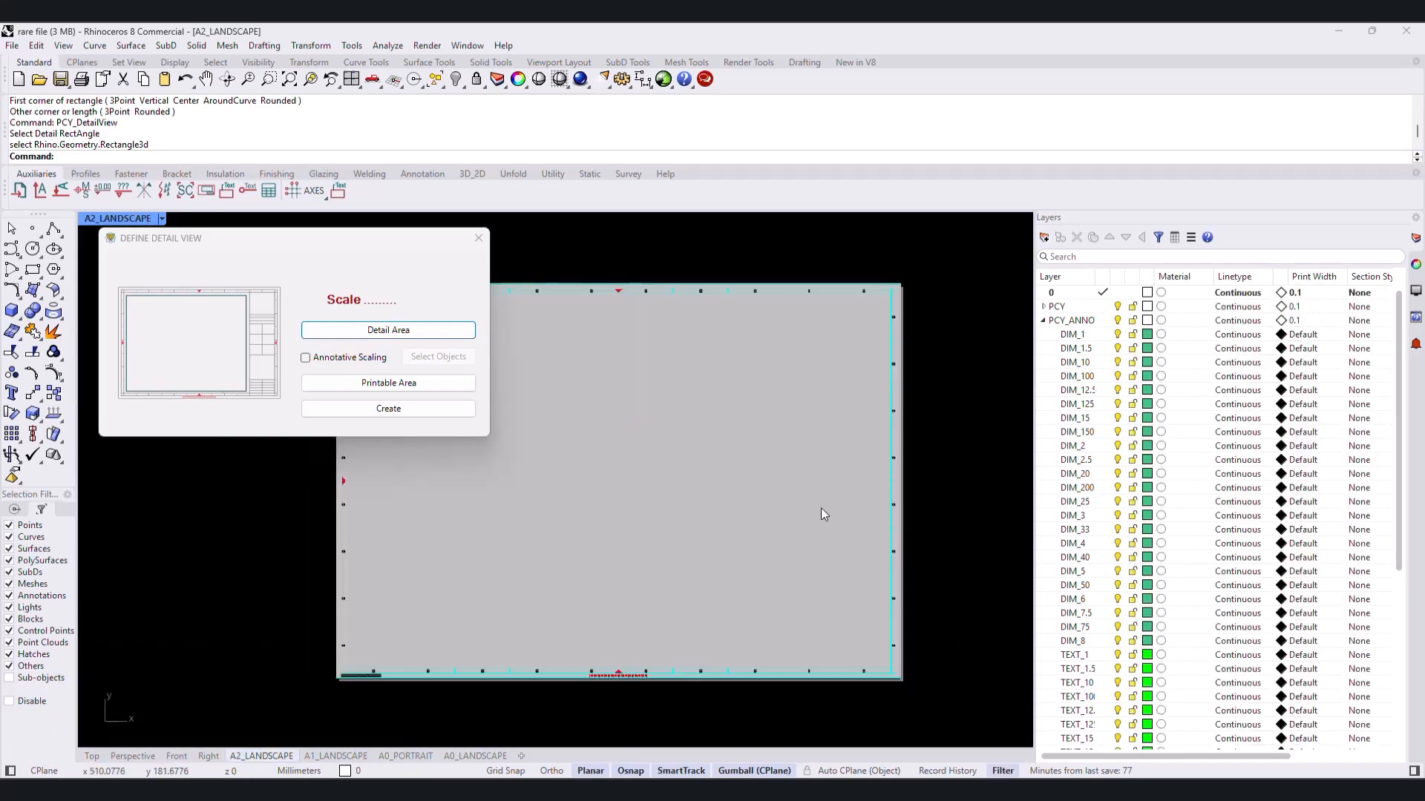
{"action": "left_click", "coordinate": [32, 271]}
{"action": "left_click", "coordinate": [699, 364]}
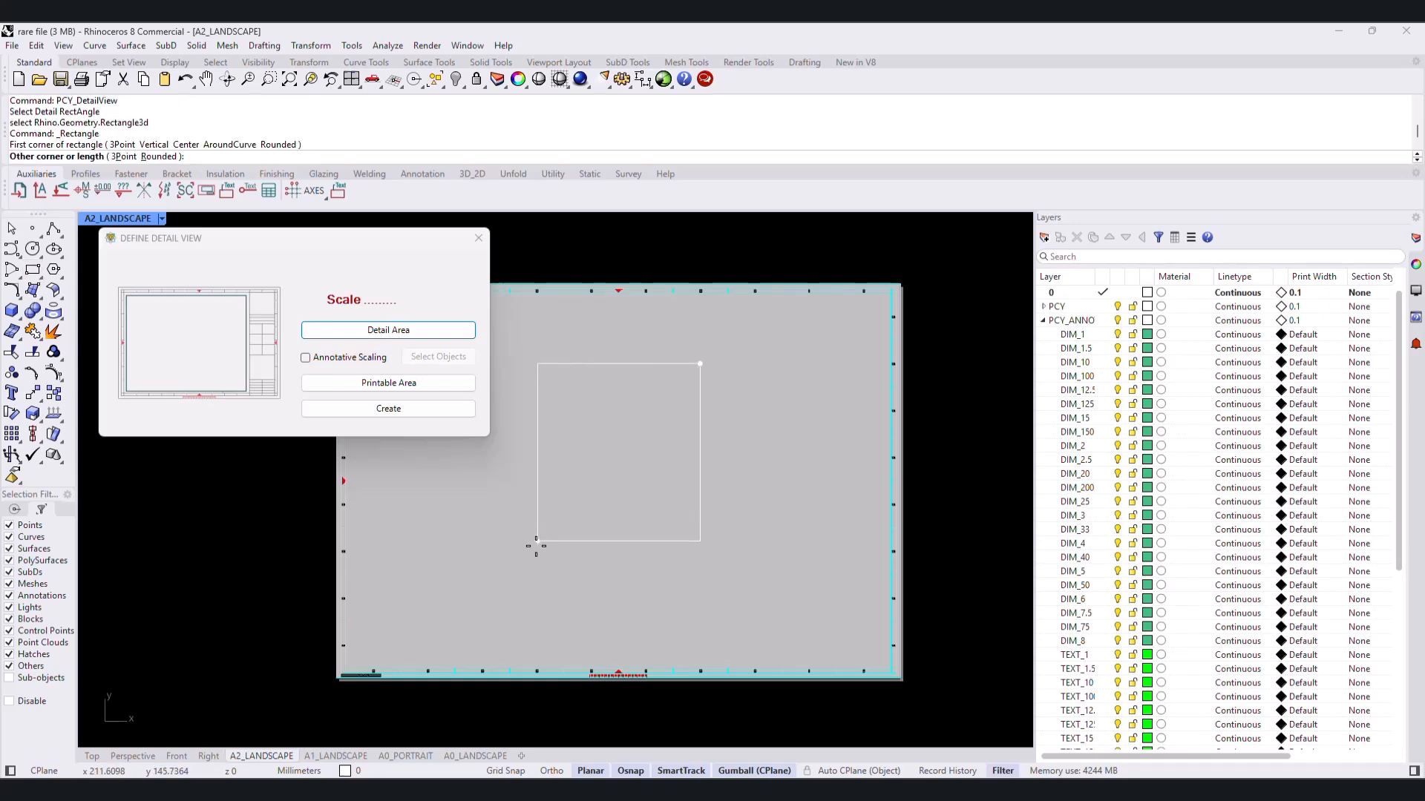
{"action": "left_click", "coordinate": [504, 587]}
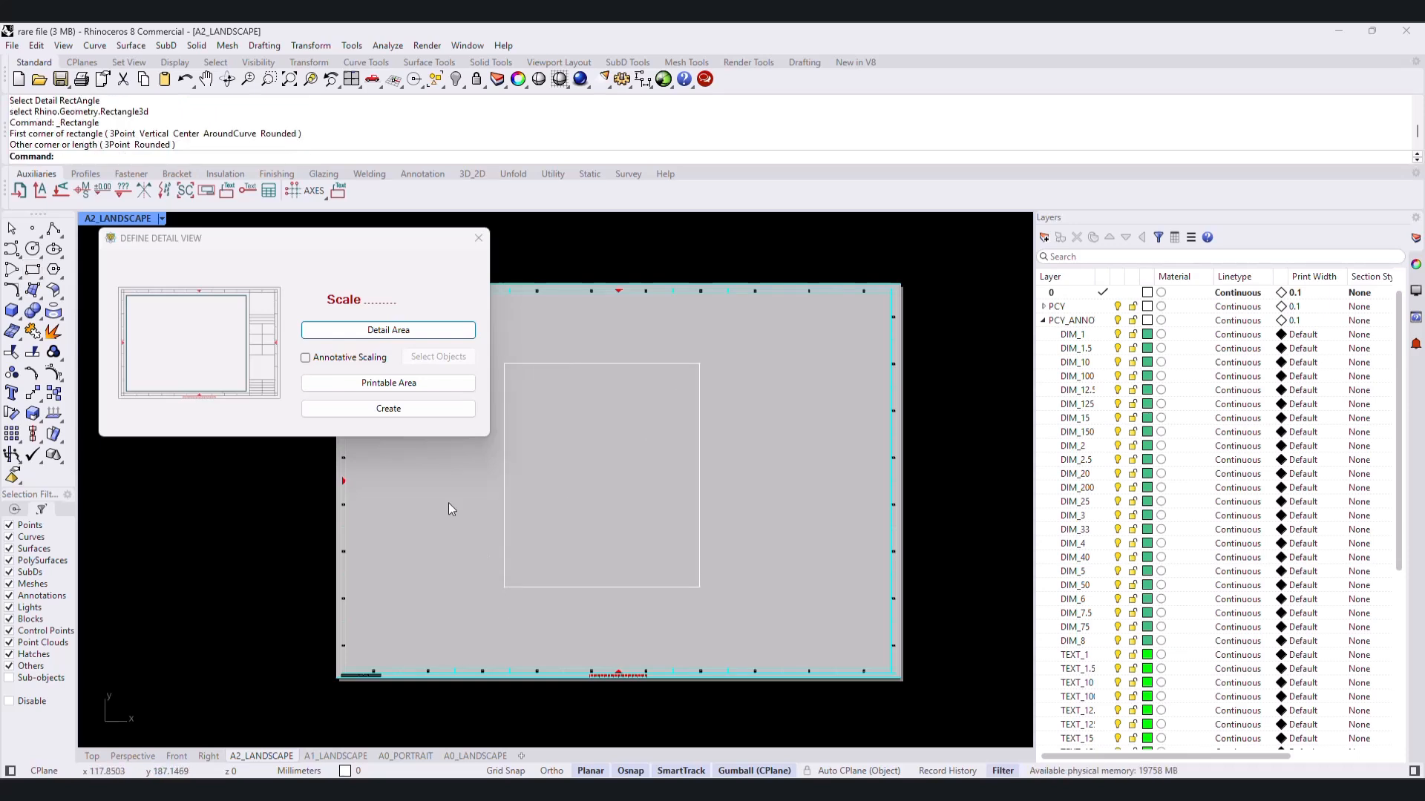
- Assign the rectangle on the sheet as the printable area and create the detail view
{"action": "left_click", "coordinate": [405, 384]}
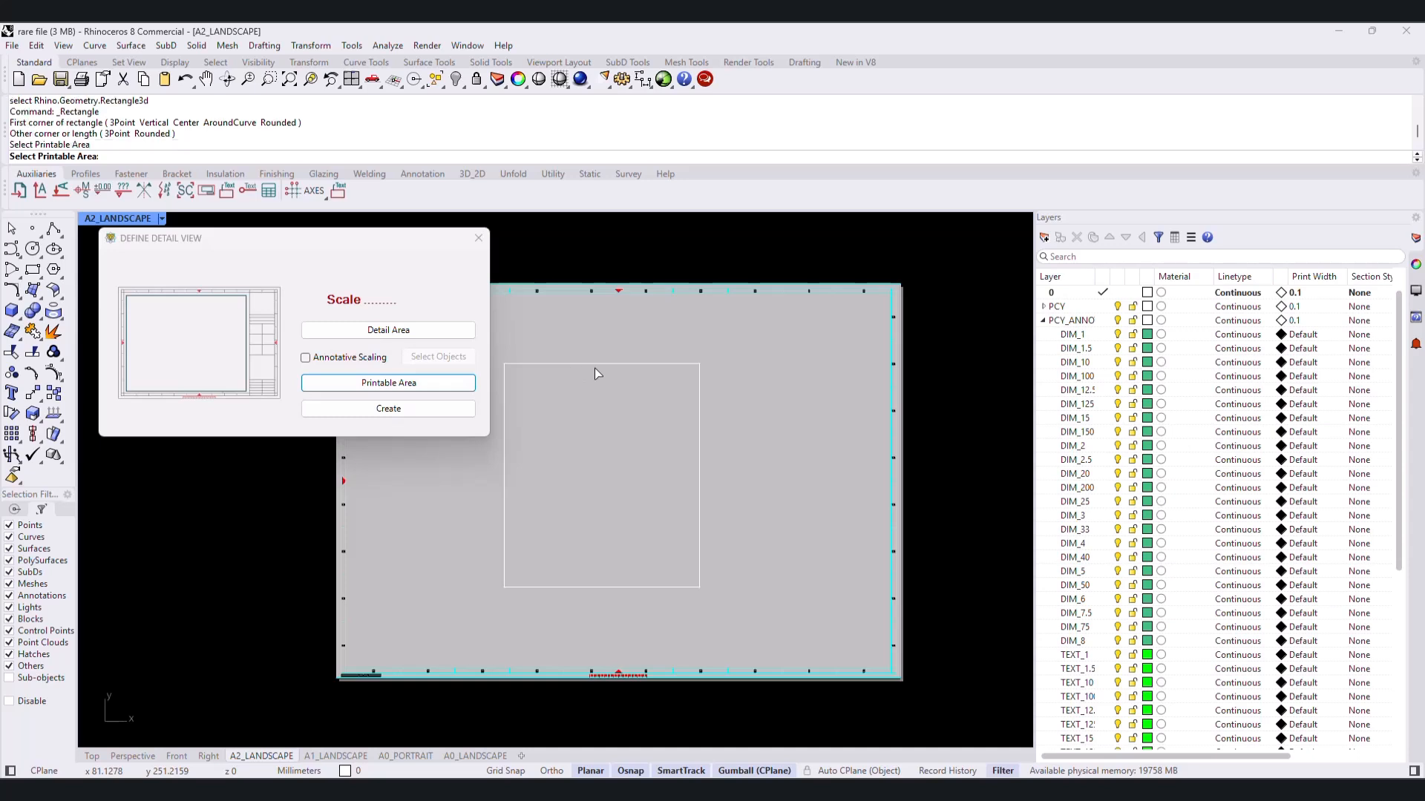
{"action": "left_click", "coordinate": [594, 365]}
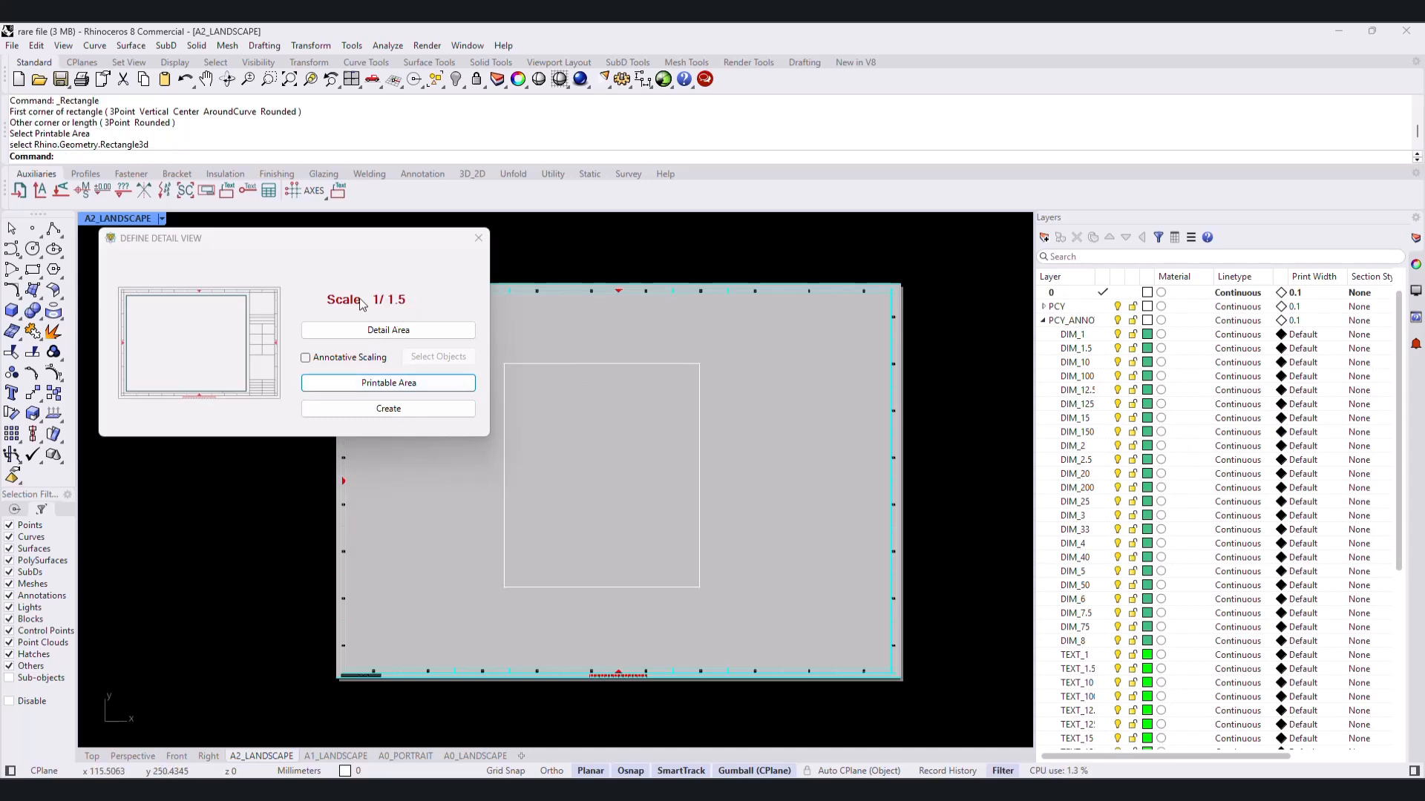
{"action": "left_click", "coordinate": [401, 415]}
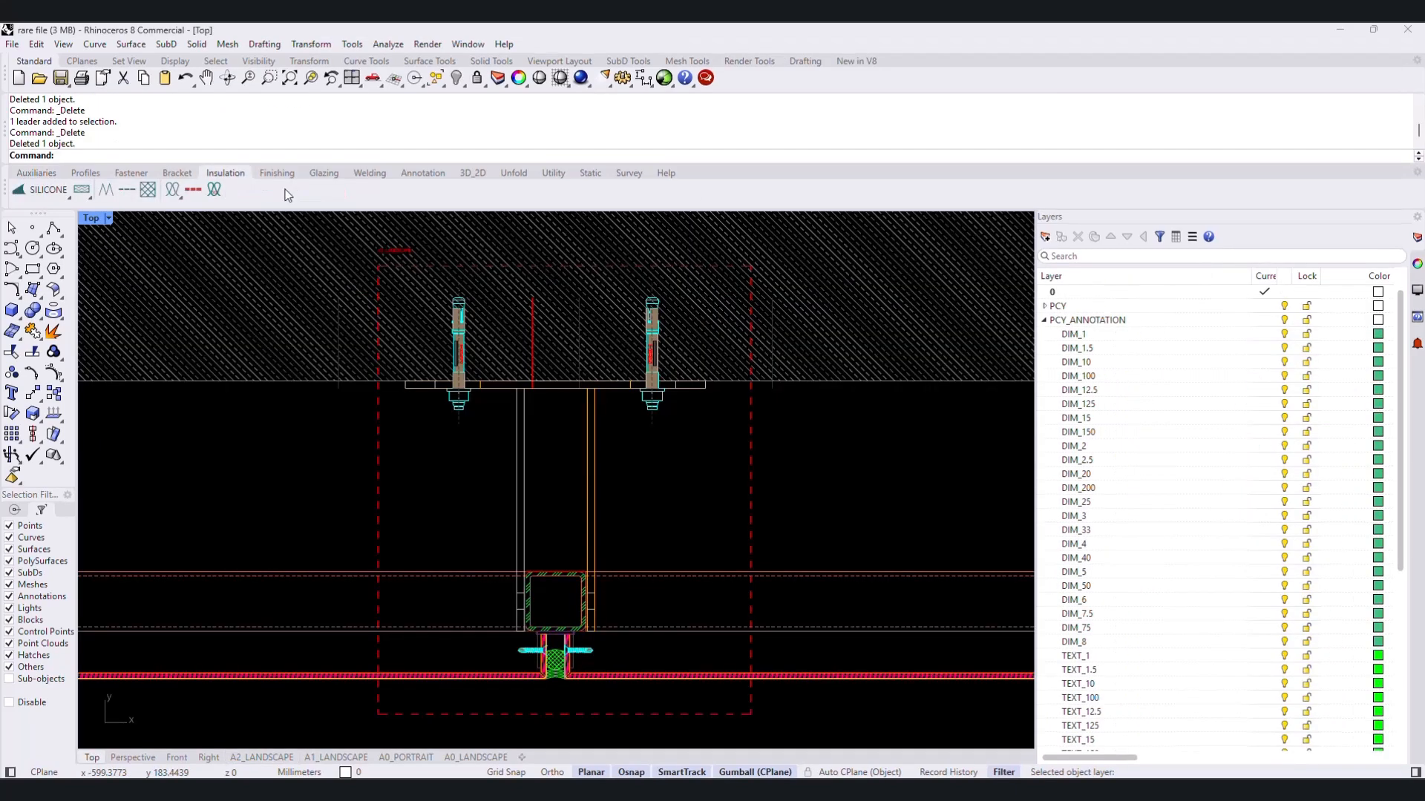
- Set up a Materials tag with English as the first language and a scale of 1.5
{"action": "left_click", "coordinate": [423, 173]}
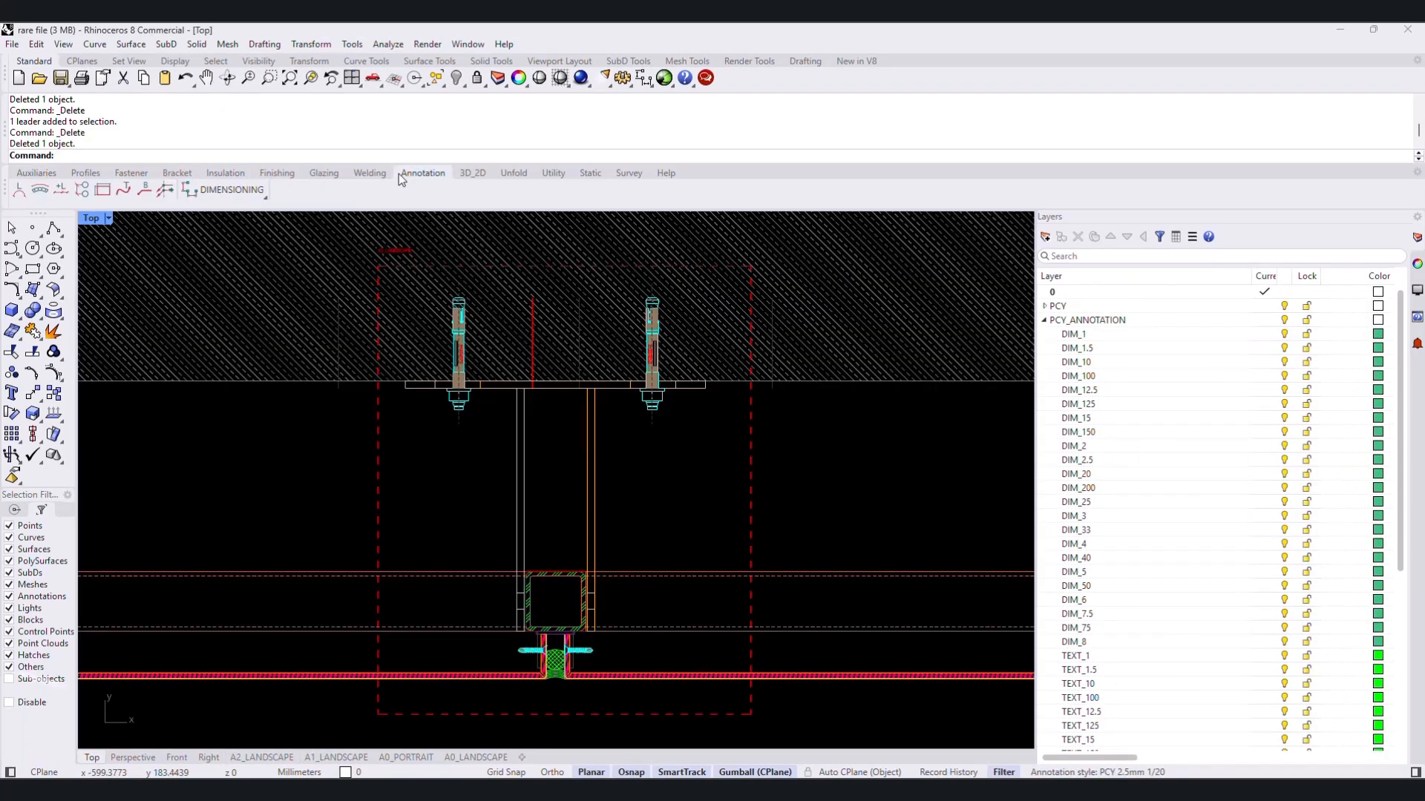
{"action": "left_click", "coordinate": [144, 191]}
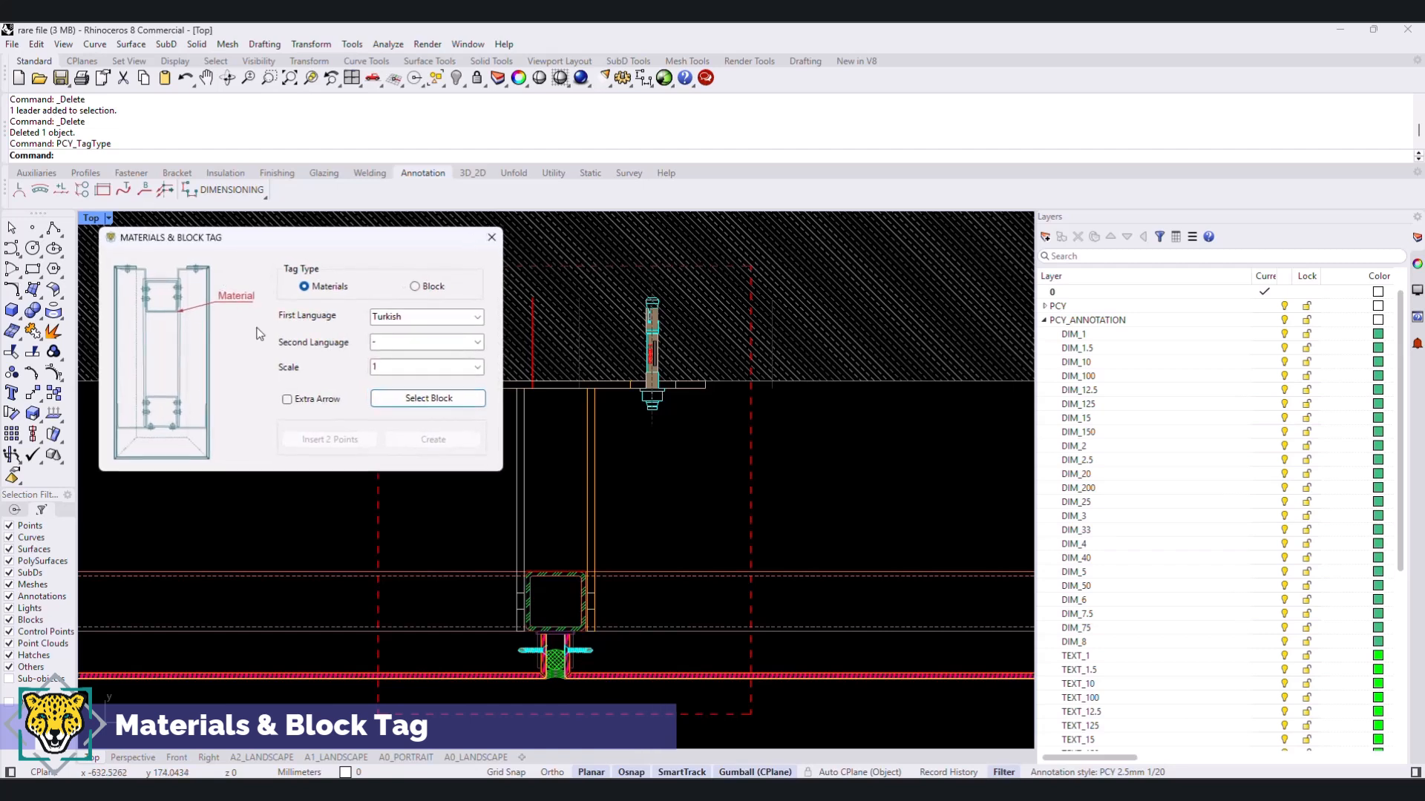
{"action": "left_click", "coordinate": [478, 317]}
{"action": "left_click", "coordinate": [415, 338]}
{"action": "left_click", "coordinate": [477, 367]}
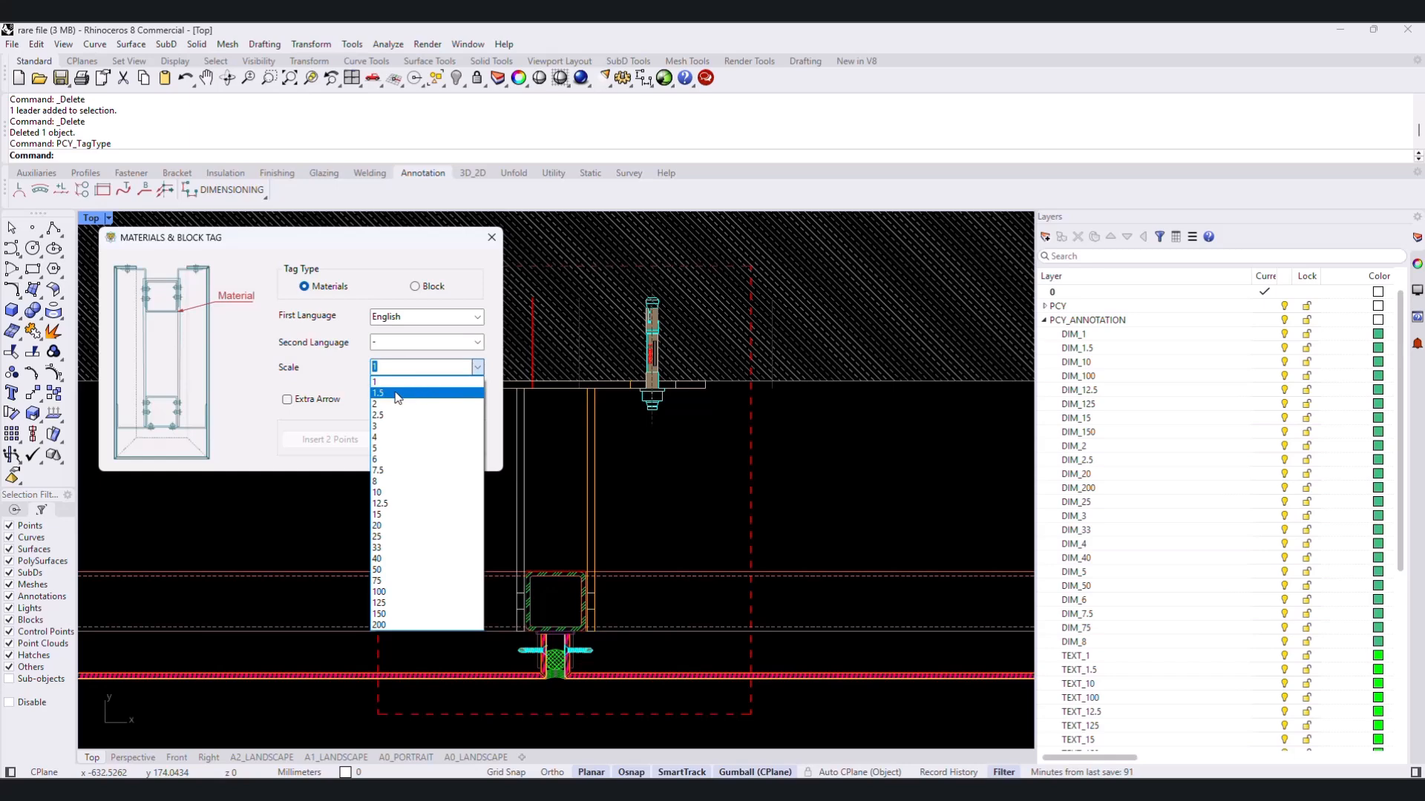
{"action": "left_click", "coordinate": [392, 393]}
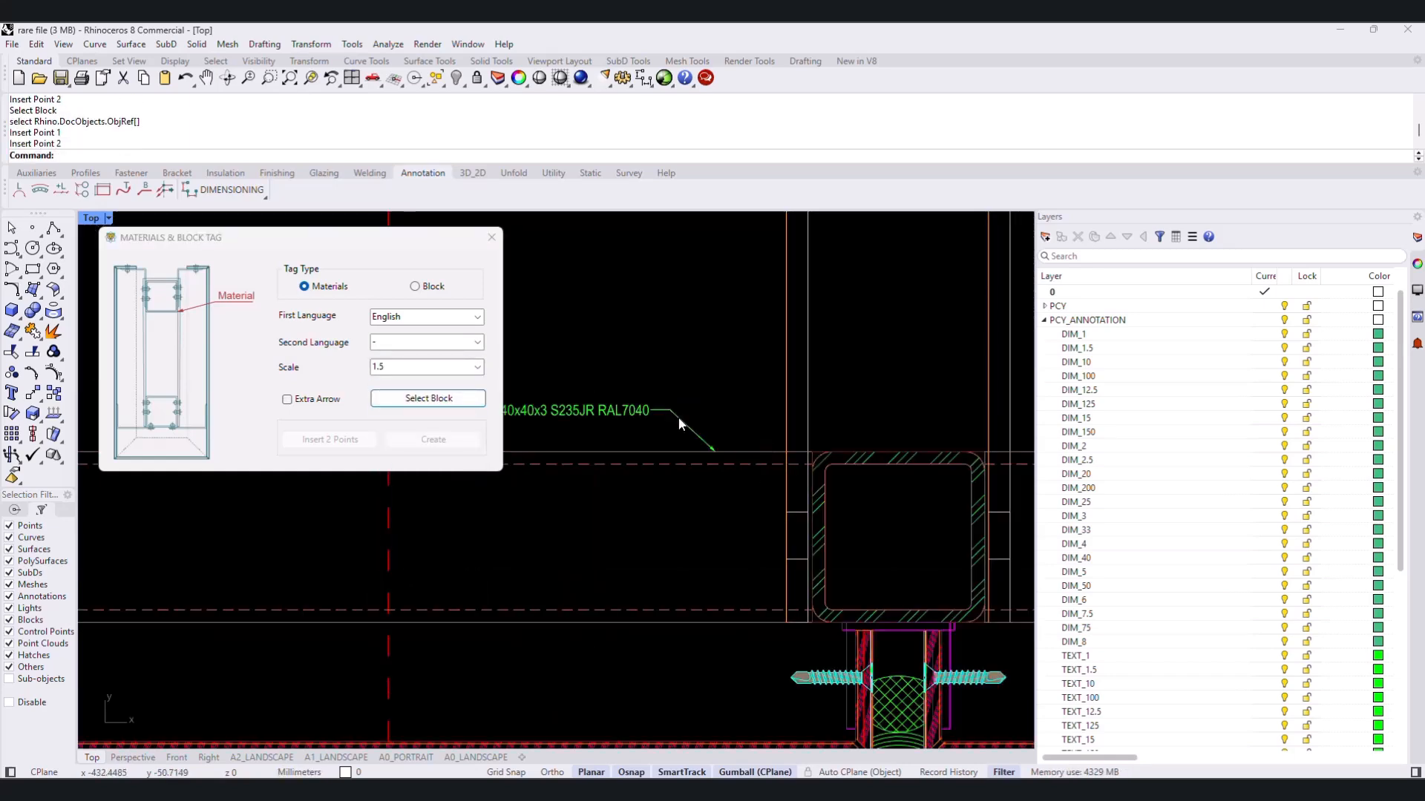
- Tag the square hollow section between the bracket plates with its material, placing the text to its left
{"action": "scroll", "coordinate": [814, 517], "scroll_direction": "up", "scroll_amount": 2}
{"action": "left_click", "coordinate": [438, 401]}
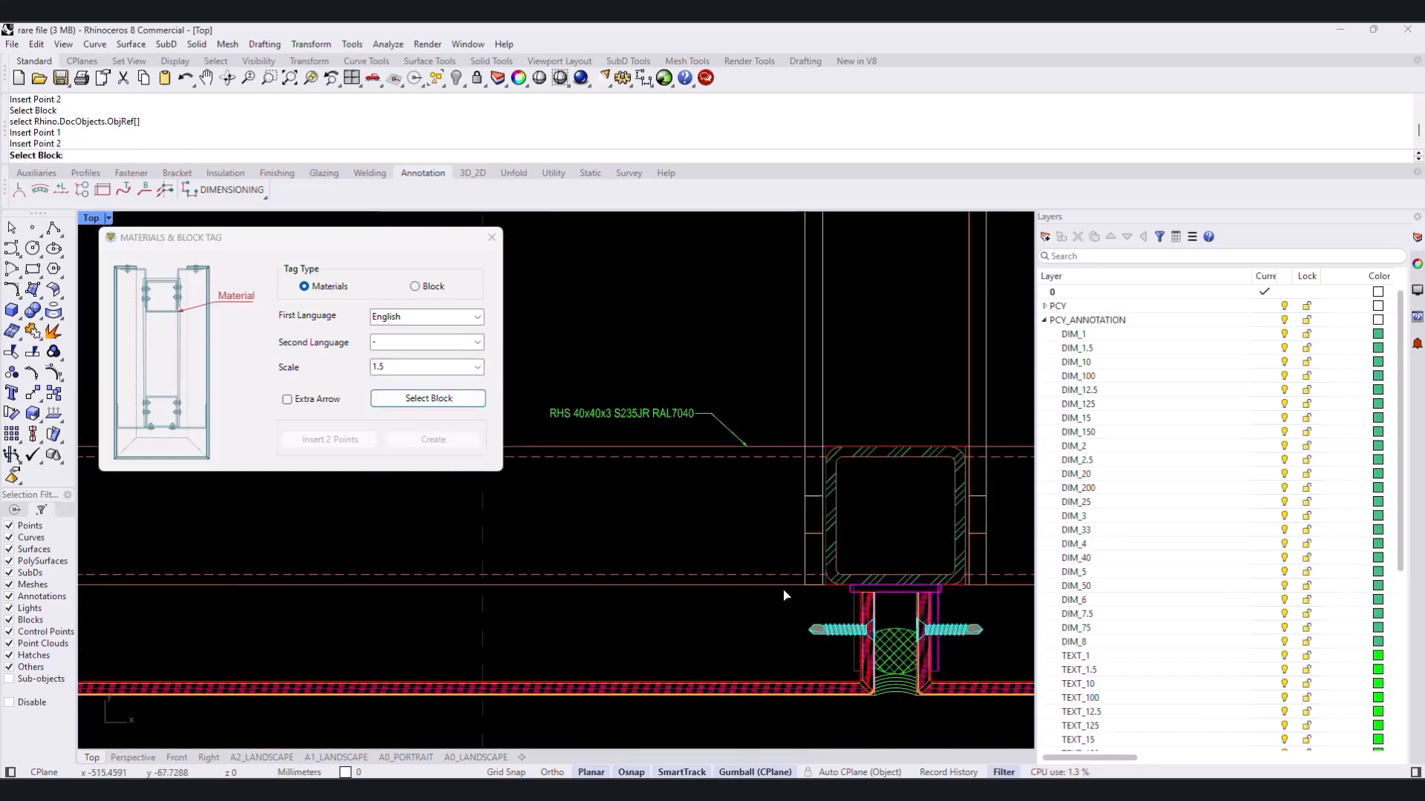
{"action": "left_click", "coordinate": [836, 515]}
{"action": "left_click", "coordinate": [837, 516]}
{"action": "left_click", "coordinate": [745, 491]}
- Tag the cross-hatched joint filler between the panel returns with its material, placing the text to its right
{"action": "right_click_drag", "start_coordinate": [869, 661], "coordinate": [767, 568]}
{"action": "scroll", "coordinate": [767, 567], "scroll_direction": "down", "scroll_amount": 2}
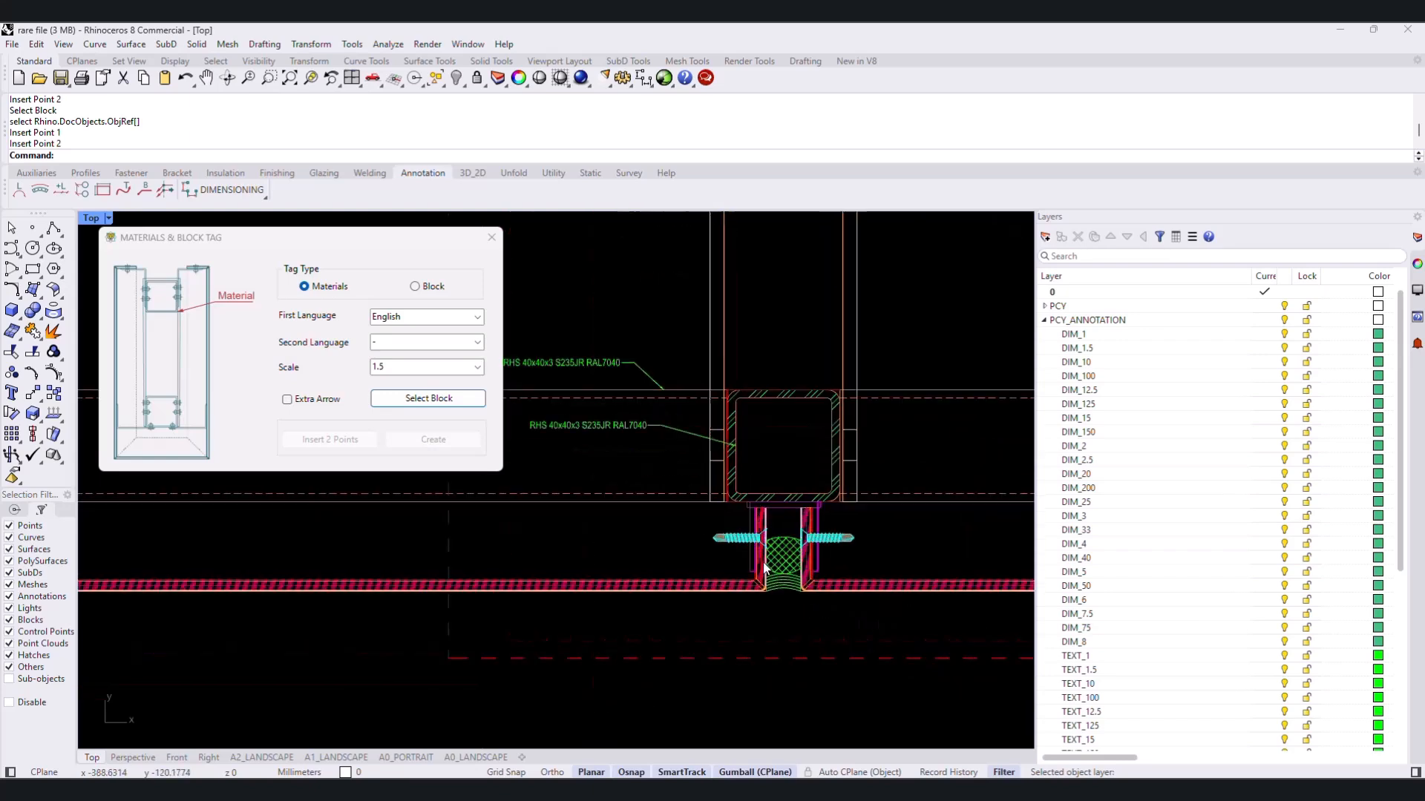
{"action": "scroll", "coordinate": [772, 570], "scroll_direction": "up", "scroll_amount": 4}
{"action": "right_click_drag", "start_coordinate": [828, 602], "coordinate": [607, 597]}
{"action": "left_click", "coordinate": [438, 400]}
{"action": "left_click", "coordinate": [585, 565]}
{"action": "left_click", "coordinate": [568, 540]}
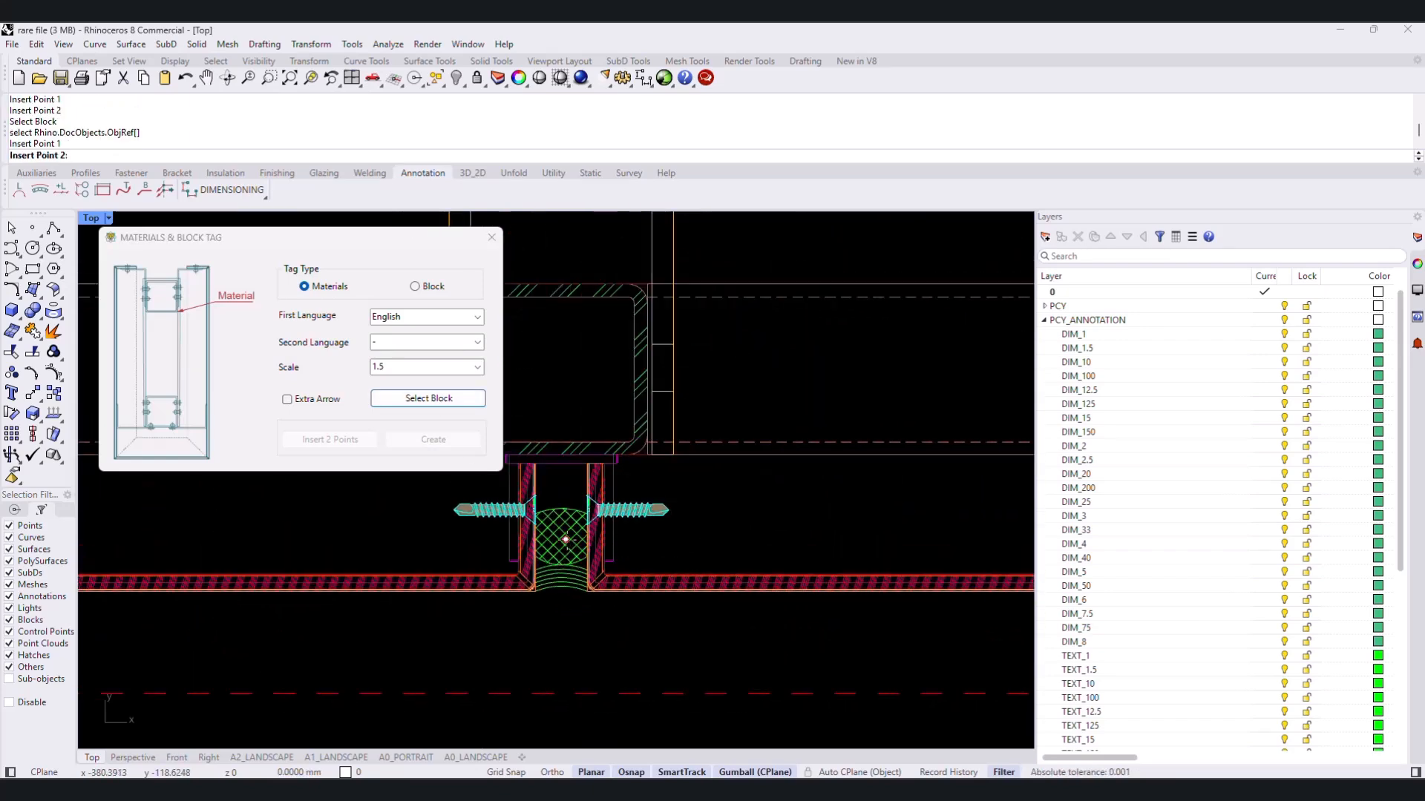
{"action": "left_click", "coordinate": [713, 529]}
- Tag the screw left of the joint and the composite panel below it with their materials
{"action": "left_click", "coordinate": [429, 400]}
{"action": "left_click", "coordinate": [750, 552]}
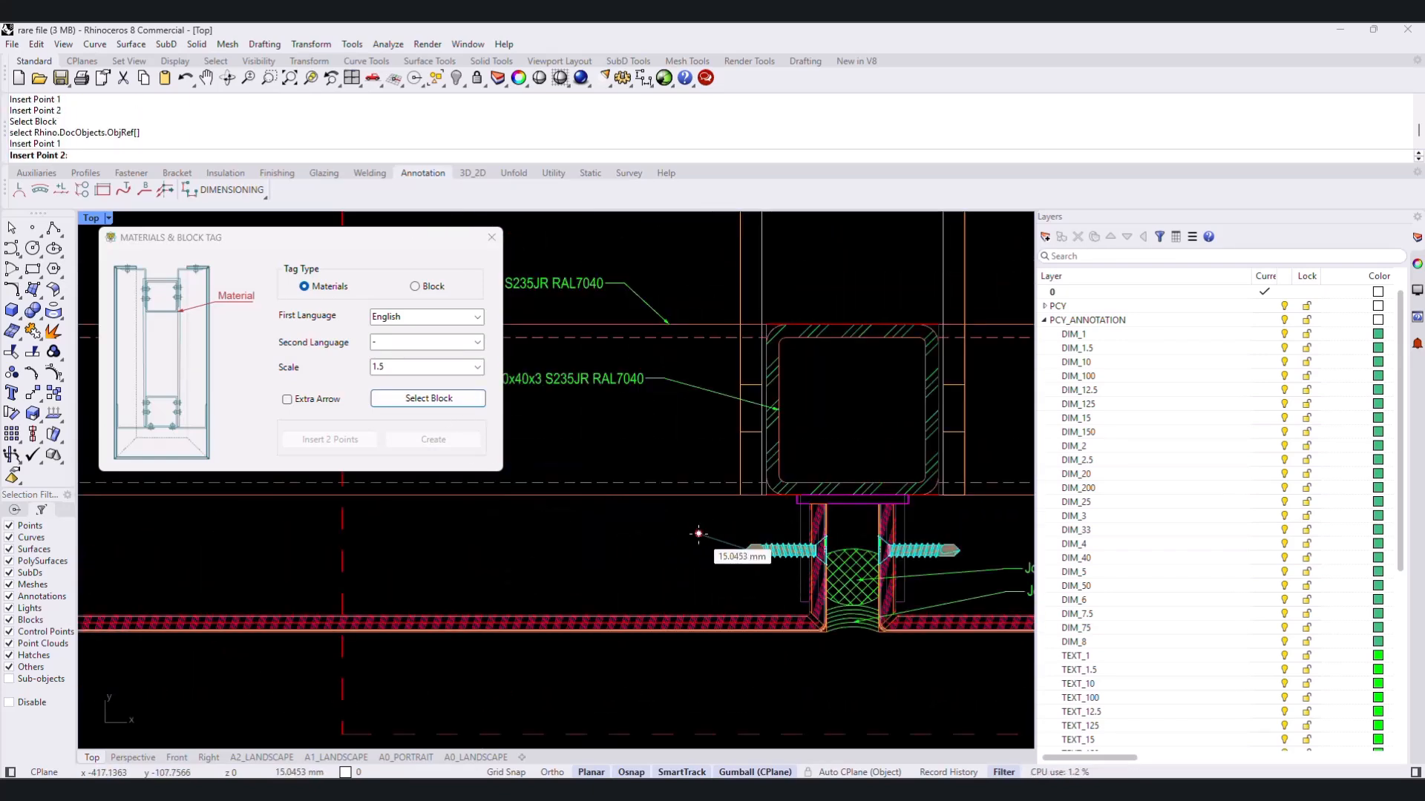
{"action": "left_click", "coordinate": [678, 532]}
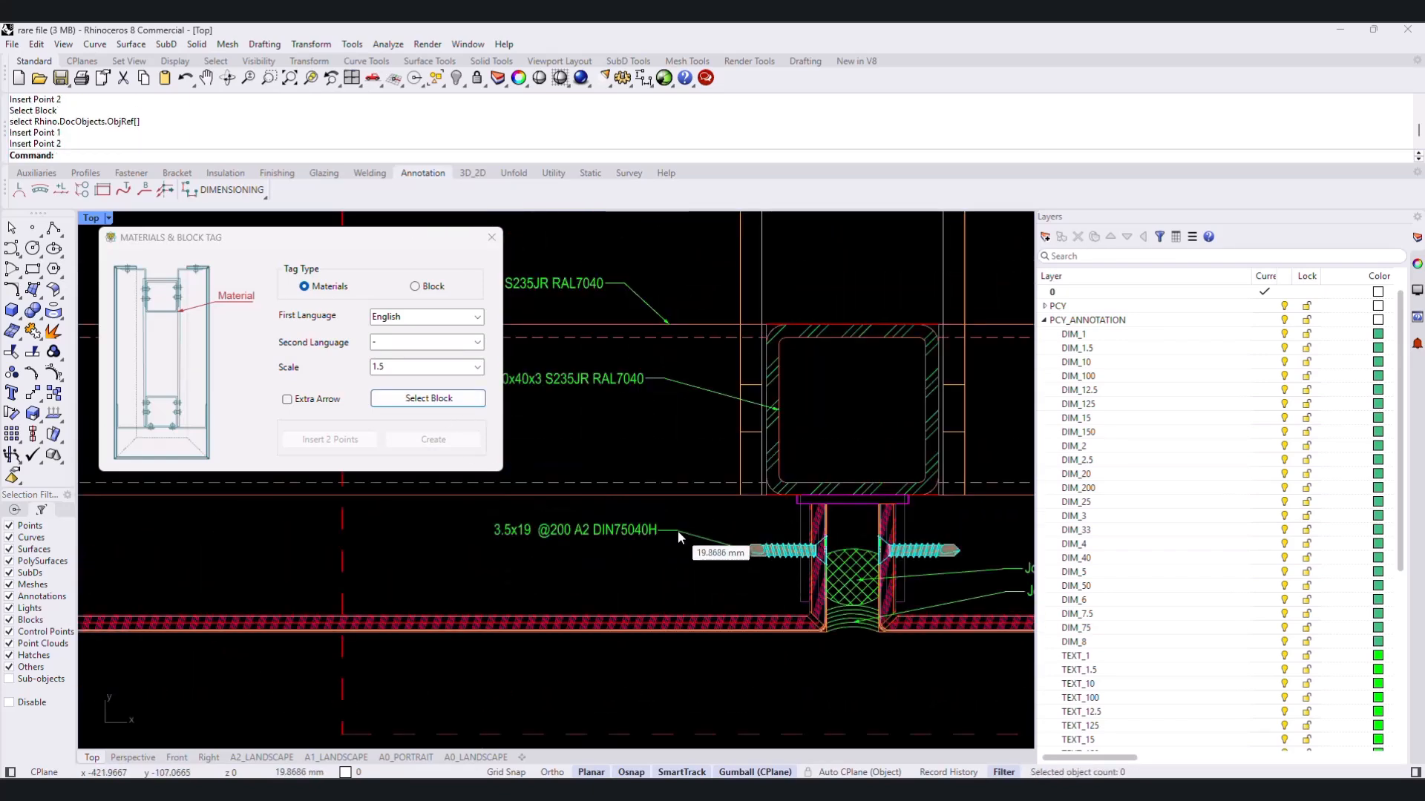
{"action": "left_click", "coordinate": [428, 401]}
{"action": "left_click", "coordinate": [750, 627]}
{"action": "left_click", "coordinate": [748, 618]}
{"action": "left_click", "coordinate": [678, 578]}
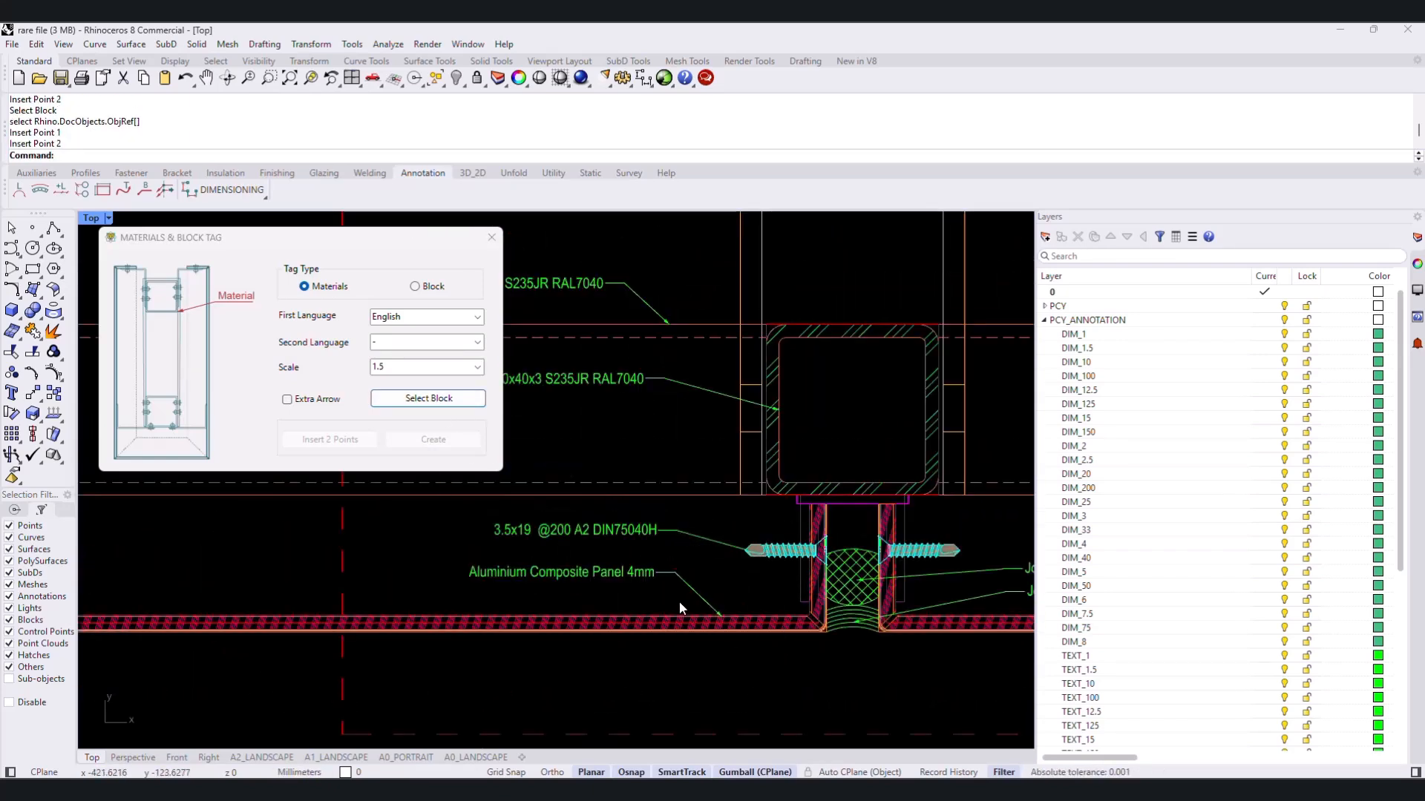